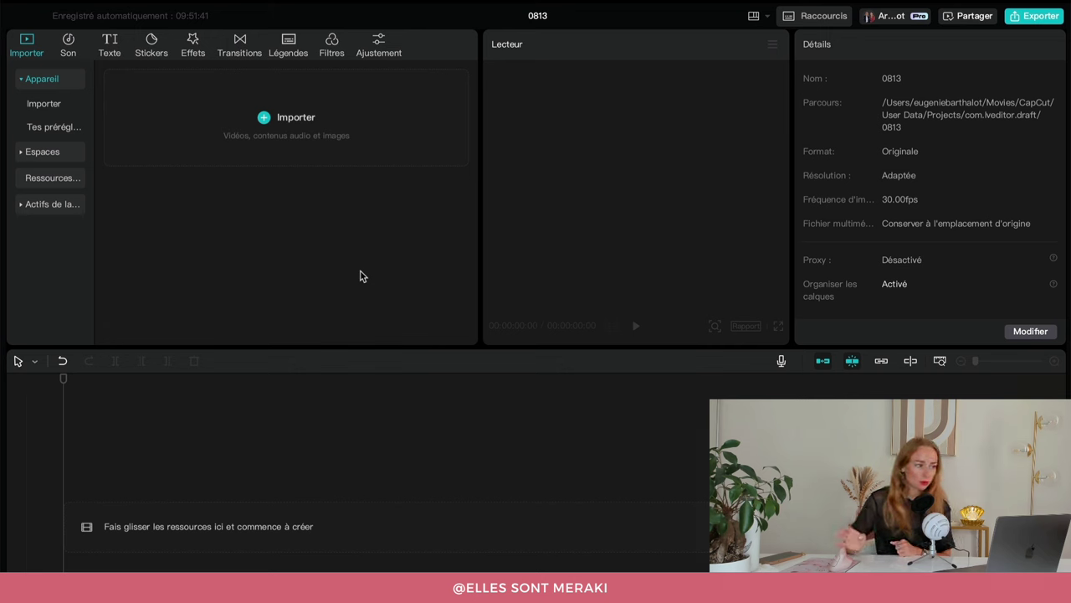
Step: Rename the project as "Reel Insta - Sept 24"
{"action": "double_click", "coordinate": [536, 15]}
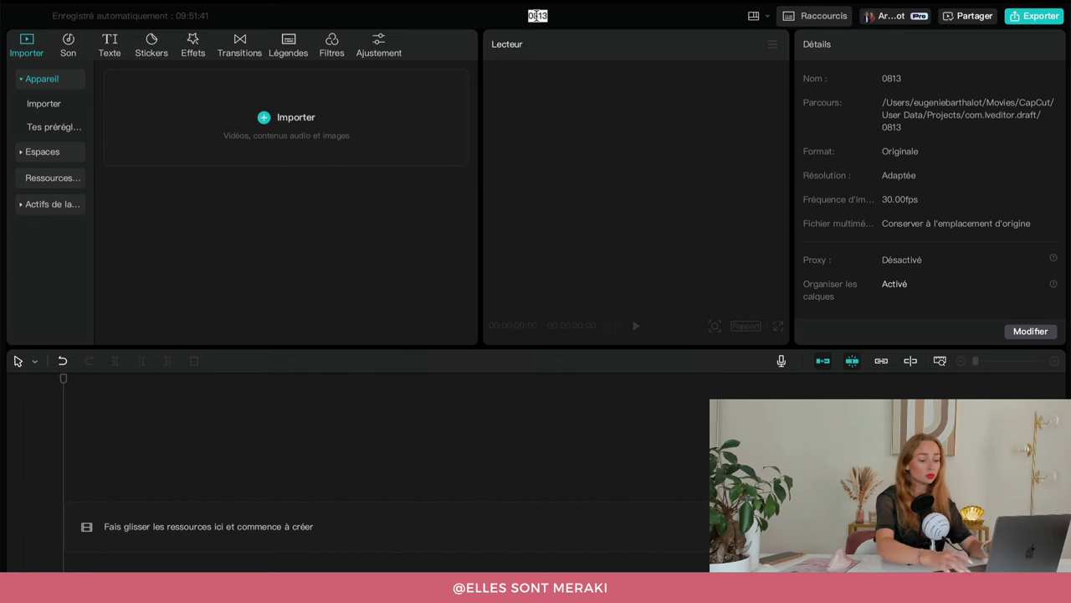
{"action": "key", "text": "BackSpace"}
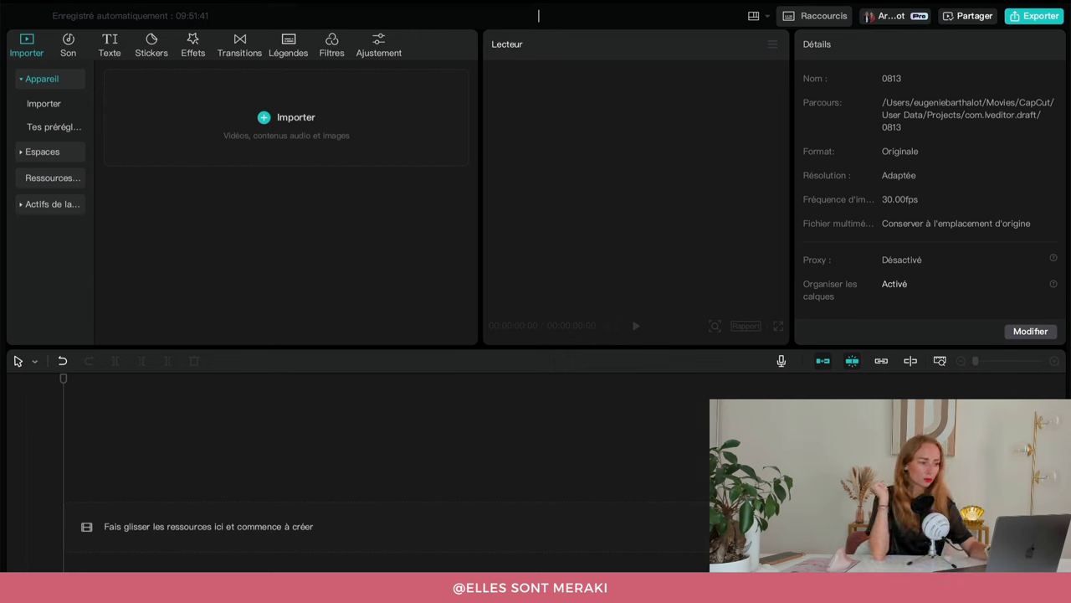
{"action": "type", "text": "Re"}
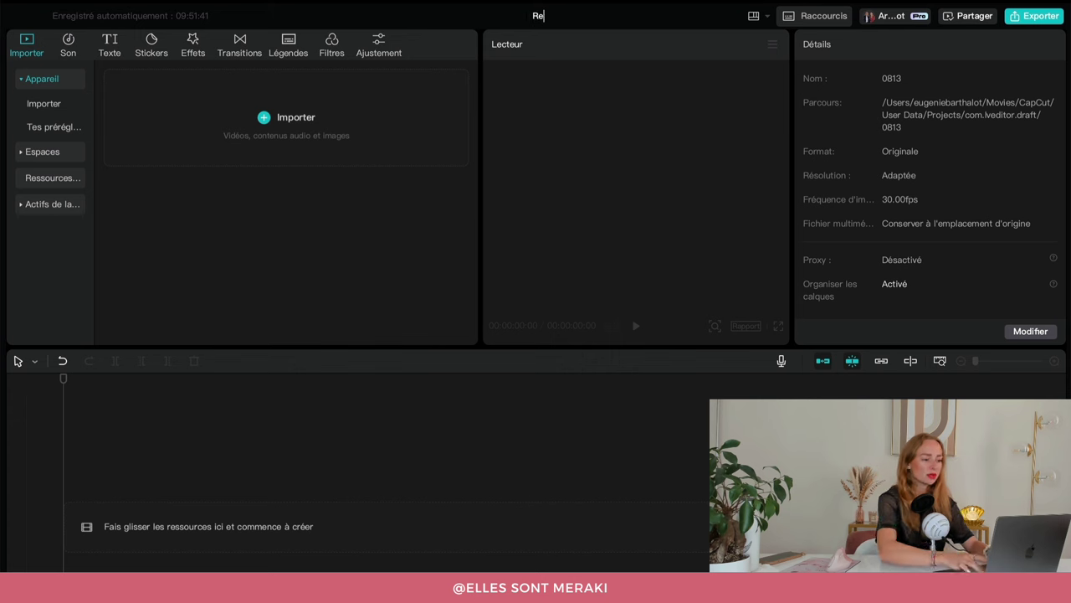
{"action": "type", "text": "el Insta "}
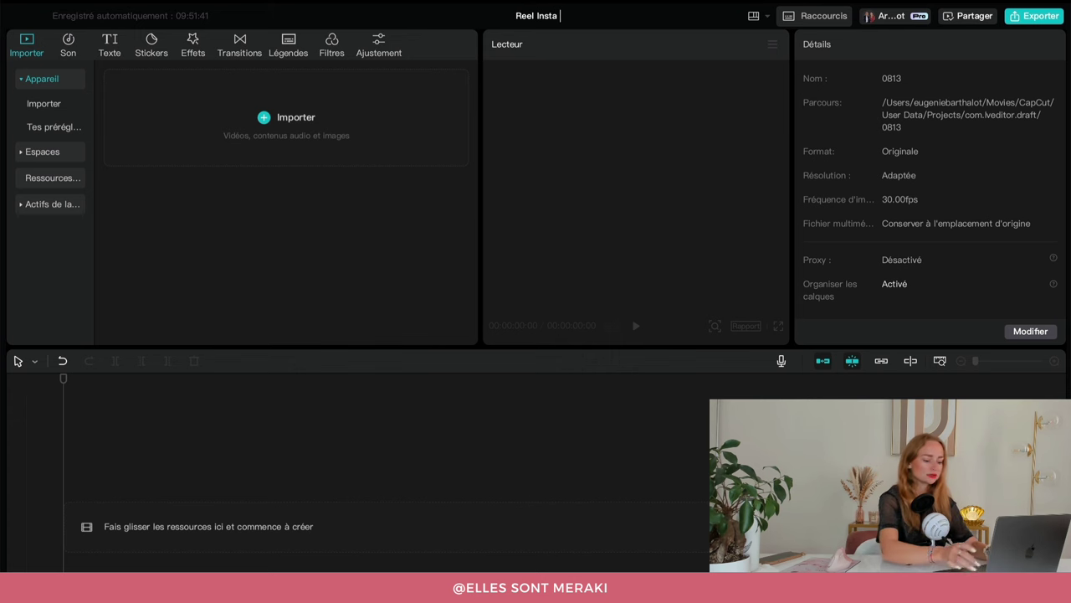
{"action": "type", "text": "- "}
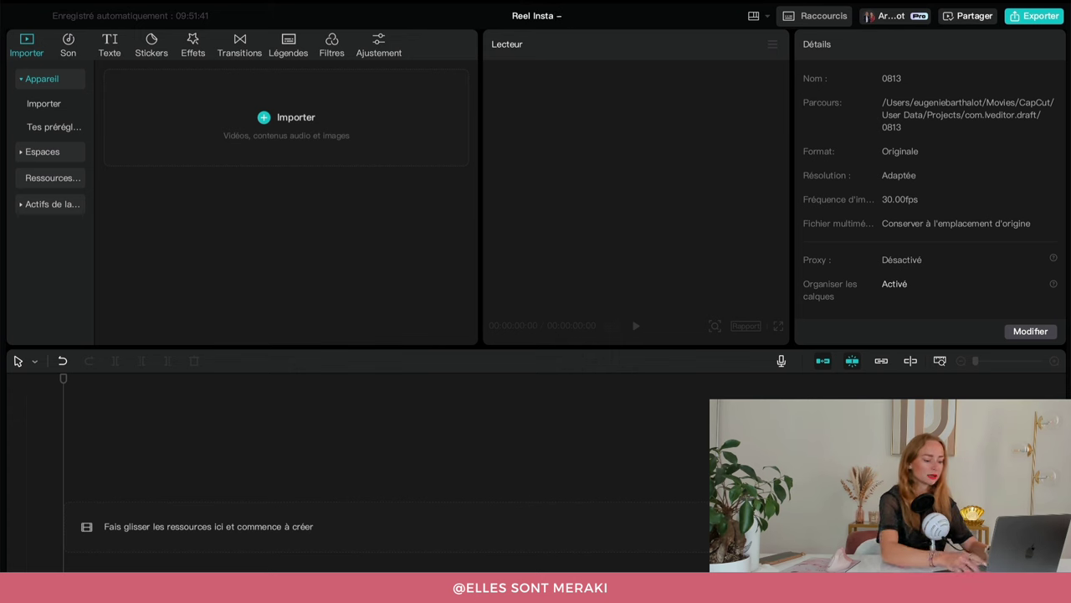
{"action": "type", "text": "S"}
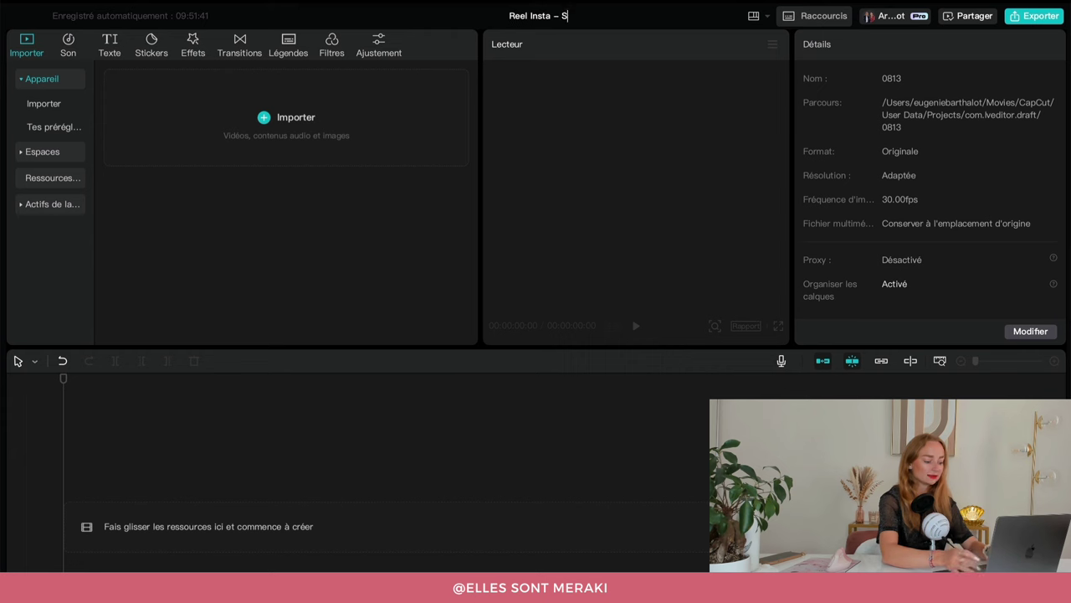
{"action": "type", "text": "ept 24"}
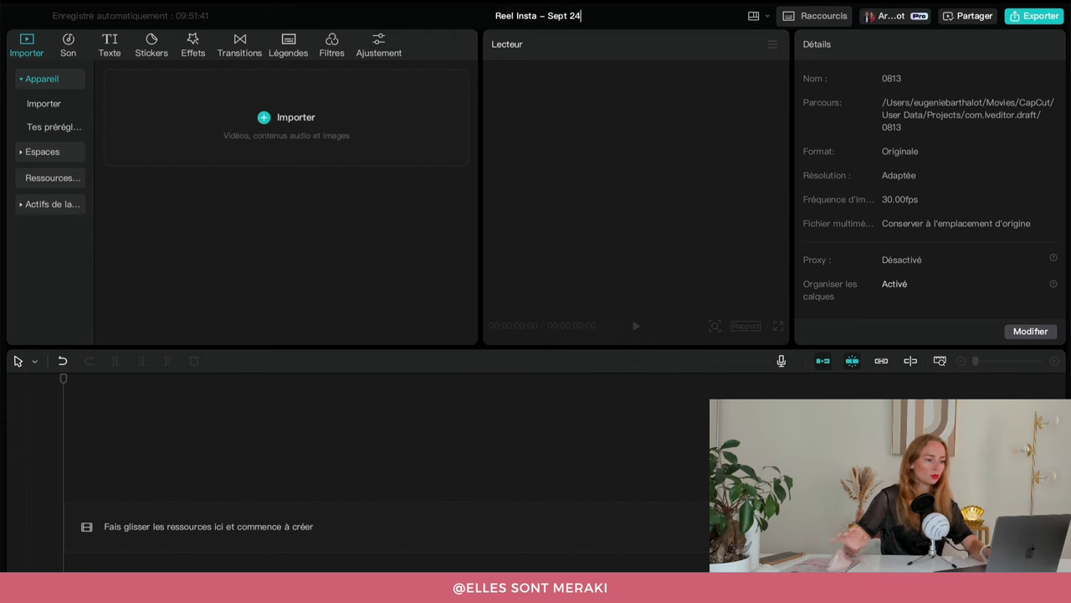
{"action": "key", "text": "Return"}
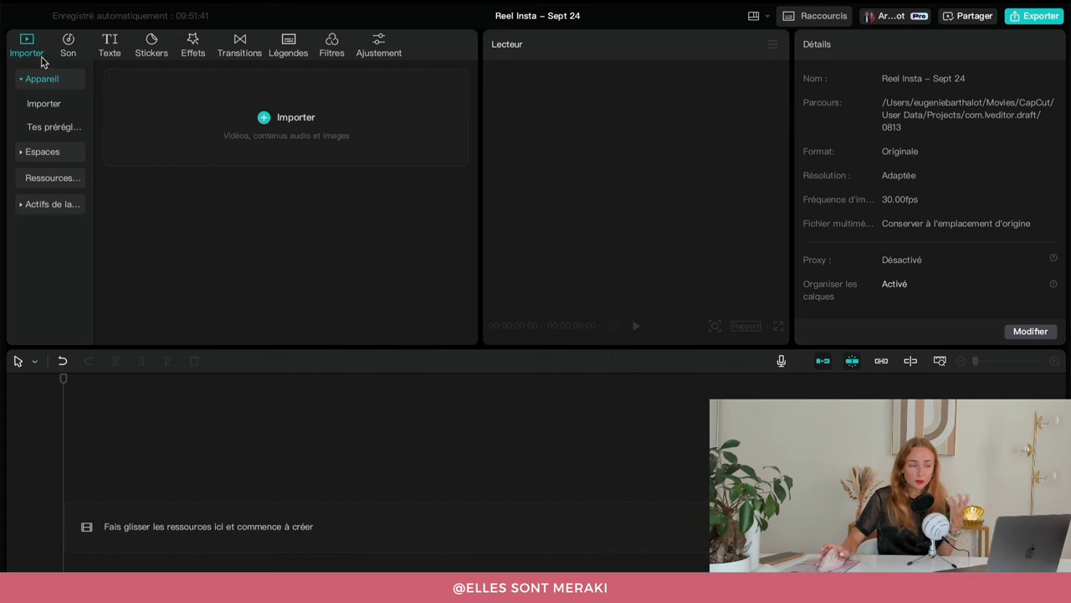
Step: Examine the audio, text, stickers, effects, transitions, captions, filters and adjustment libraries, and return to the media import area
{"action": "left_click", "coordinate": [70, 50]}
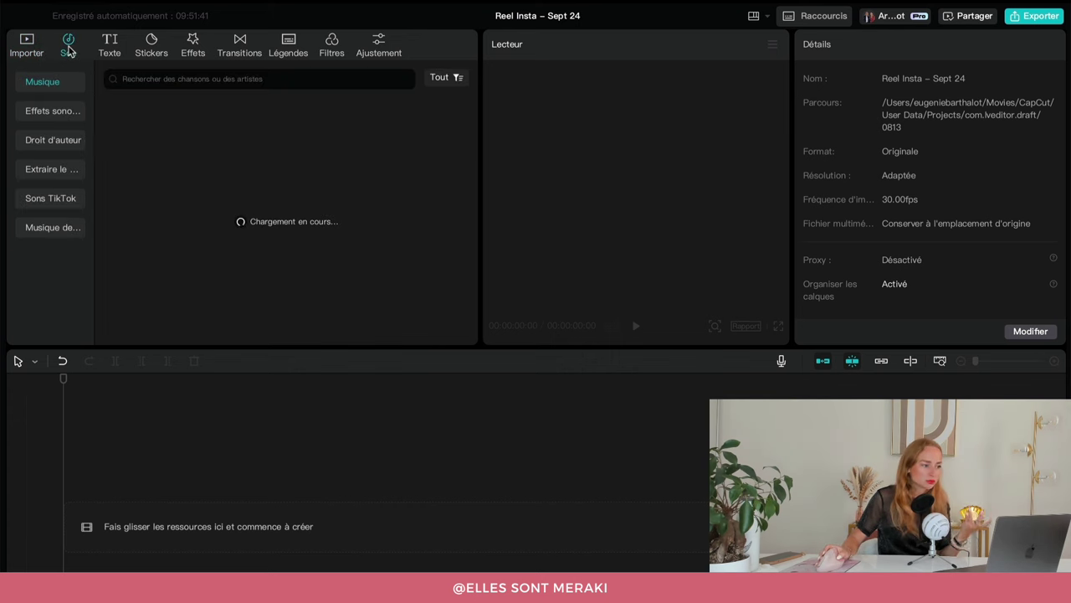
{"action": "left_click", "coordinate": [112, 52]}
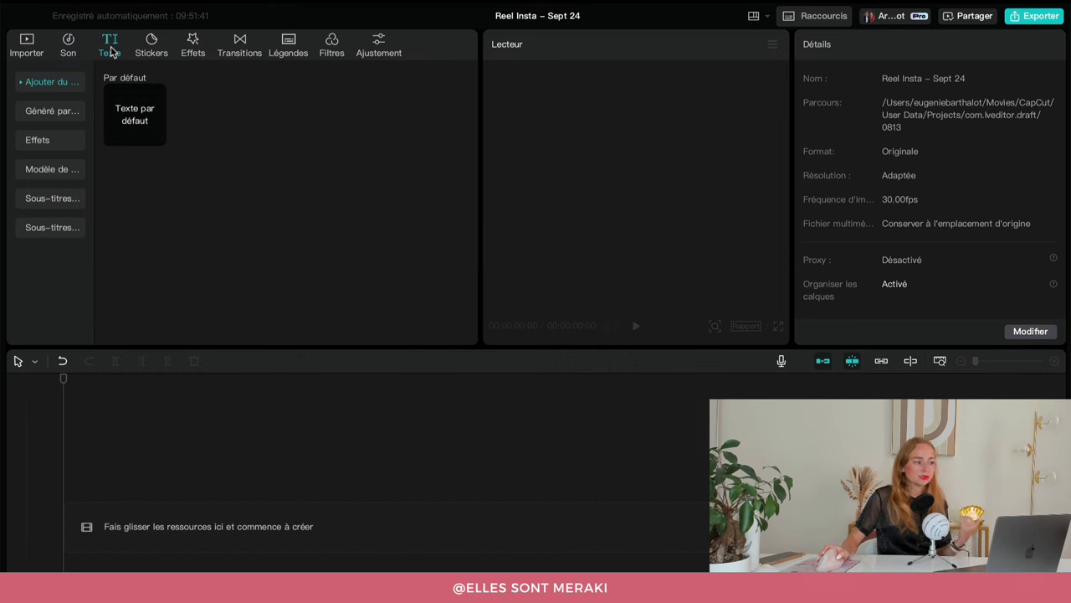
{"action": "left_click", "coordinate": [158, 44]}
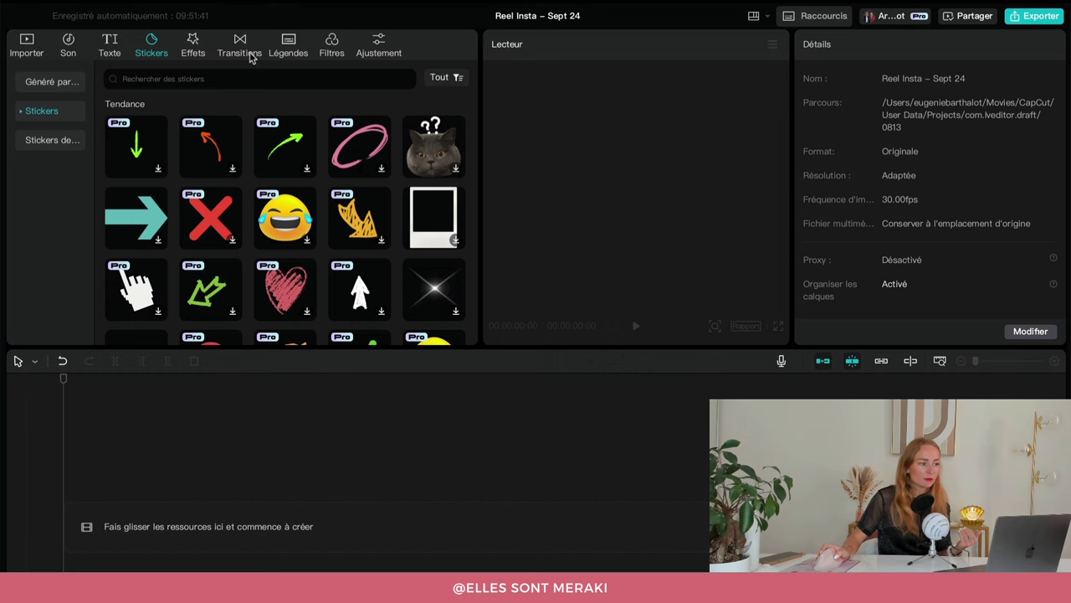
{"action": "left_click", "coordinate": [198, 47]}
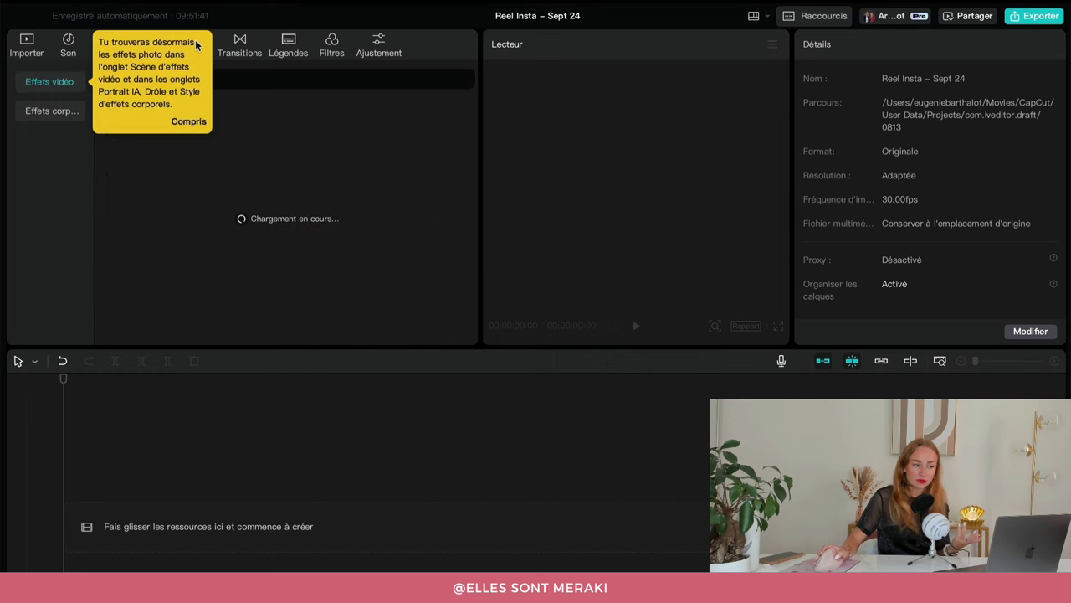
{"action": "left_click", "coordinate": [240, 50]}
{"action": "left_click", "coordinate": [286, 54]}
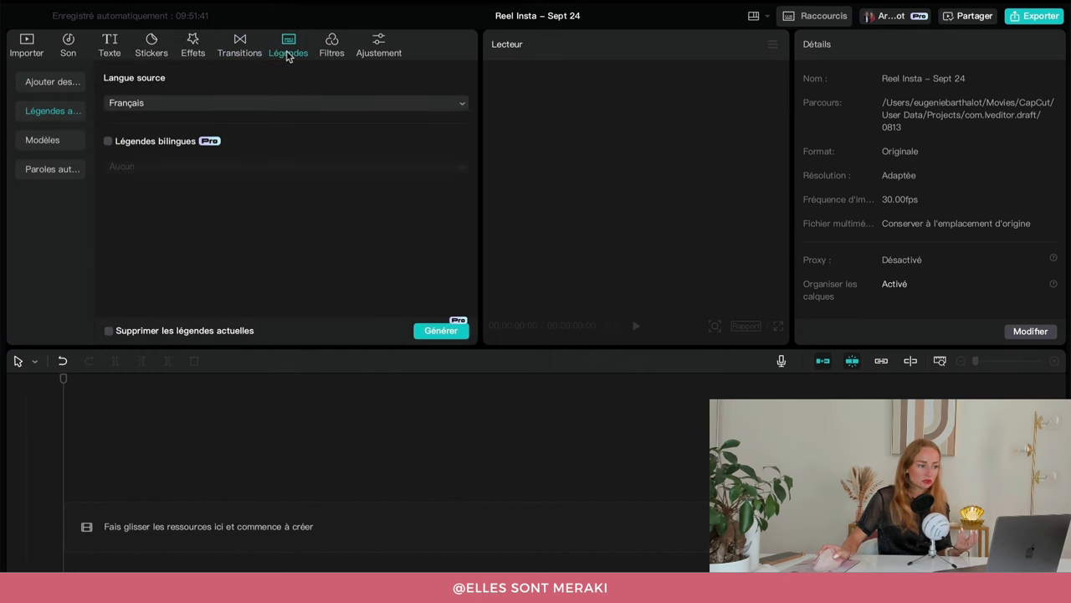
{"action": "left_click", "coordinate": [335, 52]}
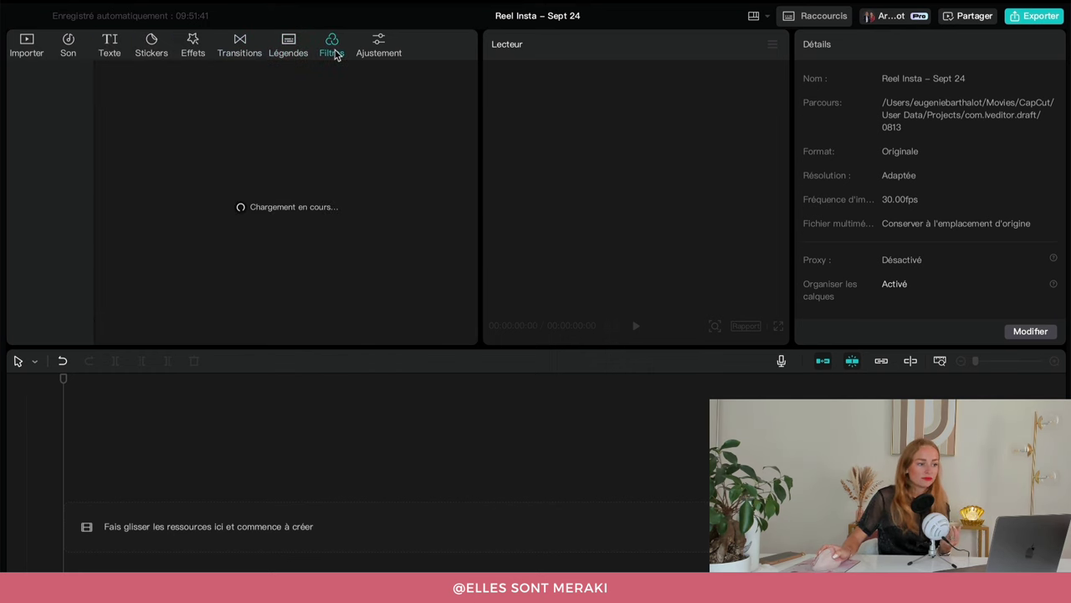
{"action": "left_click", "coordinate": [381, 55]}
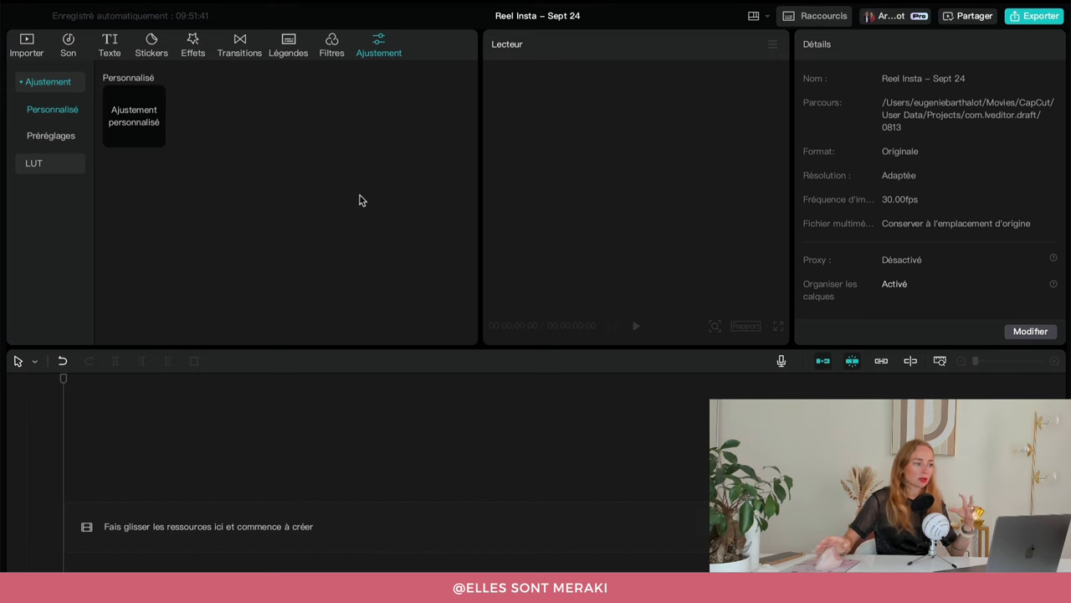
{"action": "left_click", "coordinate": [63, 47]}
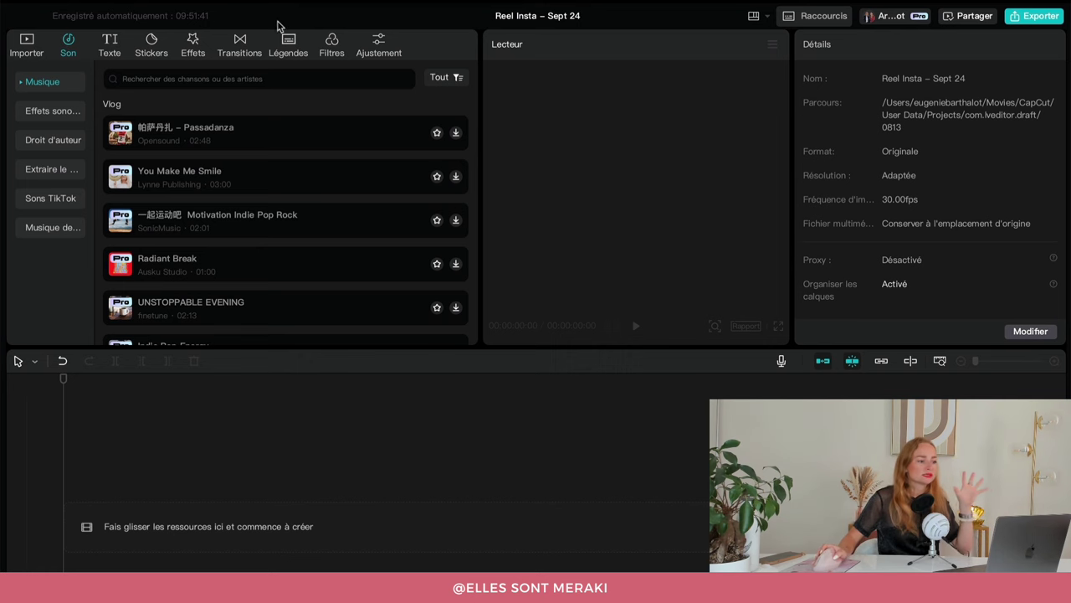
{"action": "left_click", "coordinate": [18, 40]}
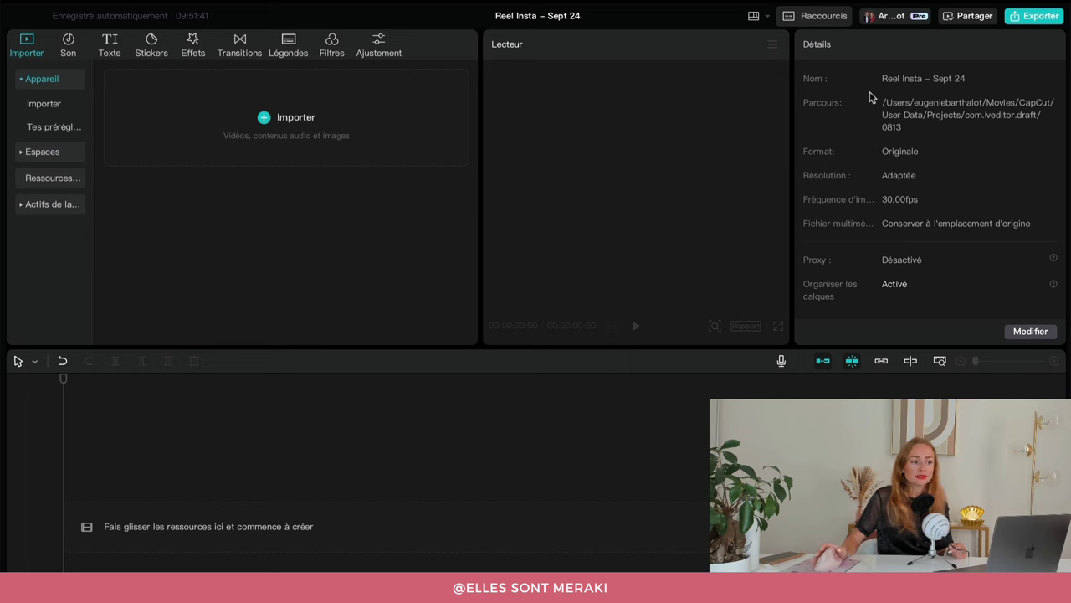
Step: Look through the available aspect ratio formats in the project settings and leave without saving
{"action": "left_click", "coordinate": [1028, 331]}
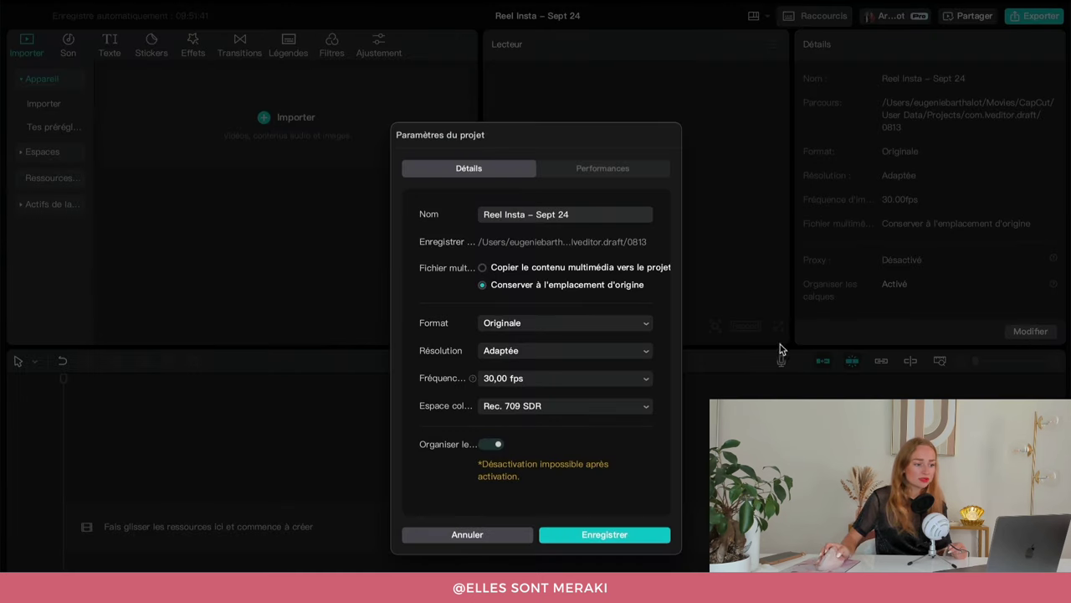
{"action": "left_click", "coordinate": [510, 325]}
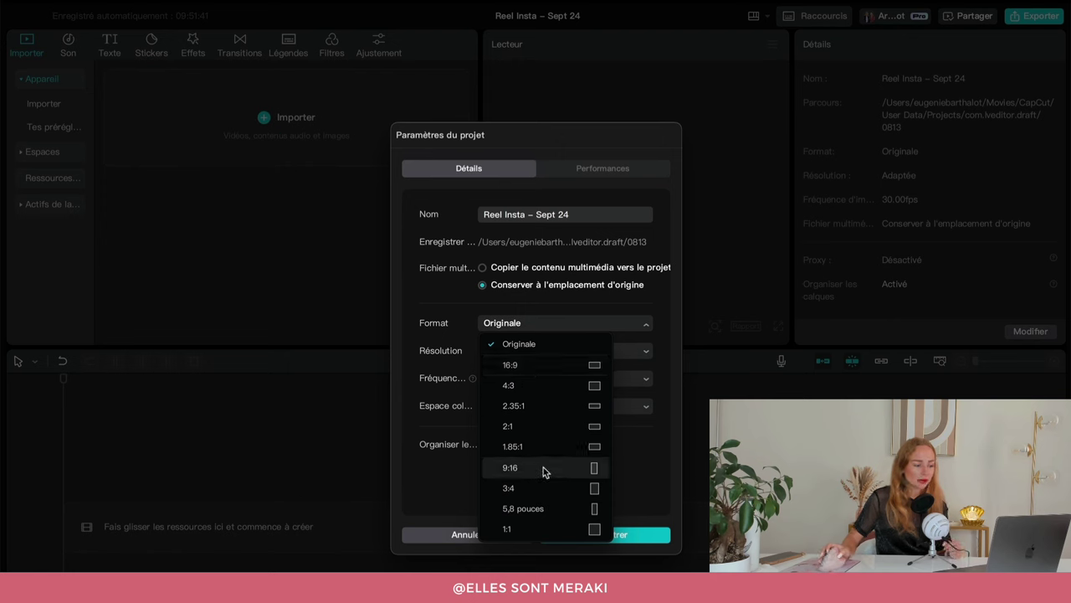
{"action": "left_click", "coordinate": [439, 489]}
{"action": "left_click", "coordinate": [481, 541]}
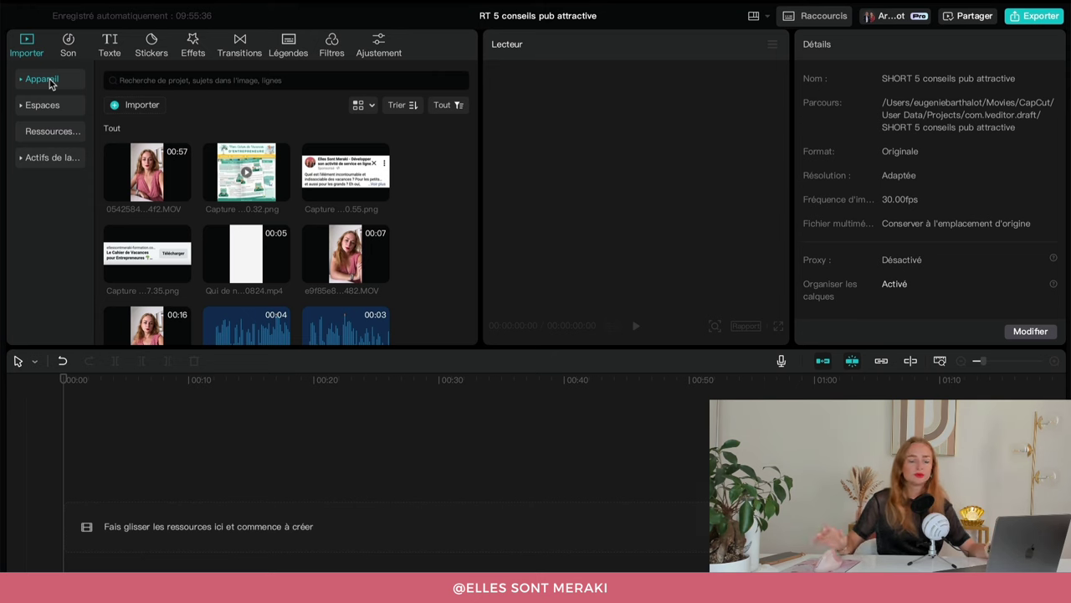
Step: Add the 57-second portrait video from the project's media library to the timeline
{"action": "left_click", "coordinate": [114, 105]}
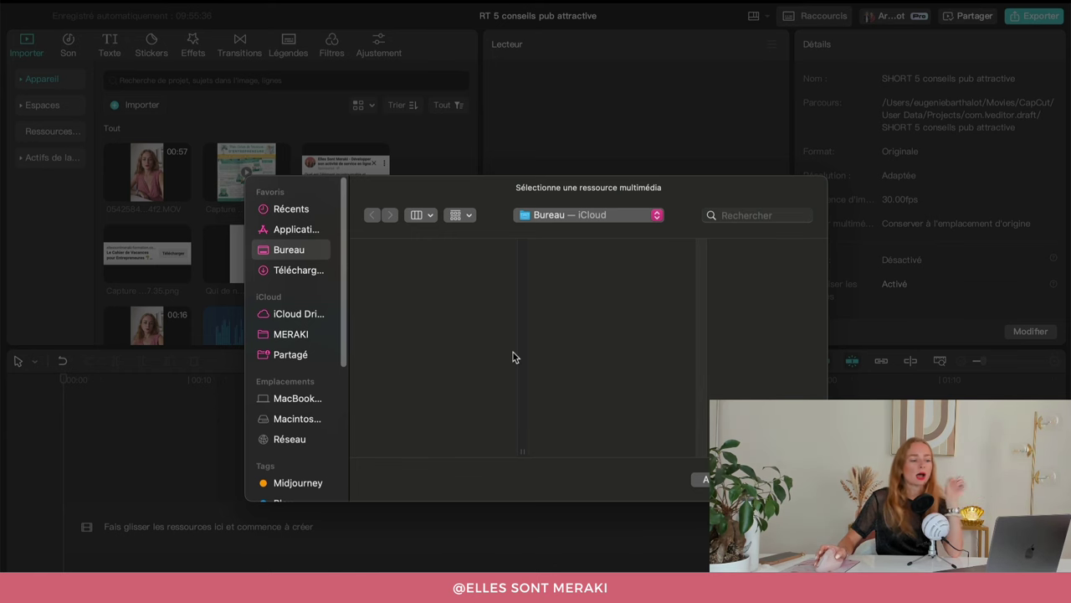
{"action": "left_click", "coordinate": [703, 478]}
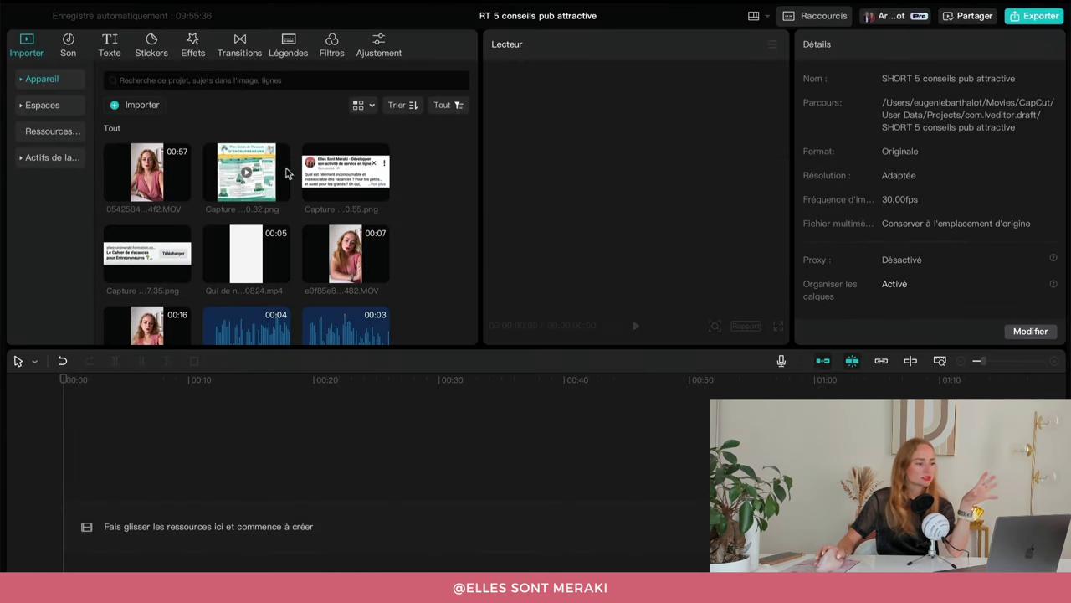
{"action": "scroll", "coordinate": [442, 259], "scroll_direction": "down", "scroll_amount": 2}
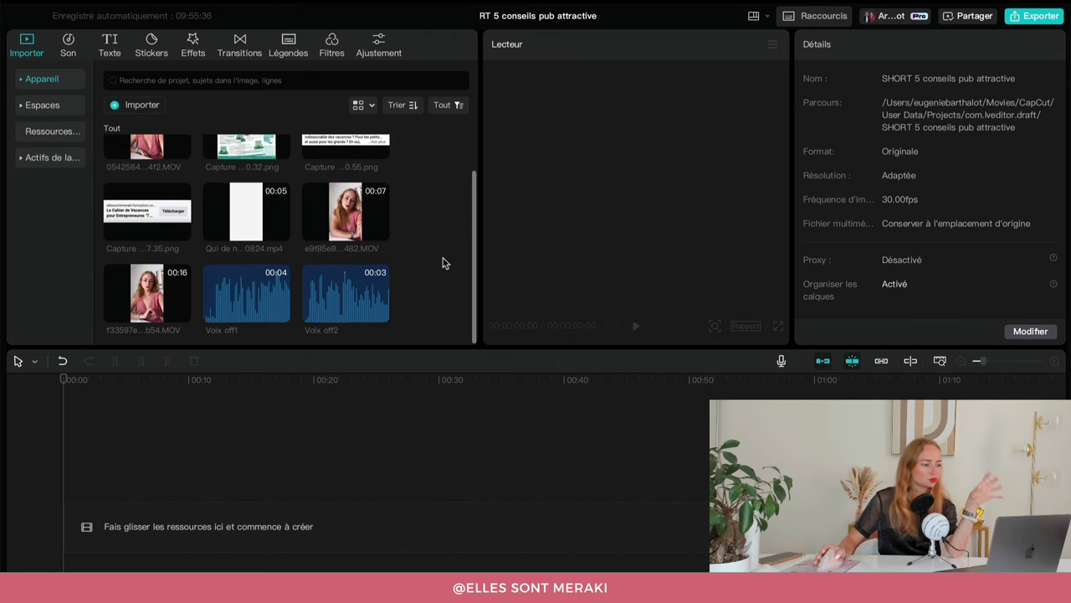
{"action": "scroll", "coordinate": [443, 258], "scroll_direction": "up", "scroll_amount": 2}
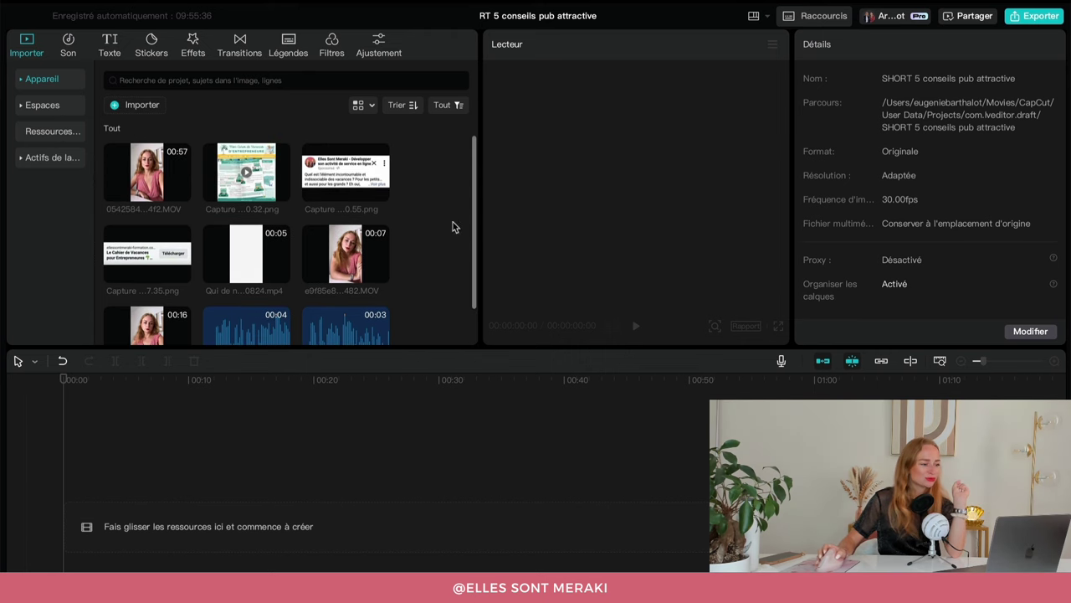
{"action": "scroll", "coordinate": [406, 256], "scroll_direction": "down", "scroll_amount": 2}
{"action": "scroll", "coordinate": [407, 256], "scroll_direction": "up", "scroll_amount": 2}
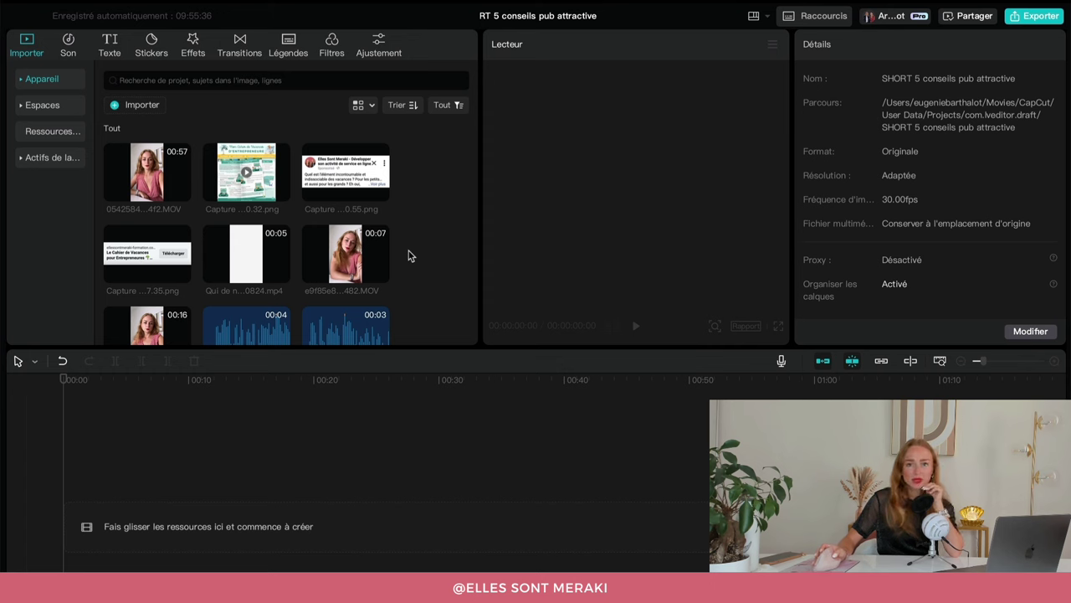
{"action": "mouse_move", "coordinate": [177, 192]}
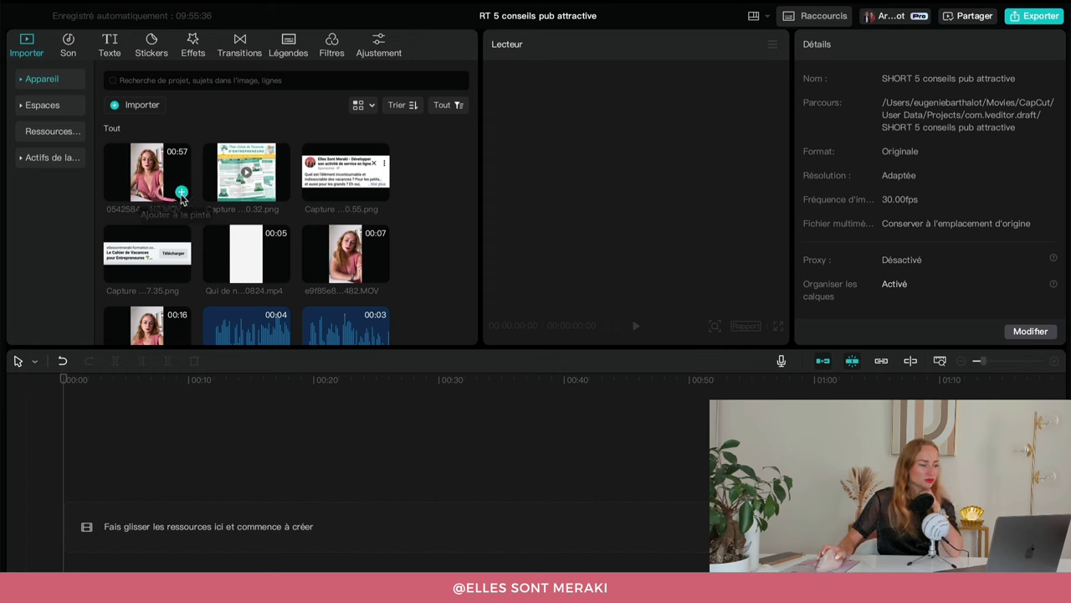
{"action": "left_click", "coordinate": [181, 192]}
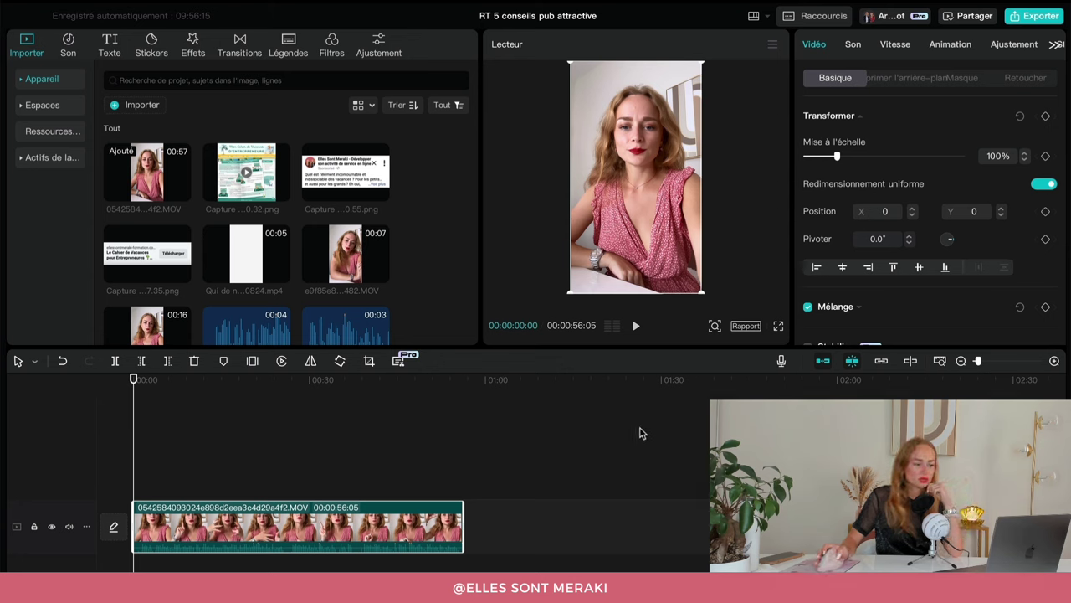
Step: Try the 16:9 and 9:16 aspect ratios on the preview and restore the original ratio
{"action": "left_click", "coordinate": [745, 327]}
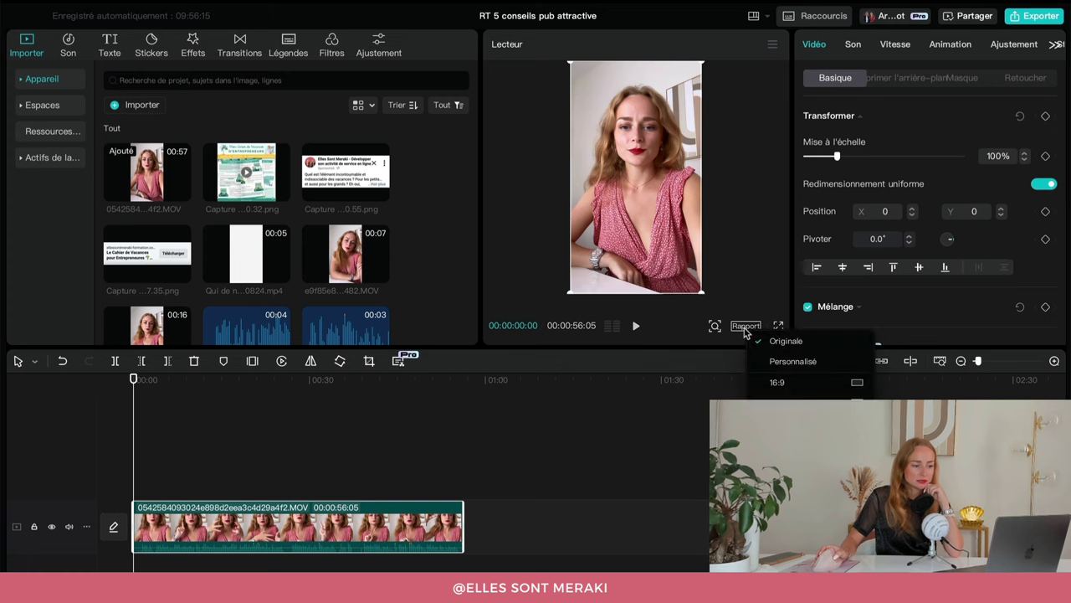
{"action": "left_click", "coordinate": [781, 382]}
{"action": "left_click", "coordinate": [753, 327]}
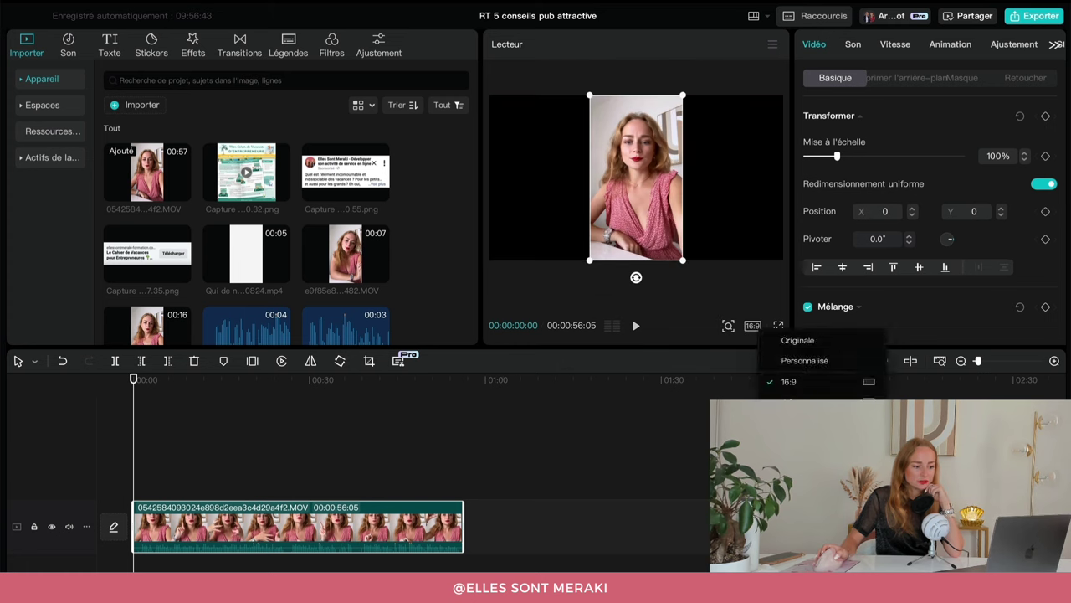
{"action": "left_click", "coordinate": [797, 340]}
{"action": "left_click", "coordinate": [753, 326]}
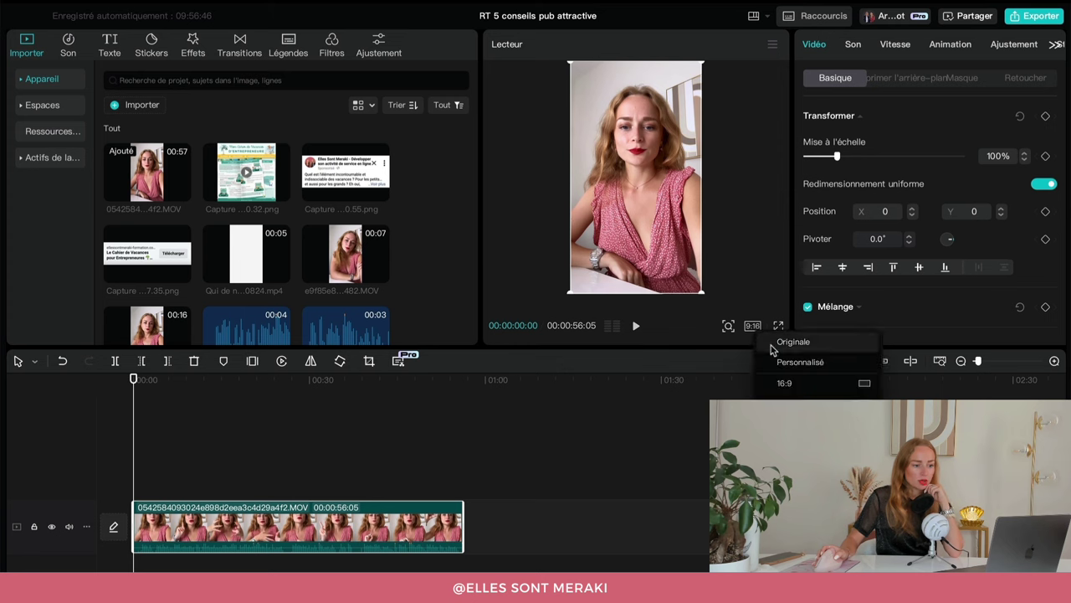
{"action": "left_click", "coordinate": [778, 342]}
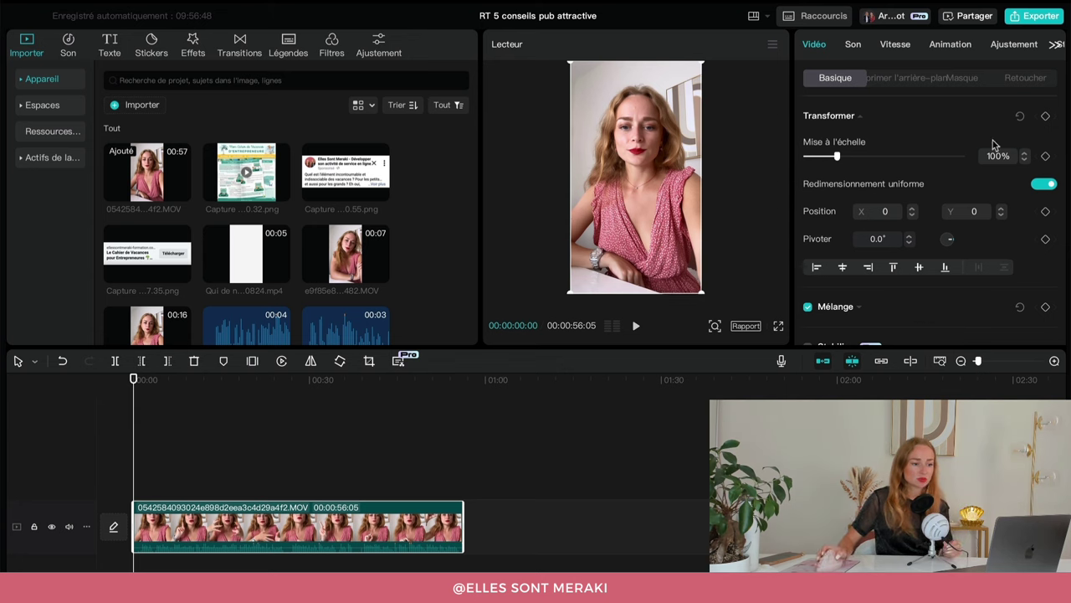
{"action": "scroll", "coordinate": [891, 247], "scroll_direction": "down", "scroll_amount": 3}
{"action": "scroll", "coordinate": [991, 243], "scroll_direction": "up", "scroll_amount": 3}
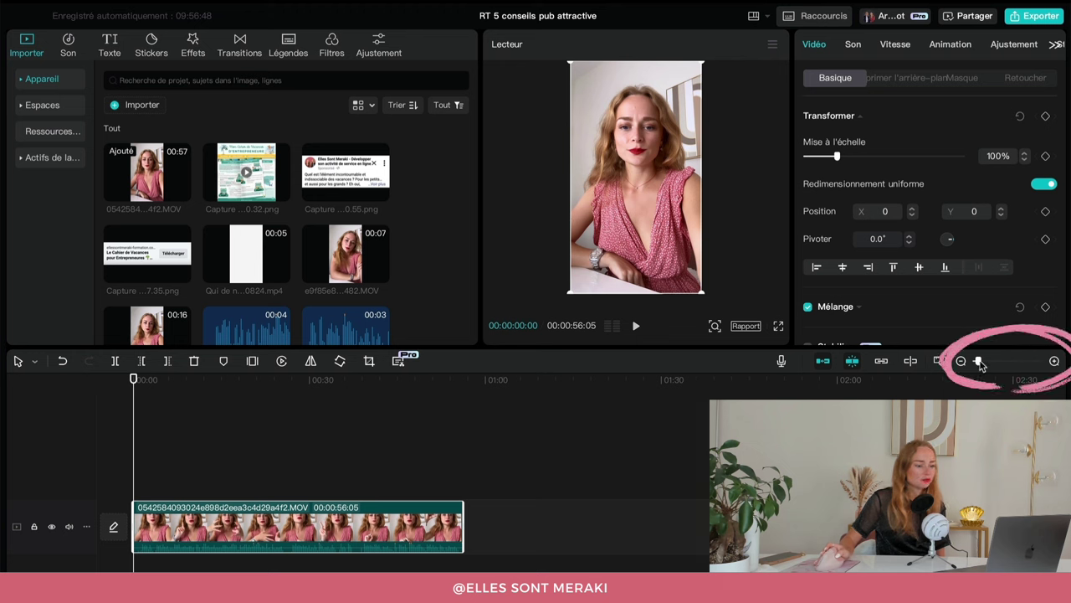
Step: Place the playhead at 00:00:08:01 on the timeline with the clip deselected
{"action": "mouse_move", "coordinate": [977, 361]}
{"action": "left_mouse_down"}
{"action": "mouse_move", "coordinate": [1004, 365]}
{"action": "mouse_move", "coordinate": [985, 371]}
{"action": "left_mouse_up"}
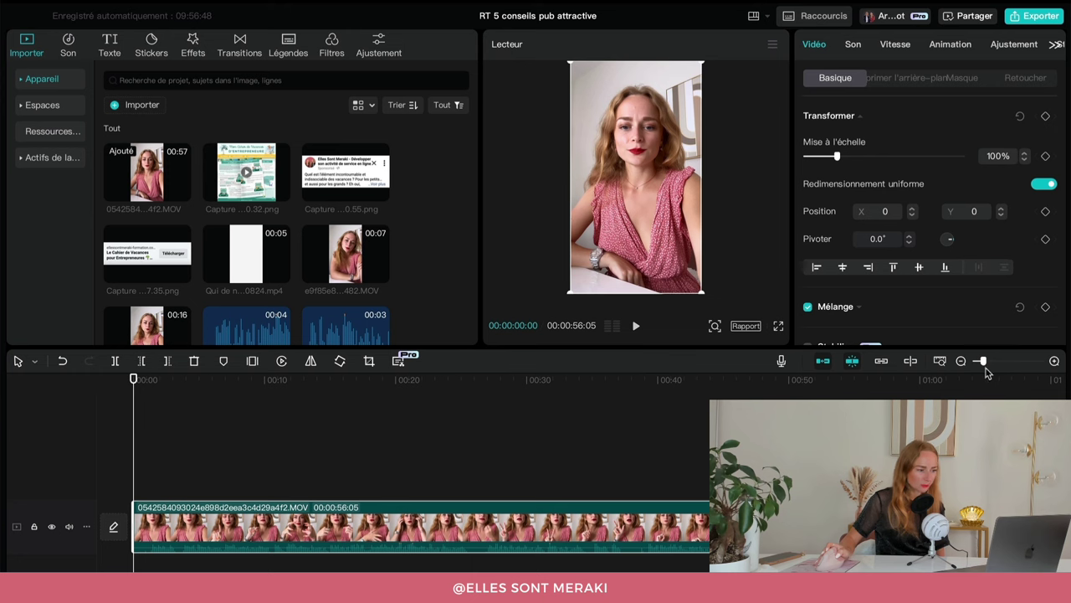
{"action": "left_click", "coordinate": [34, 365]}
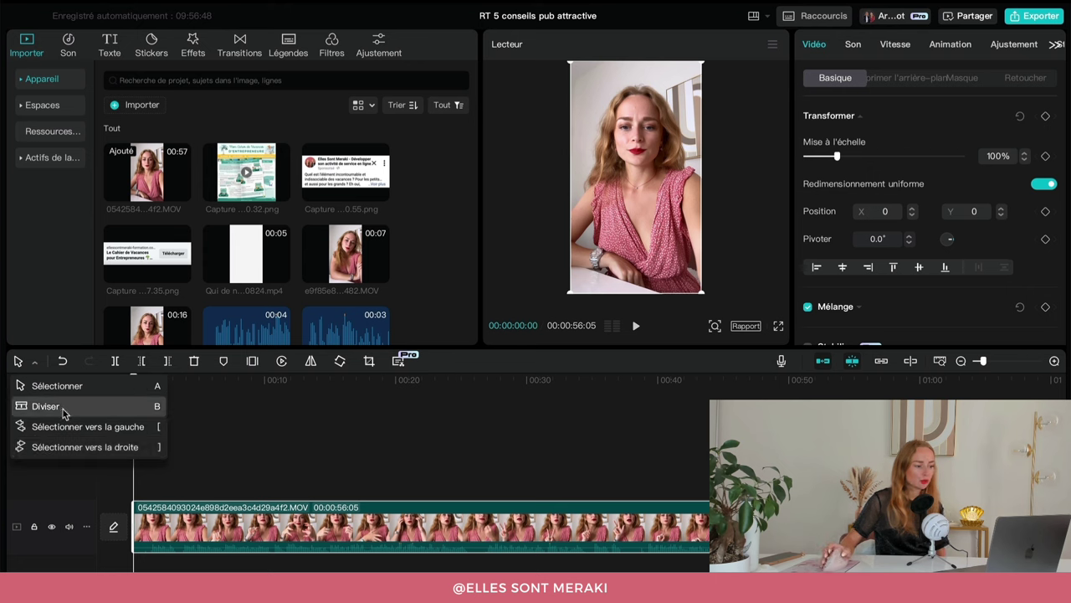
{"action": "left_click", "coordinate": [239, 452]}
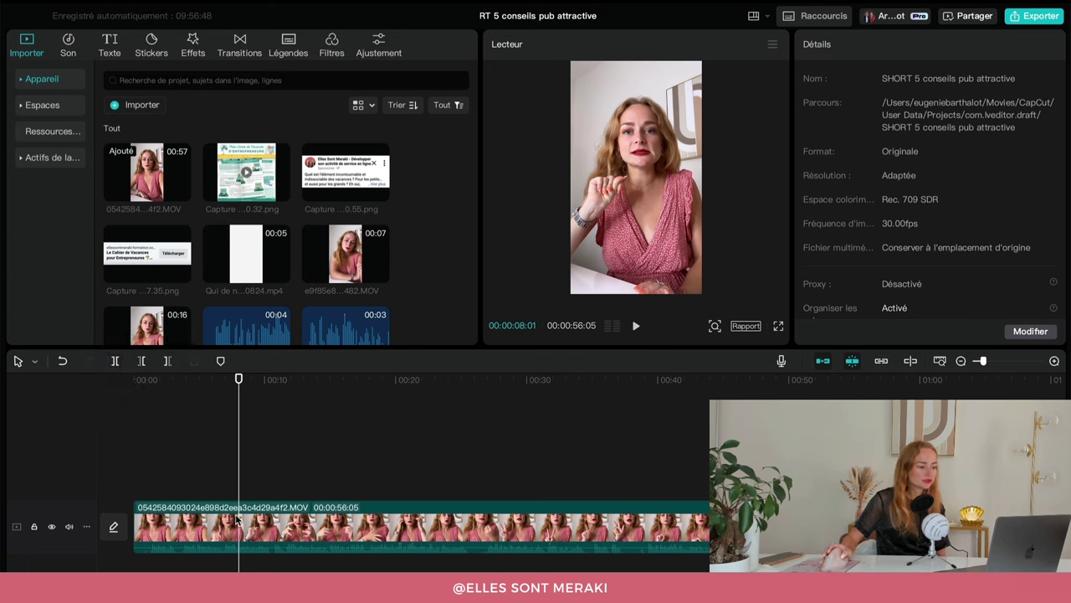
Step: Try splitting the main clip at 00:00:08:01, and undo the split
{"action": "left_click", "coordinate": [193, 527]}
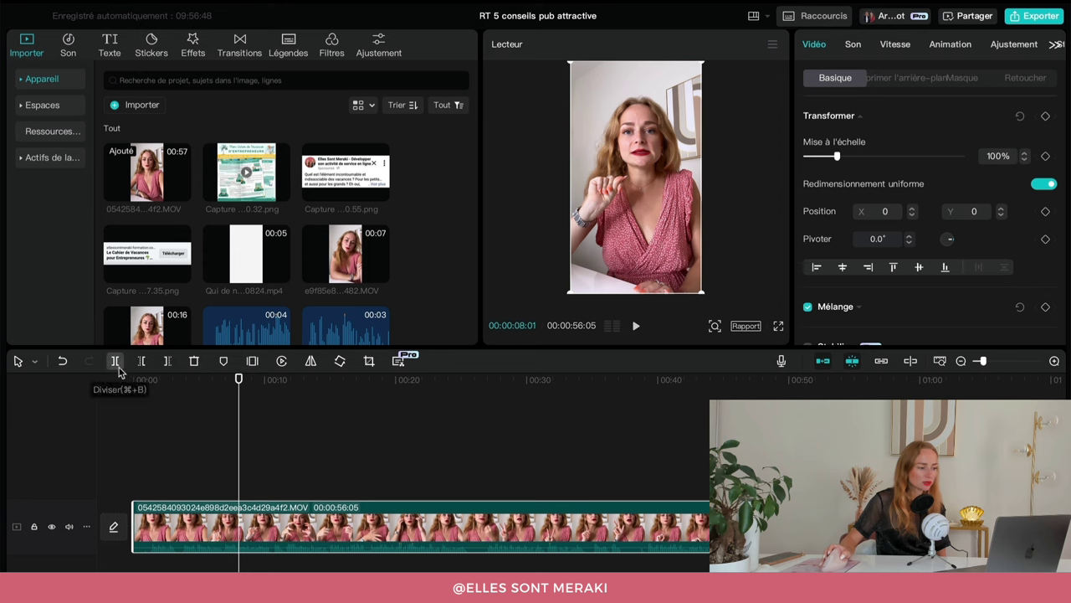
{"action": "left_click", "coordinate": [116, 360]}
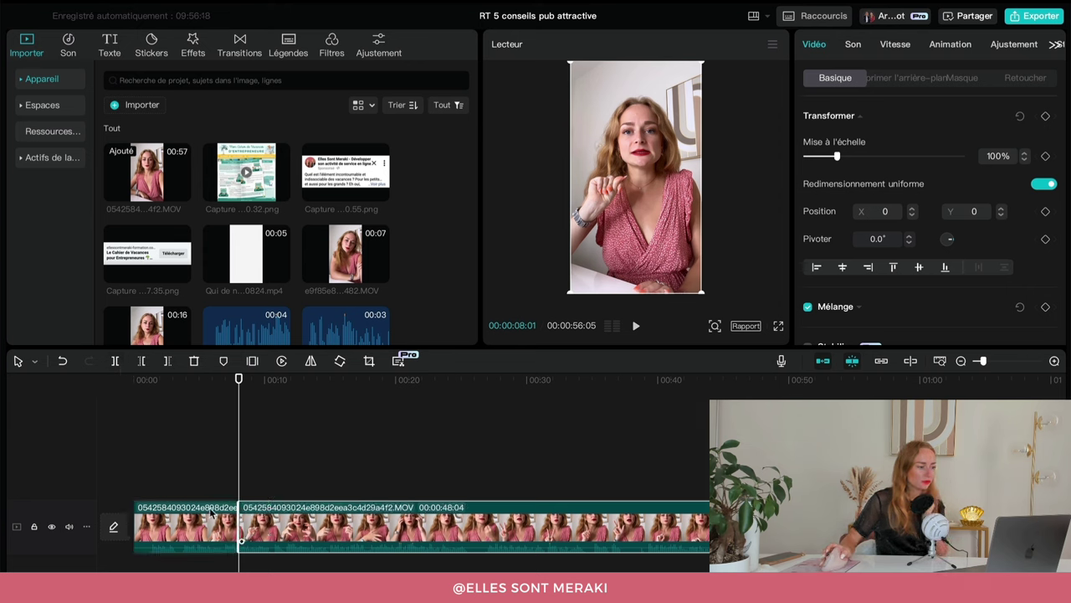
{"action": "left_click", "coordinate": [63, 368]}
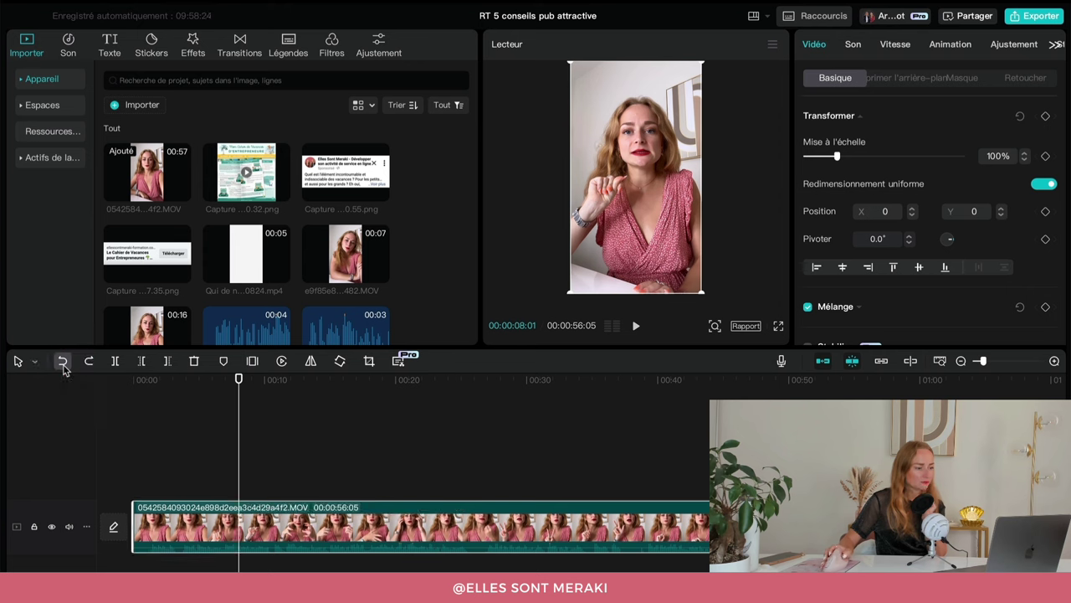
Step: Try trimming off everything before 00:00:08:01 and everything after 00:00:25:20 in the main clip, undoing each trim
{"action": "left_click", "coordinate": [141, 361]}
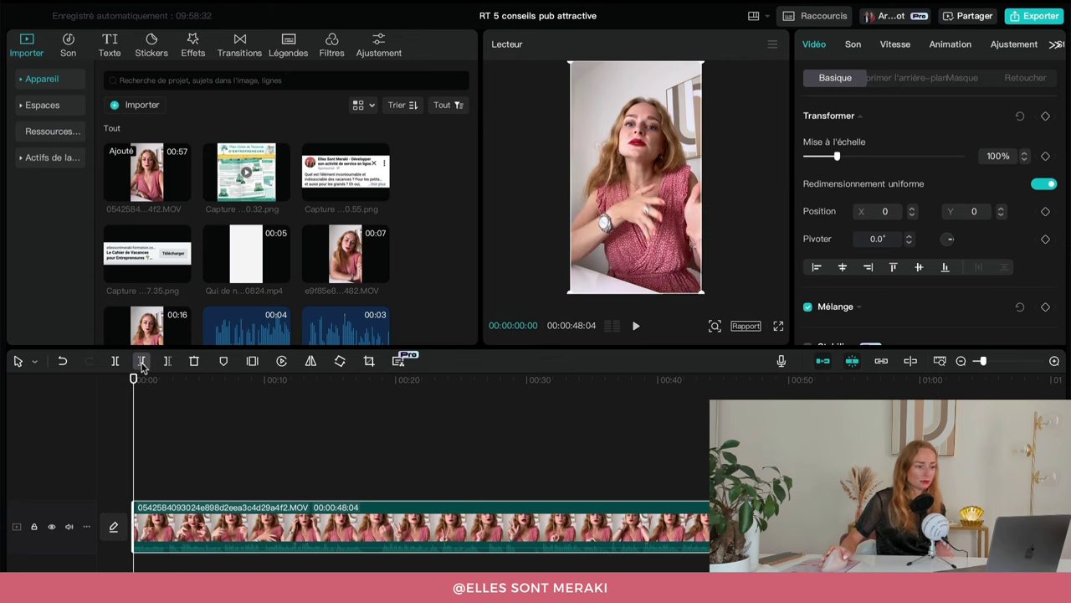
{"action": "left_click", "coordinate": [62, 361]}
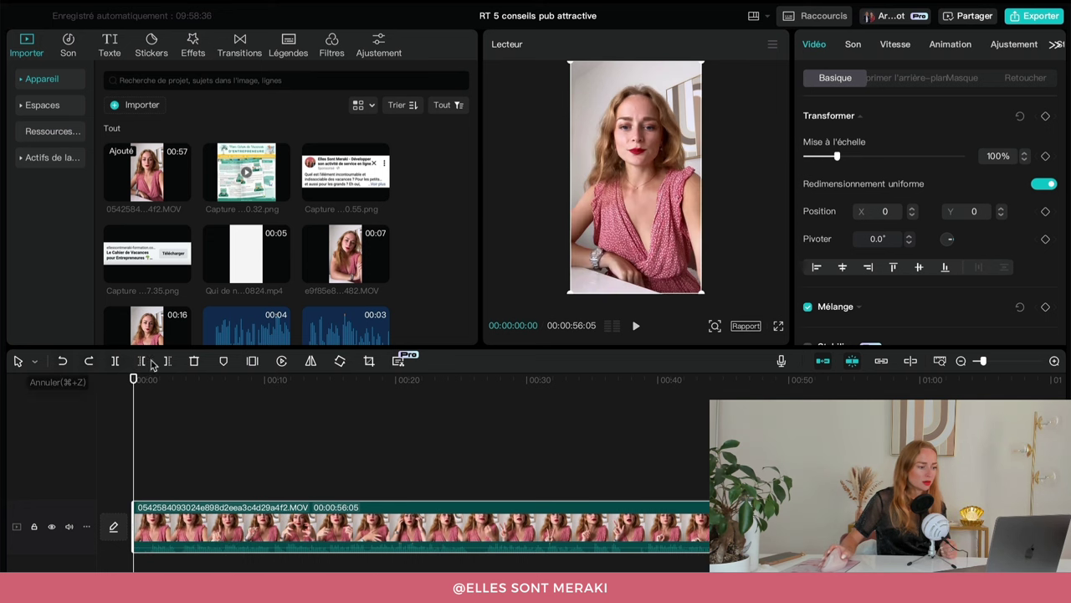
{"action": "left_click", "coordinate": [320, 381]}
{"action": "left_click_drag", "start_coordinate": [320, 379], "coordinate": [470, 425]}
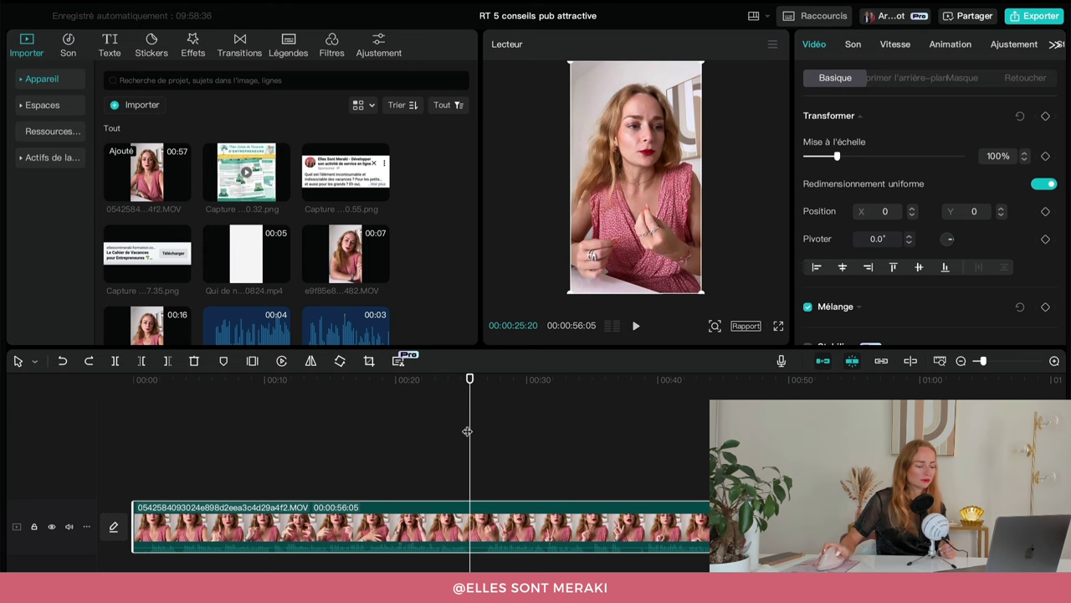
{"action": "left_click", "coordinate": [170, 365]}
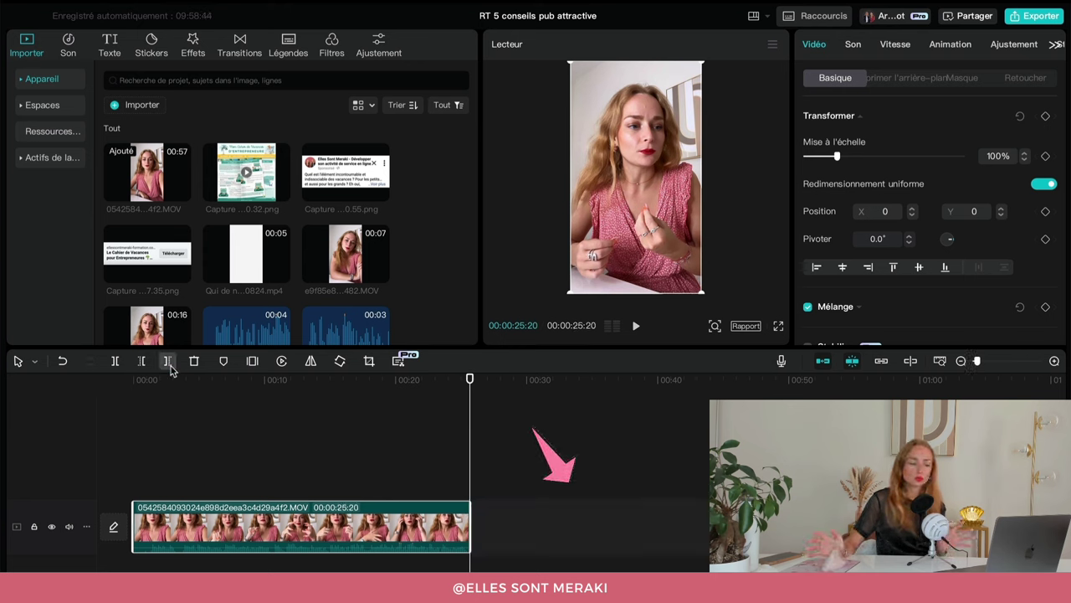
{"action": "left_click", "coordinate": [65, 365]}
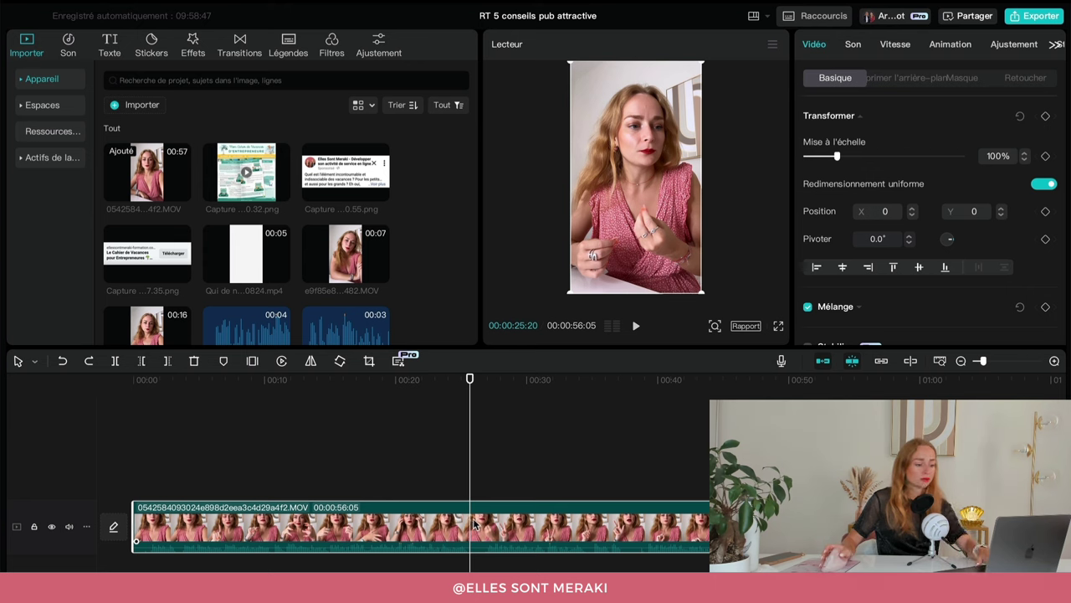
Step: Try cutting the main clip at 00:00:25:20 with the Split tool, and undo the cut
{"action": "key", "text": "b"}
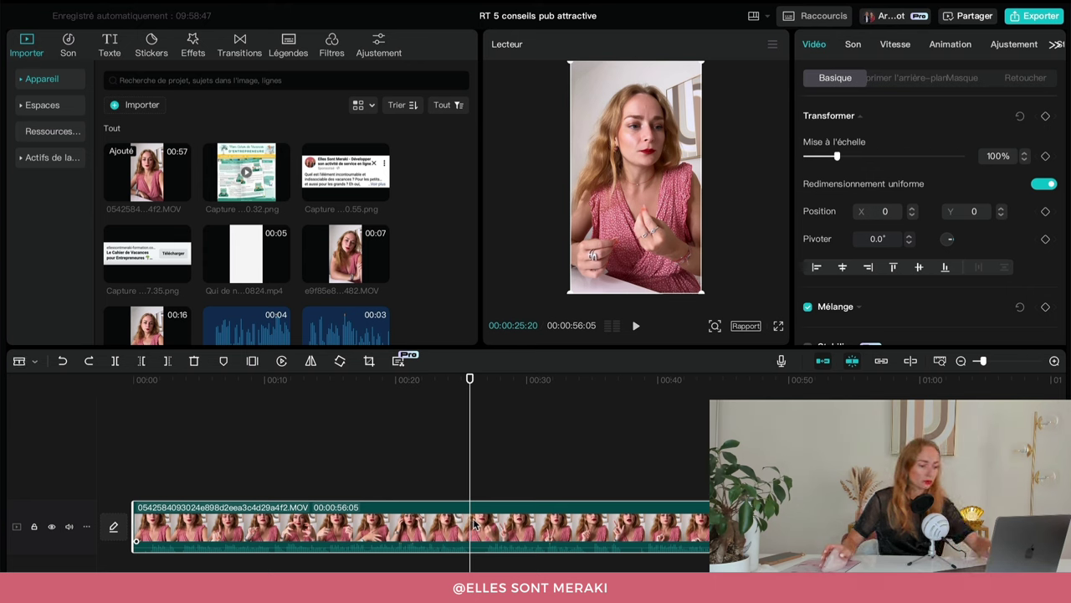
{"action": "left_click", "coordinate": [472, 523]}
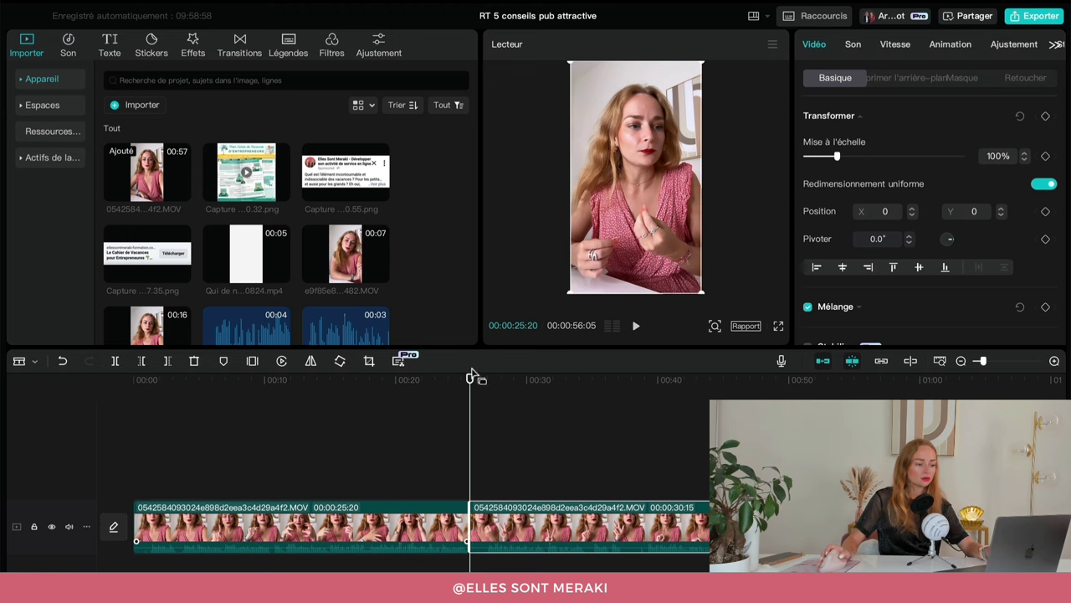
{"action": "mouse_move", "coordinate": [469, 381]}
{"action": "left_mouse_down"}
{"action": "mouse_move", "coordinate": [437, 381]}
{"action": "mouse_move", "coordinate": [471, 387]}
{"action": "left_mouse_up"}
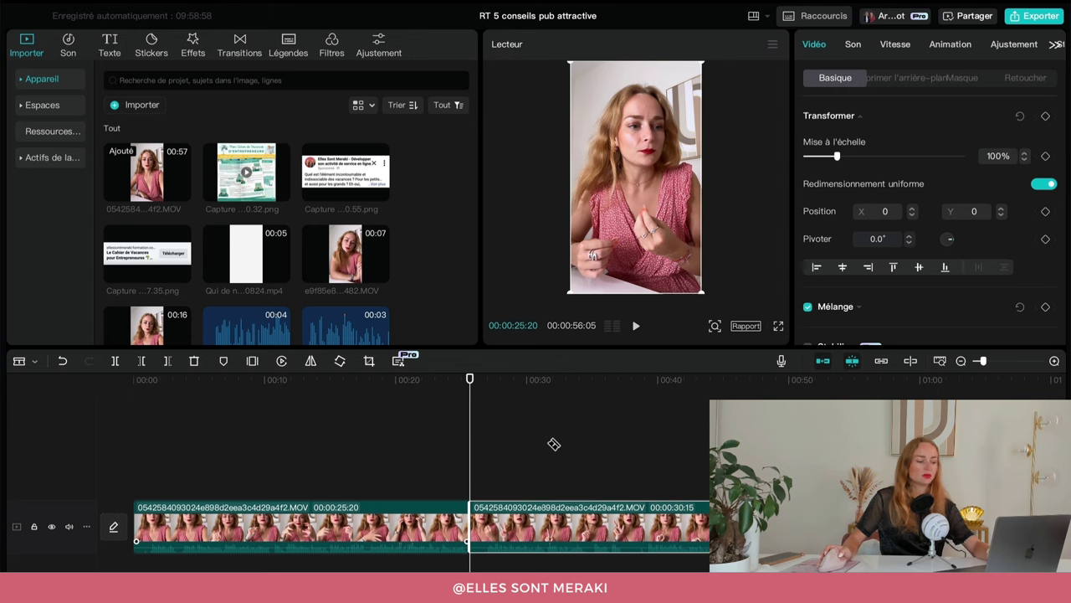
{"action": "key", "text": "ctrl+z"}
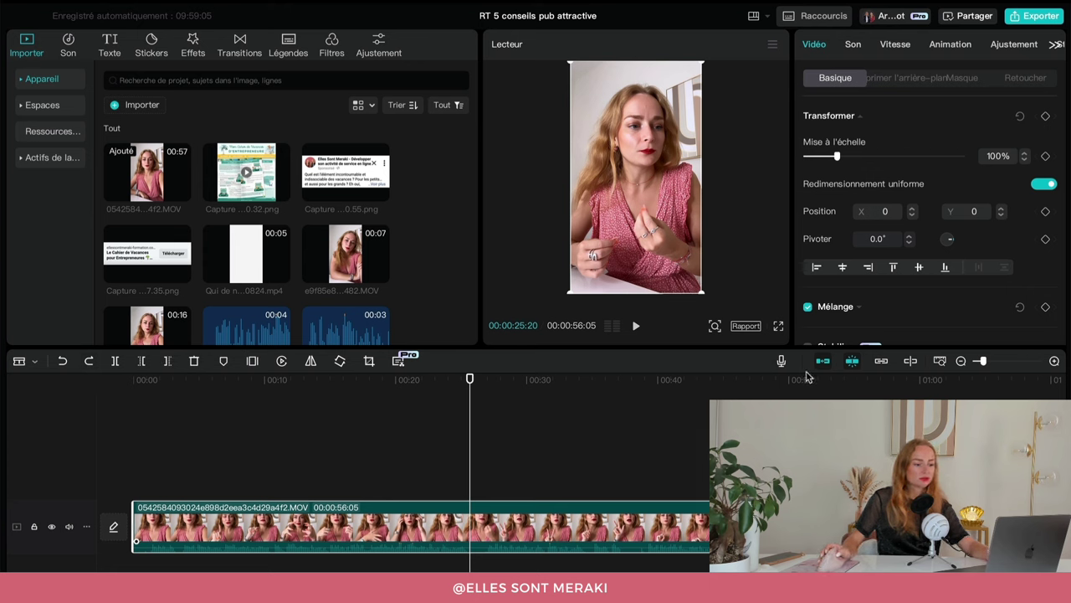
Step: Turn on timeline linking and split the clip near its start, at about 0.8 seconds and at 00:00:01:11
{"action": "left_click", "coordinate": [880, 365]}
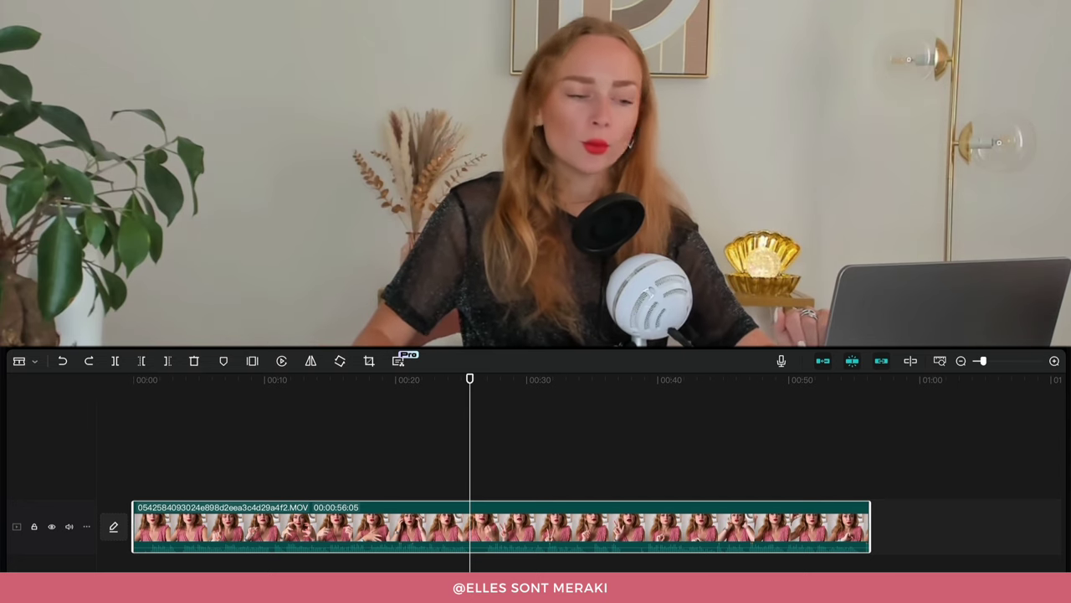
{"action": "left_click", "coordinate": [251, 517]}
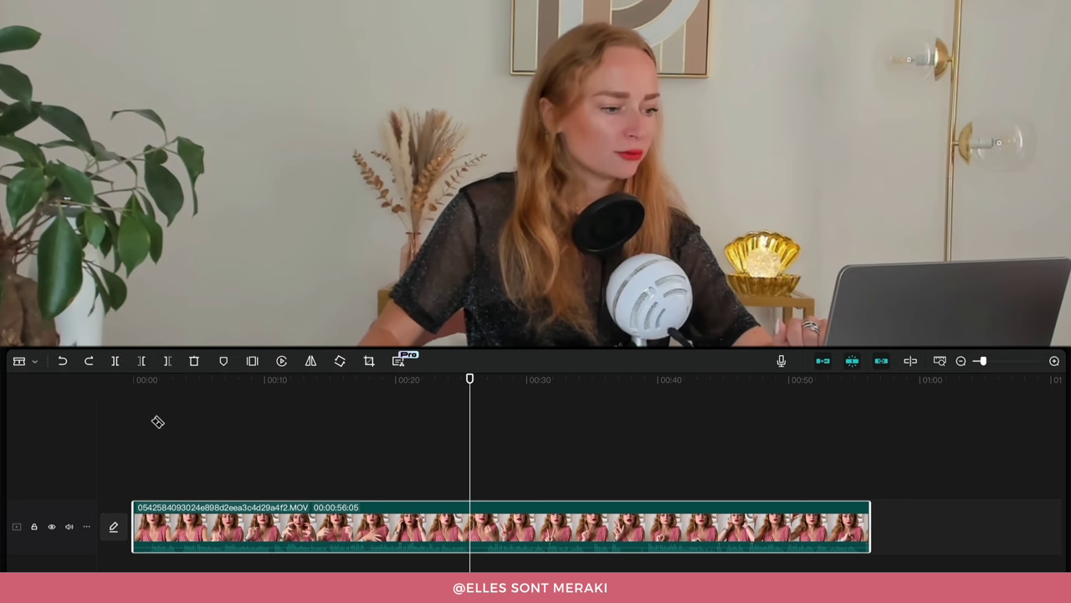
{"action": "left_click", "coordinate": [134, 380]}
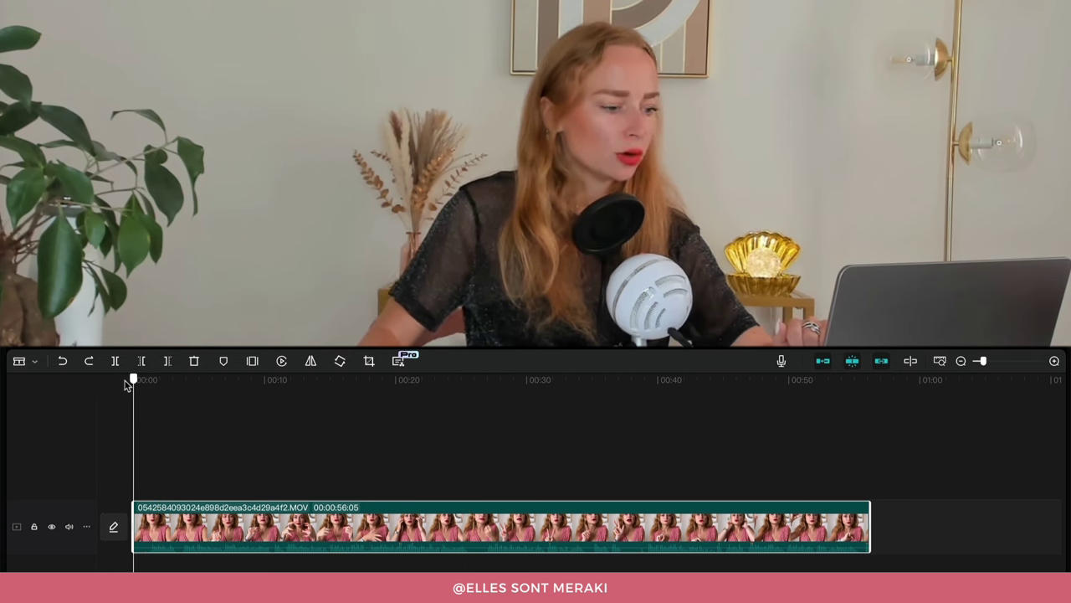
{"action": "left_click_drag", "start_coordinate": [133, 391], "coordinate": [149, 396]}
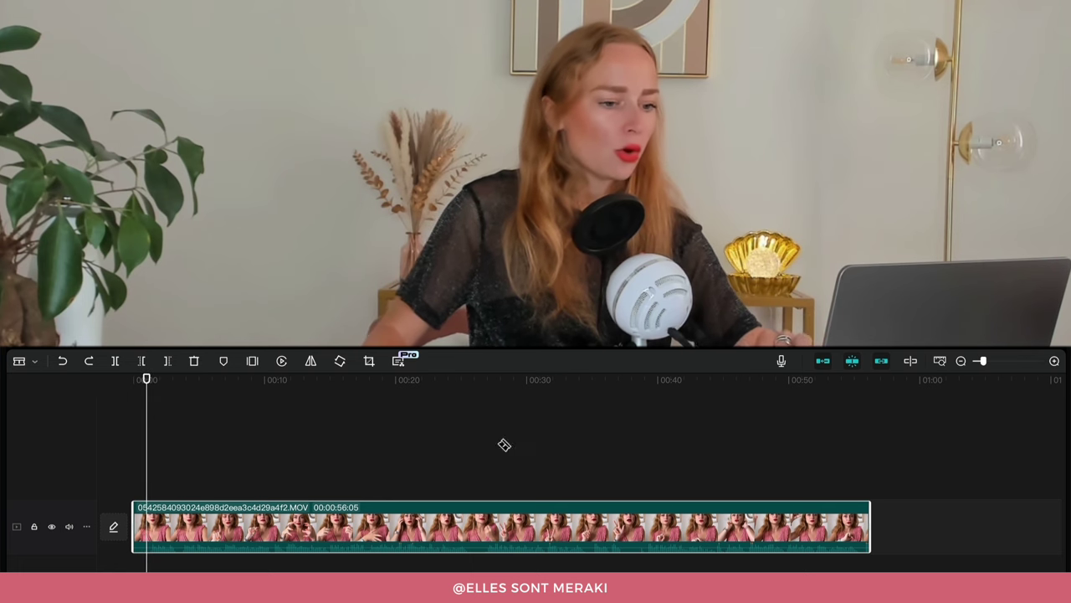
{"action": "left_click_drag", "start_coordinate": [984, 361], "coordinate": [1000, 365]}
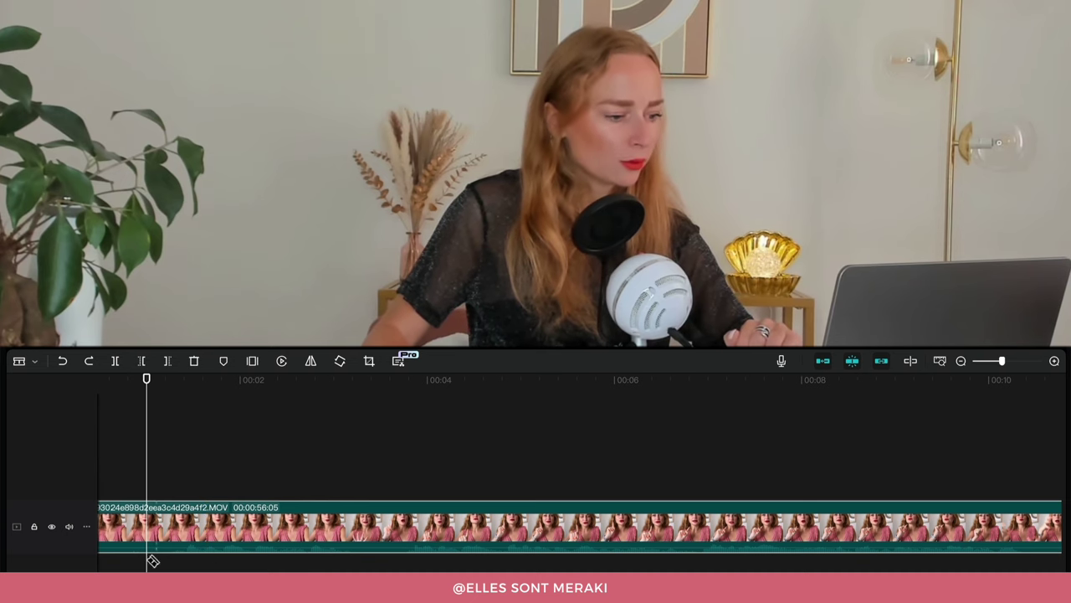
{"action": "scroll", "coordinate": [196, 542], "scroll_direction": "left", "scroll_amount": 2}
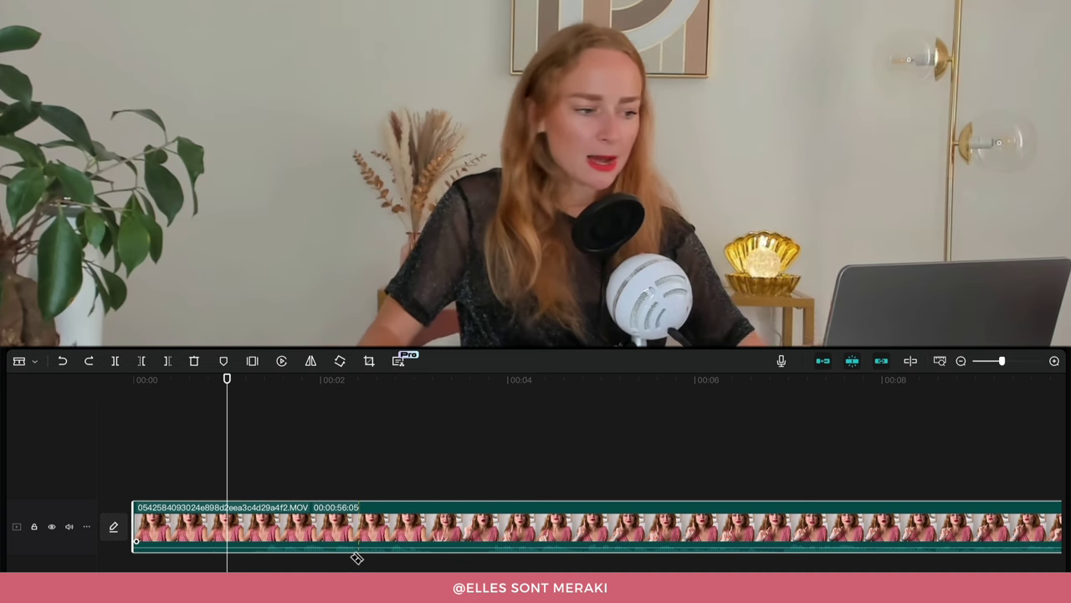
{"action": "left_click_drag", "start_coordinate": [229, 383], "coordinate": [261, 387]}
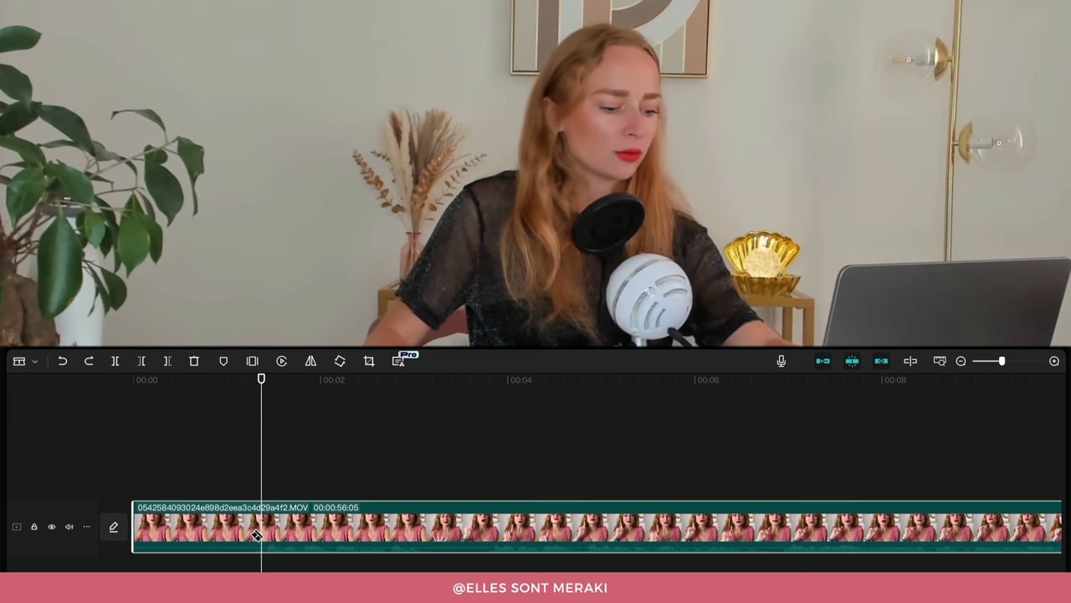
{"action": "key", "text": "ctrl+b"}
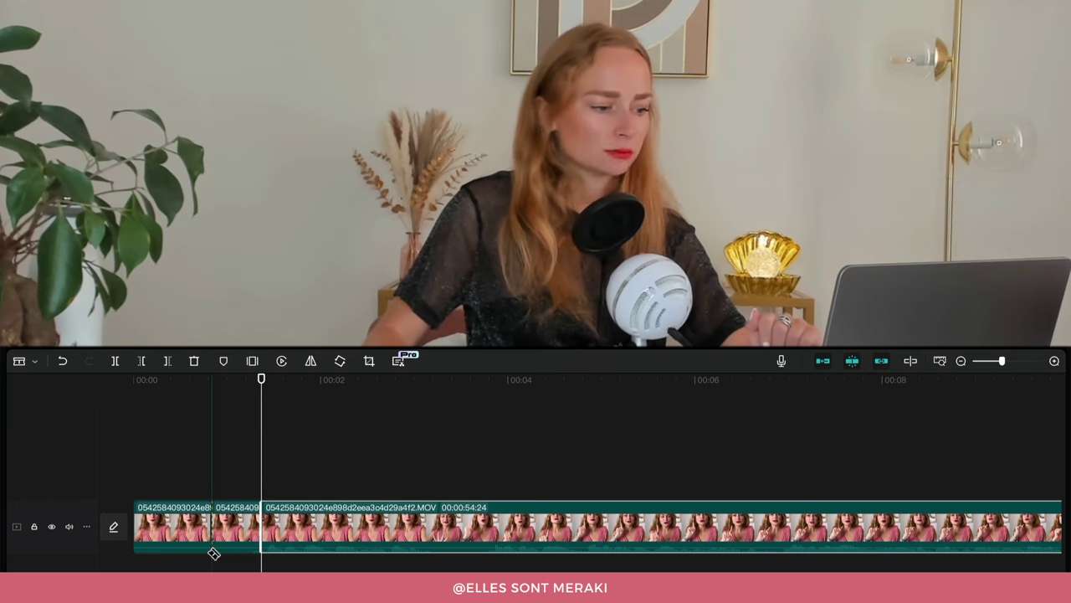
Step: Switch back to the selection tool and delete the two short pieces at the beginning of the track together
{"action": "left_click", "coordinate": [28, 365]}
{"action": "left_click", "coordinate": [46, 385]}
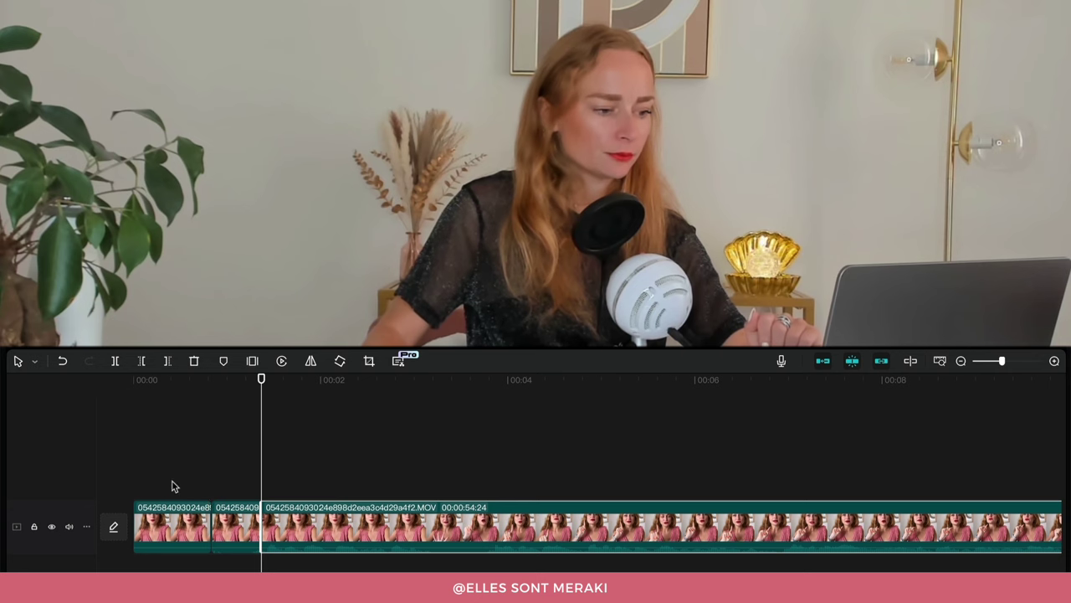
{"action": "left_click", "coordinate": [173, 485]}
{"action": "mouse_move", "coordinate": [215, 487]}
{"action": "left_mouse_down"}
{"action": "mouse_move", "coordinate": [183, 481]}
{"action": "mouse_move", "coordinate": [208, 496]}
{"action": "left_mouse_up"}
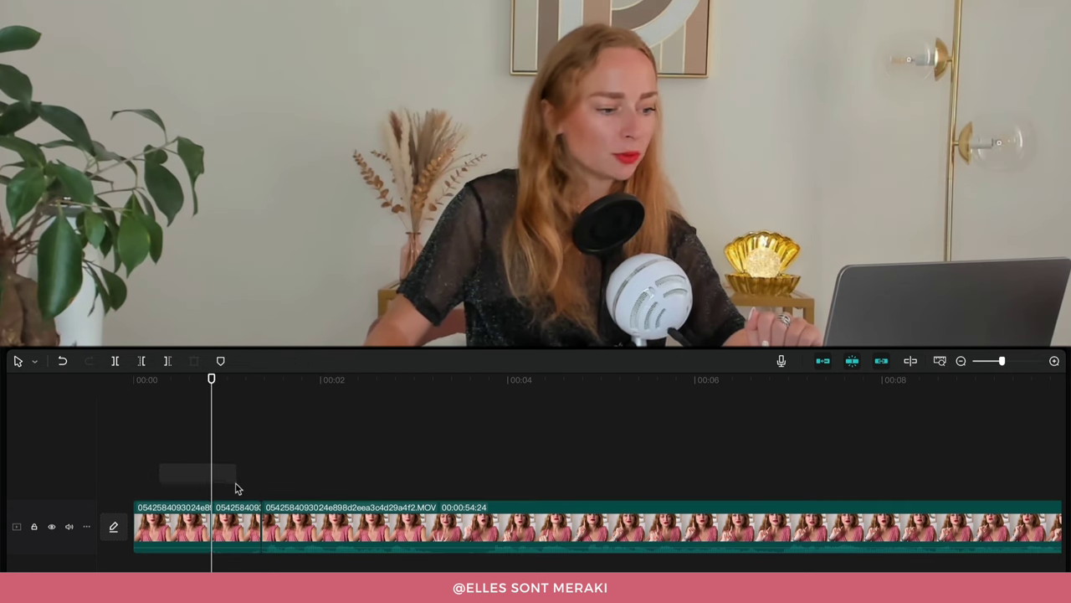
{"action": "left_click", "coordinate": [241, 514]}
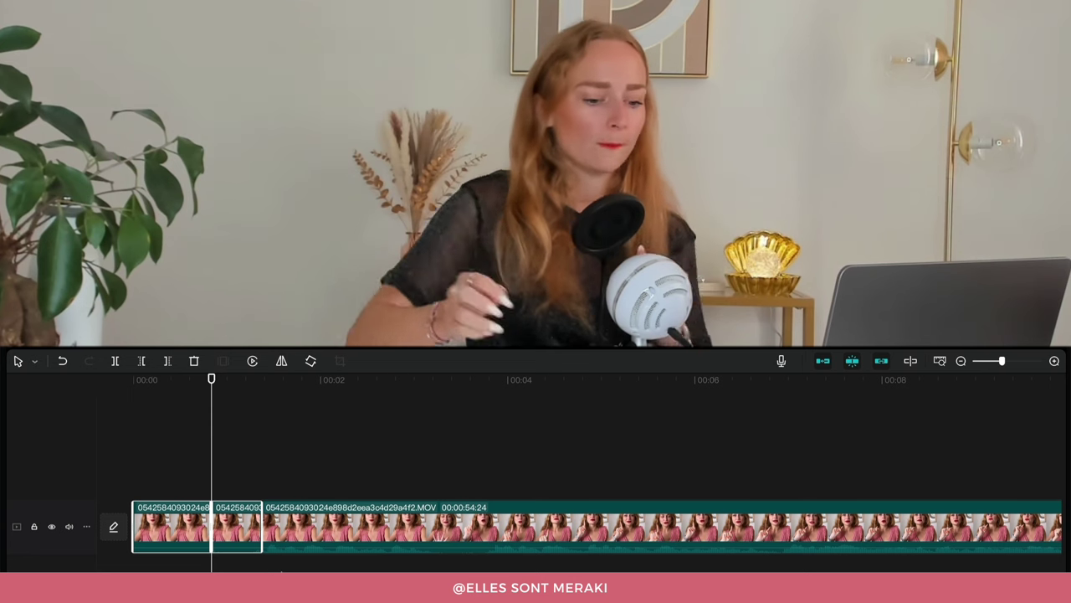
{"action": "key", "text": "Delete"}
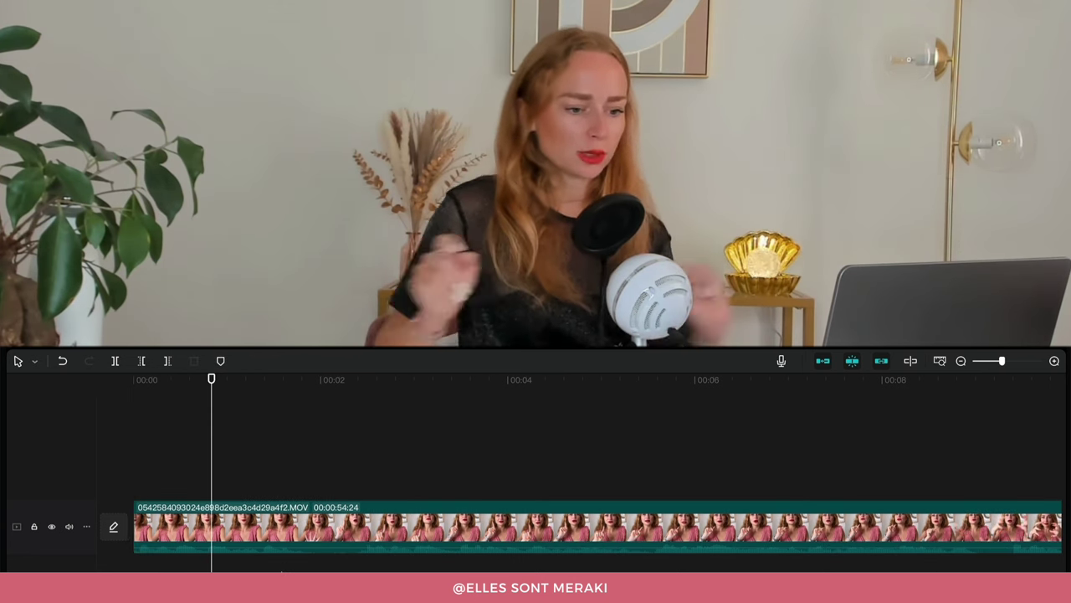
Step: Trim the end of the clip back to 00:00:53:23
{"action": "scroll", "coordinate": [307, 553], "scroll_direction": "right", "scroll_amount": 10}
{"action": "scroll", "coordinate": [306, 555], "scroll_direction": "right", "scroll_amount": 20}
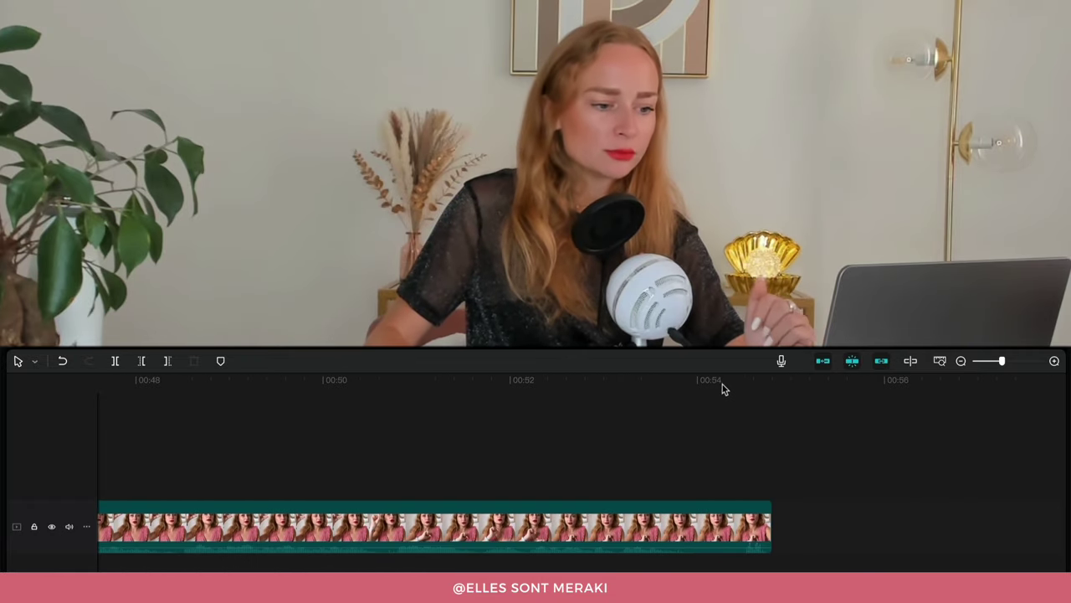
{"action": "left_click_drag", "start_coordinate": [722, 388], "coordinate": [677, 410]}
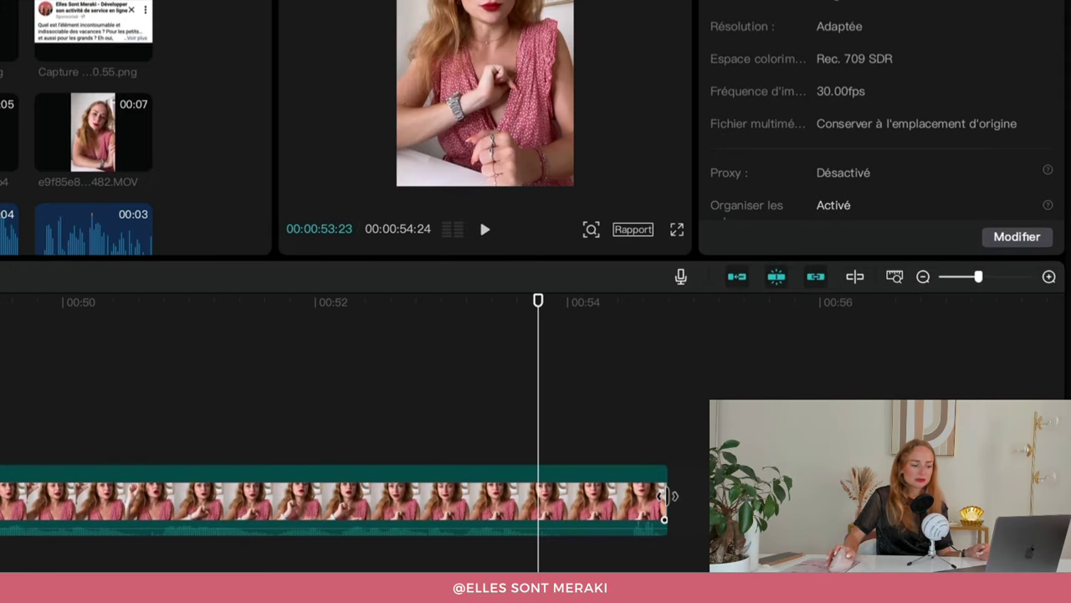
{"action": "left_click_drag", "start_coordinate": [669, 495], "coordinate": [541, 525]}
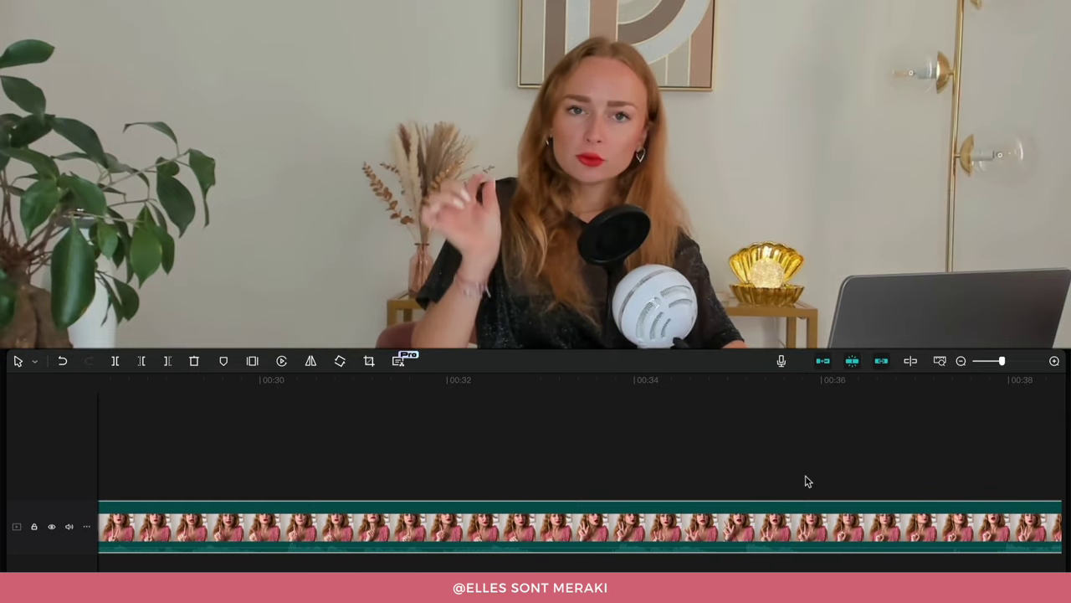
Step: Play back the opening of the trimmed clip from about half a second in
{"action": "left_click_drag", "start_coordinate": [1007, 359], "coordinate": [989, 363]}
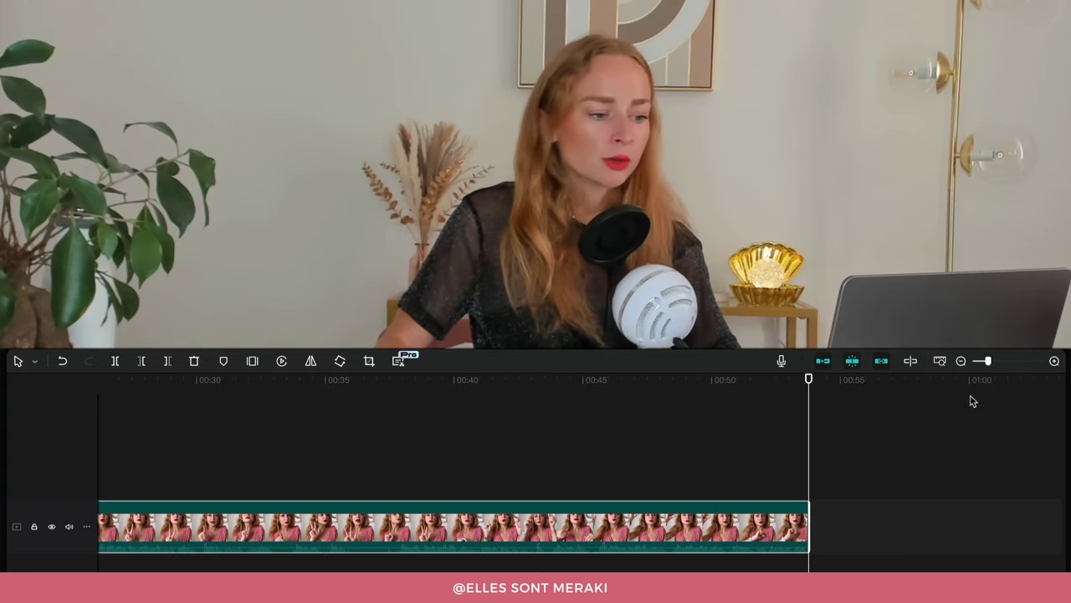
{"action": "scroll", "coordinate": [520, 508], "scroll_direction": "left", "scroll_amount": 10}
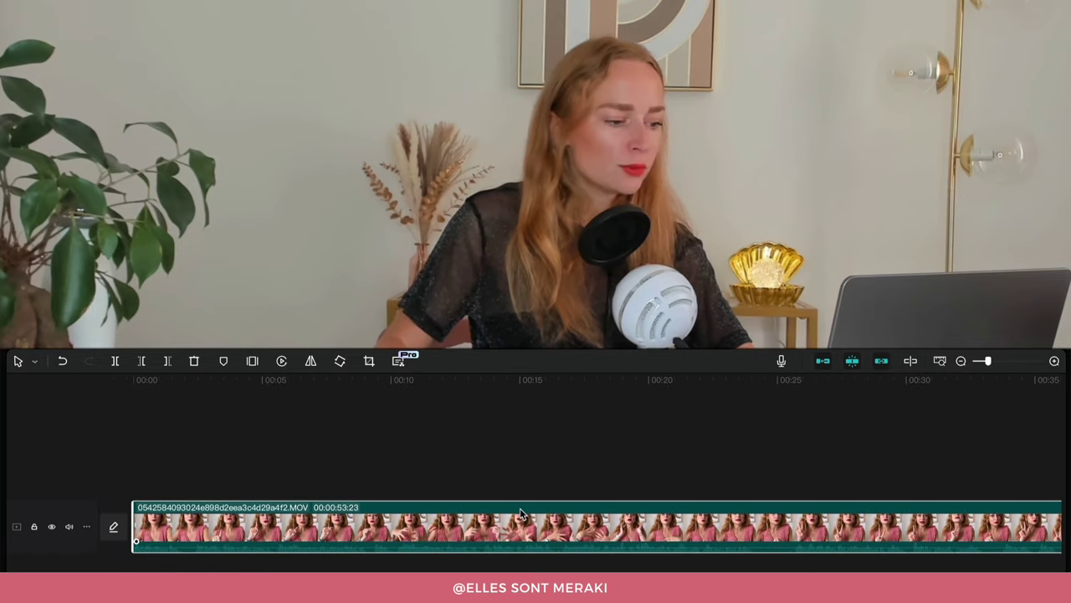
{"action": "left_click", "coordinate": [148, 381]}
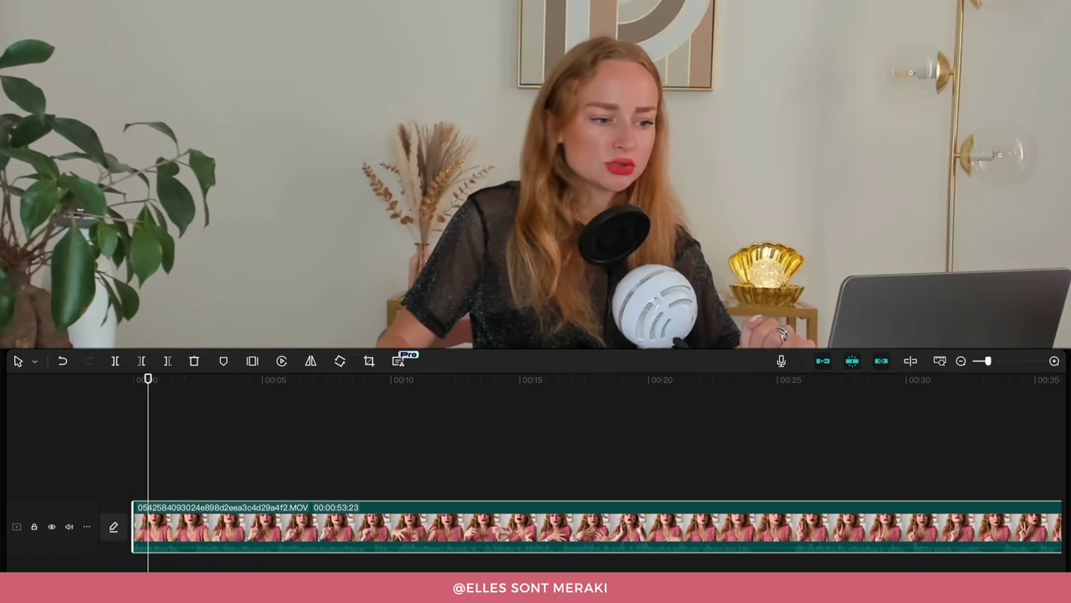
{"action": "key", "text": "space"}
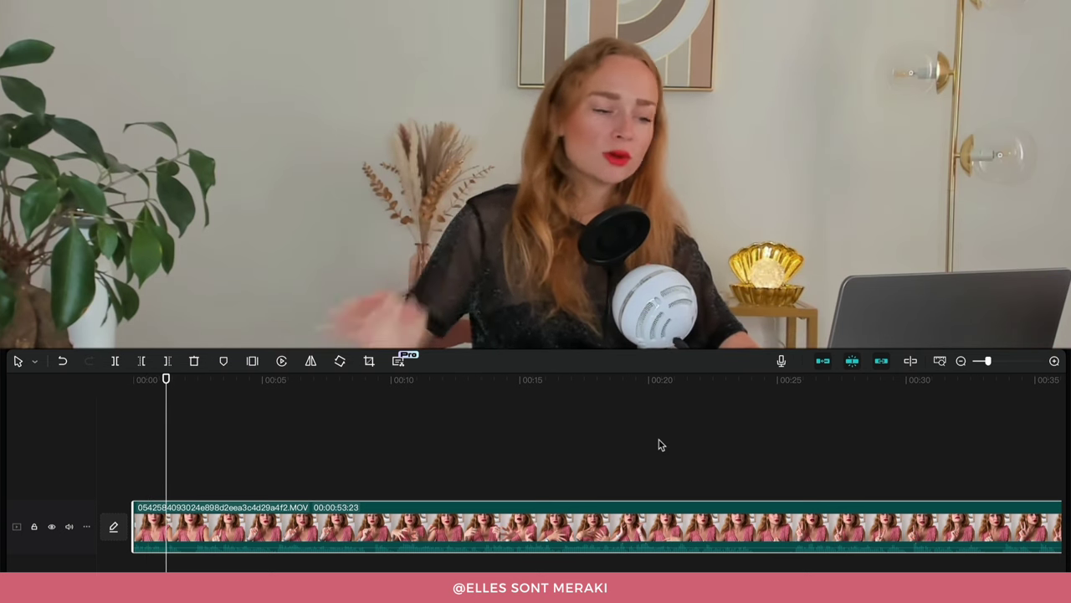
Step: Split the clip at 00:00:23:18 and at about 25.5 seconds, and delete the short passage between the cuts
{"action": "left_click_drag", "start_coordinate": [170, 378], "coordinate": [740, 466]}
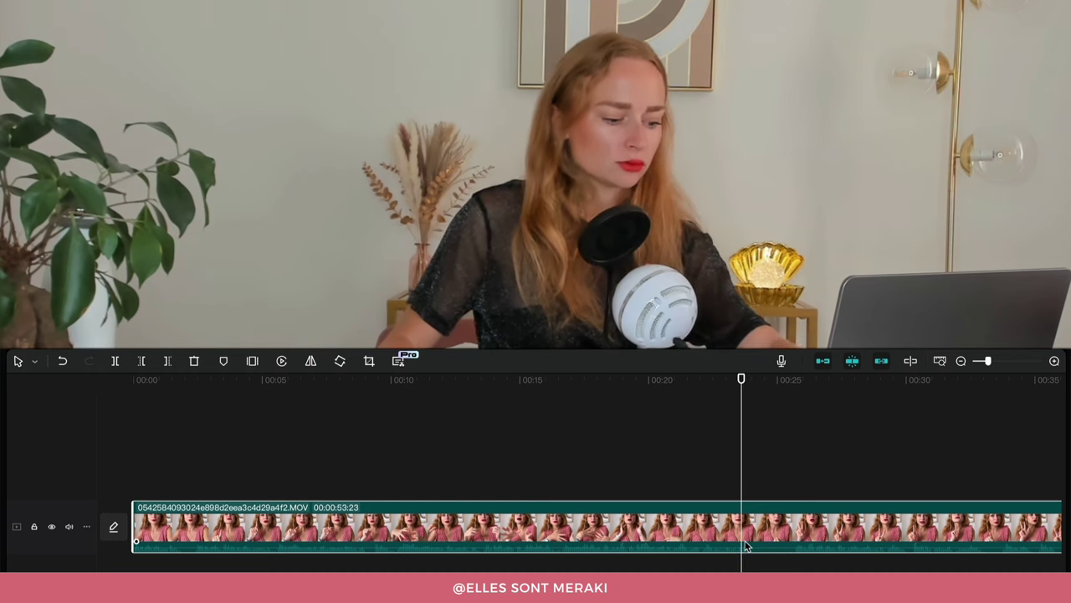
{"action": "key", "text": "ctrl+b"}
{"action": "left_click_drag", "start_coordinate": [742, 382], "coordinate": [790, 395]}
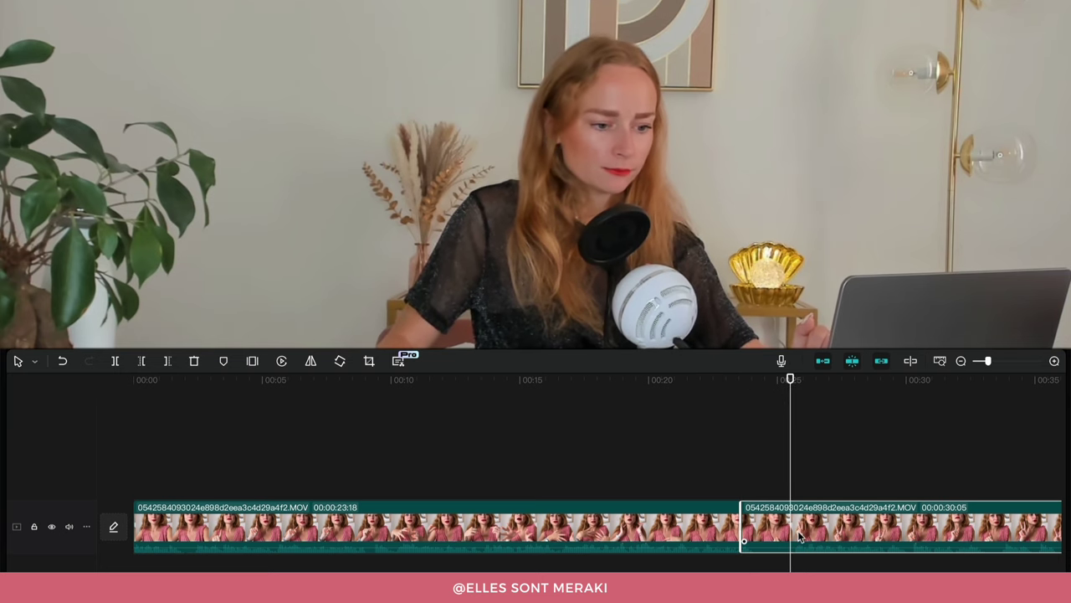
{"action": "key", "text": "ctrl+b"}
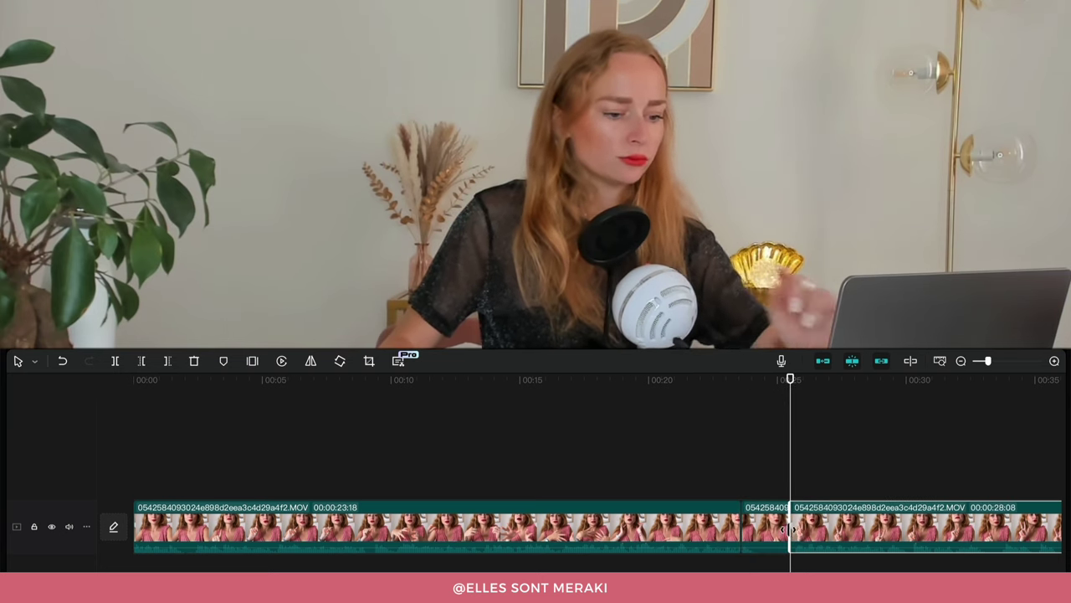
{"action": "left_click", "coordinate": [767, 534]}
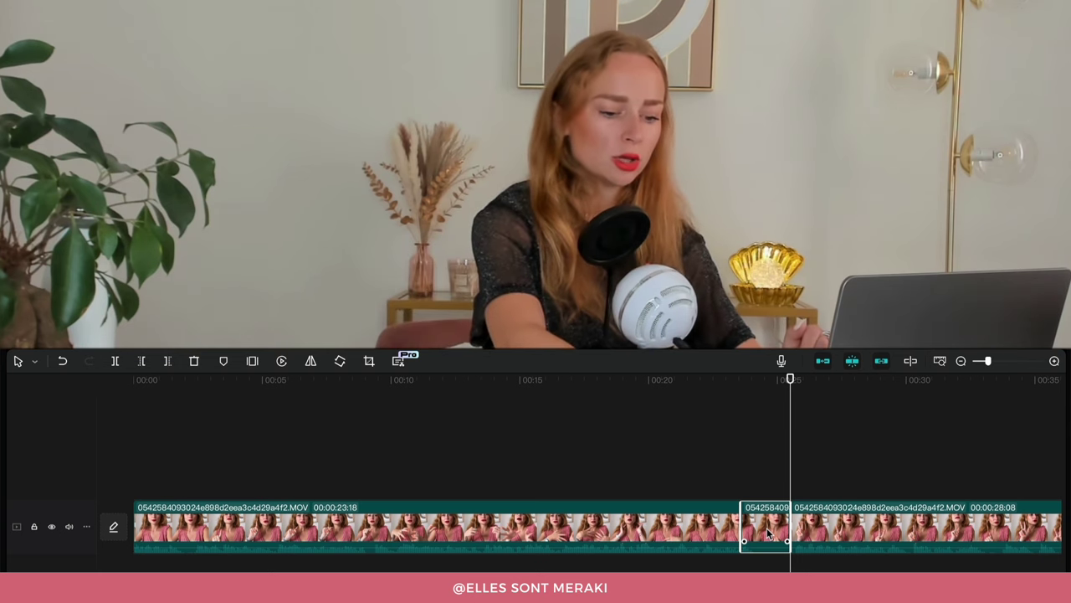
{"action": "key", "text": "Delete"}
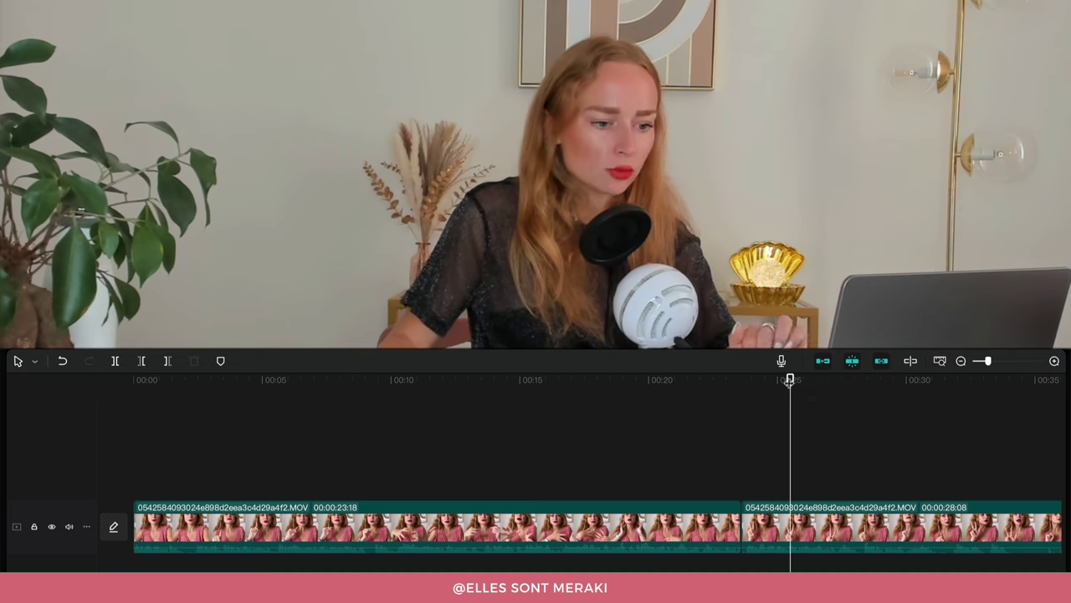
Step: Cut out the passage between about 30.8 and 32 seconds from the second clip
{"action": "left_click_drag", "start_coordinate": [790, 381], "coordinate": [929, 397]}
{"action": "left_click", "coordinate": [931, 513]}
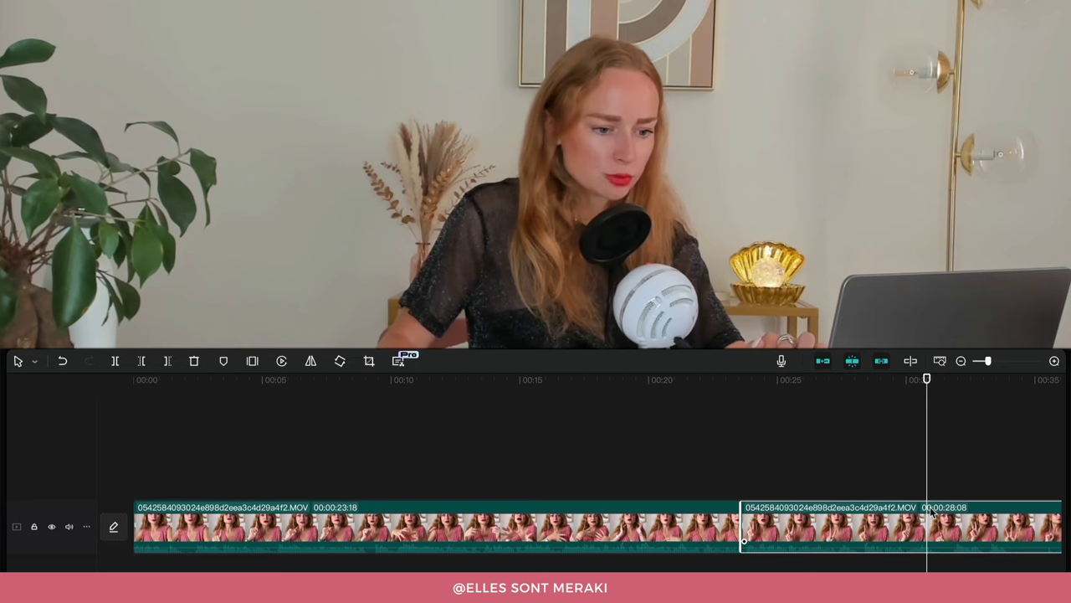
{"action": "key", "text": "ctrl+b"}
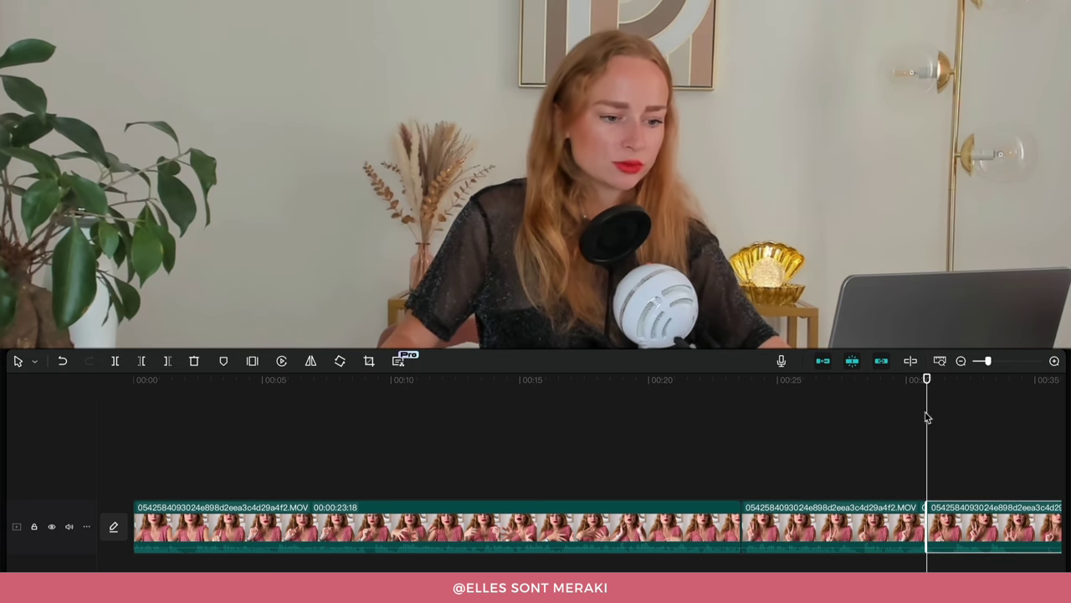
{"action": "left_click_drag", "start_coordinate": [927, 378], "coordinate": [958, 384]}
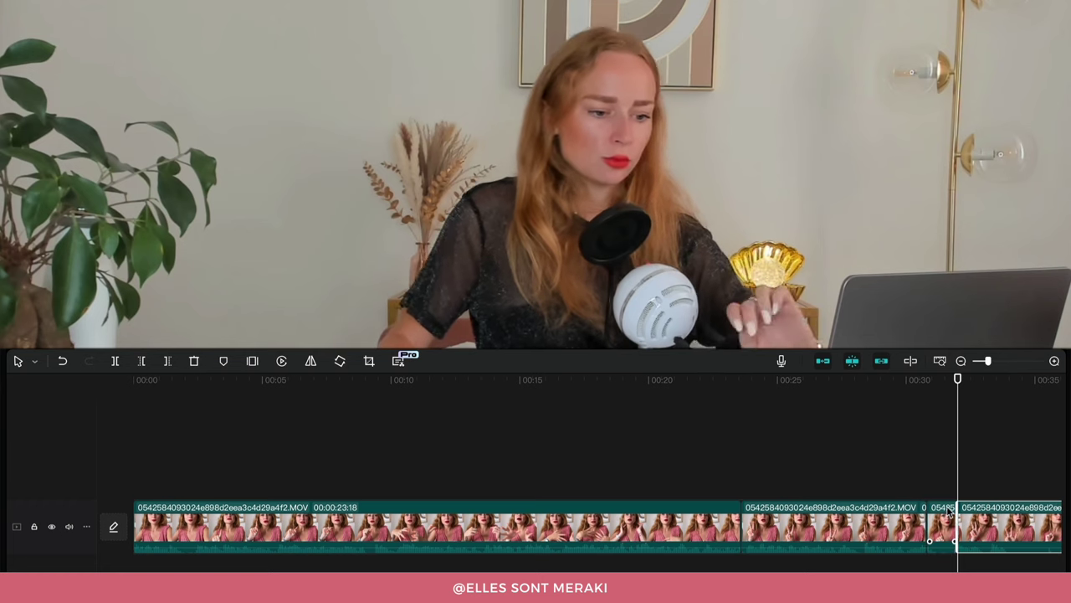
{"action": "key", "text": "ctrl+b"}
{"action": "key", "text": "Delete"}
Step: Split the last clip at about 33 and 34.6 seconds, and remove the piece in between
{"action": "scroll", "coordinate": [944, 512], "scroll_direction": "right", "scroll_amount": 10}
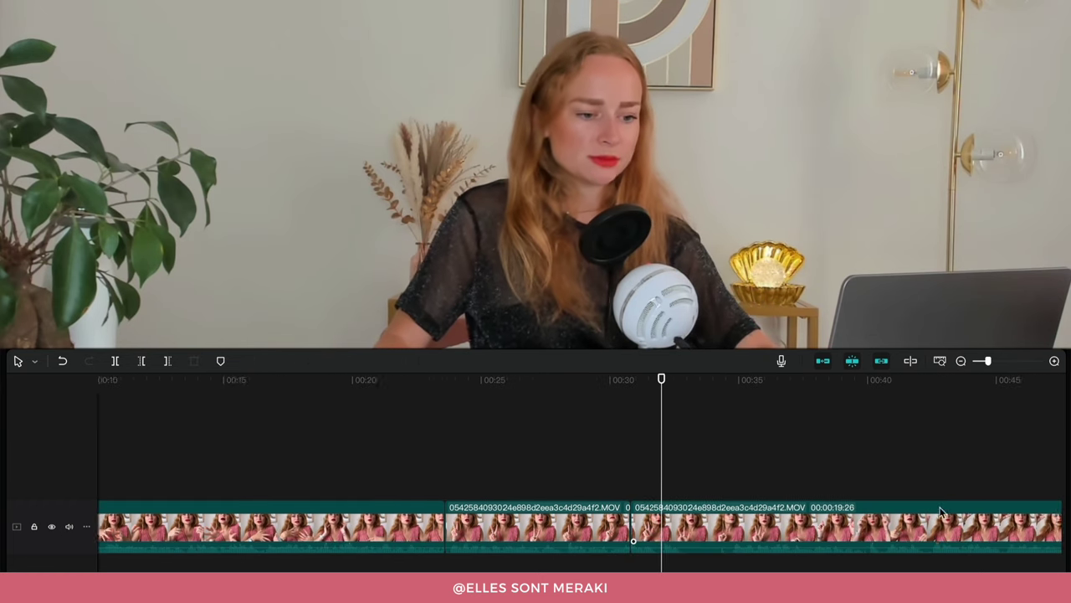
{"action": "left_click", "coordinate": [638, 450]}
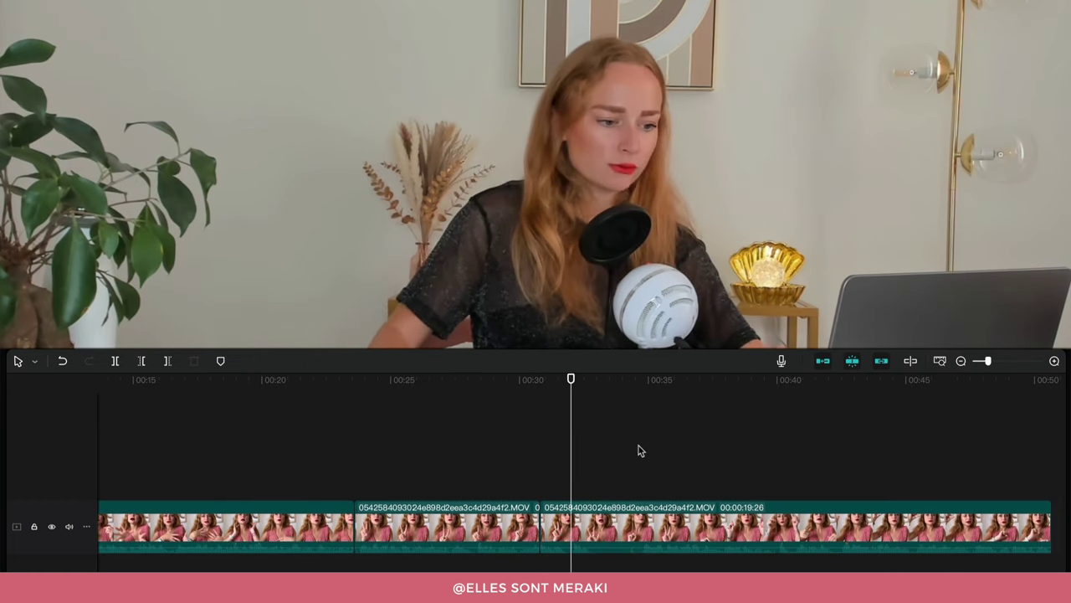
{"action": "left_click_drag", "start_coordinate": [589, 387], "coordinate": [638, 389]}
{"action": "left_click", "coordinate": [610, 527]}
{"action": "key", "text": "ctrl+b"}
{"action": "key", "text": "ctrl+b"}
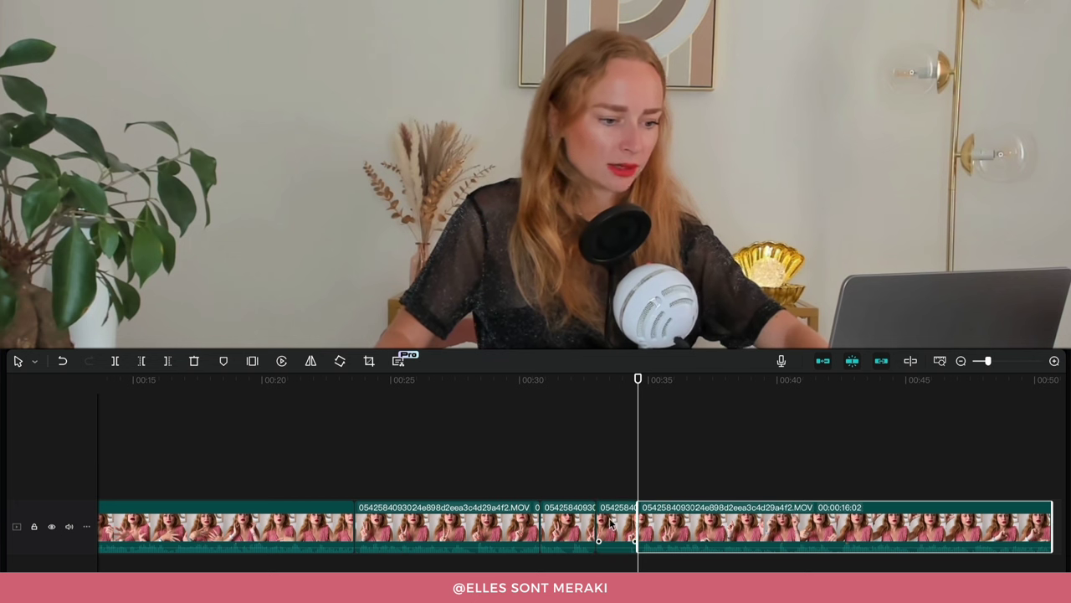
{"action": "left_click", "coordinate": [620, 521]}
{"action": "key", "text": "Delete"}
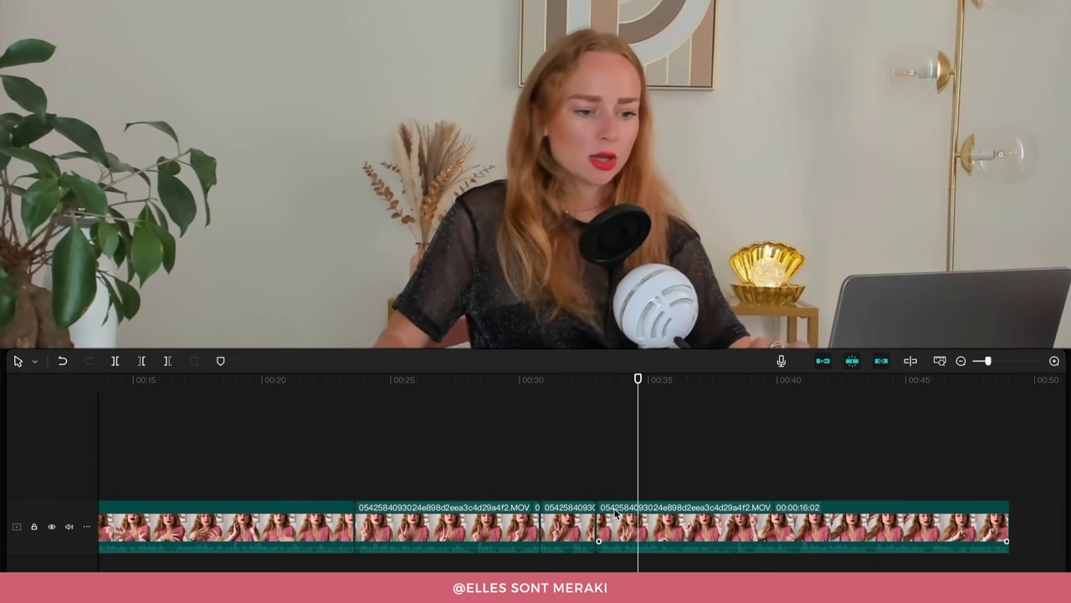
Step: Select all clips on the track and enable voice enhancement at intensity 75 together with noise reduction
{"action": "scroll", "coordinate": [615, 514], "scroll_direction": "left", "scroll_amount": 5}
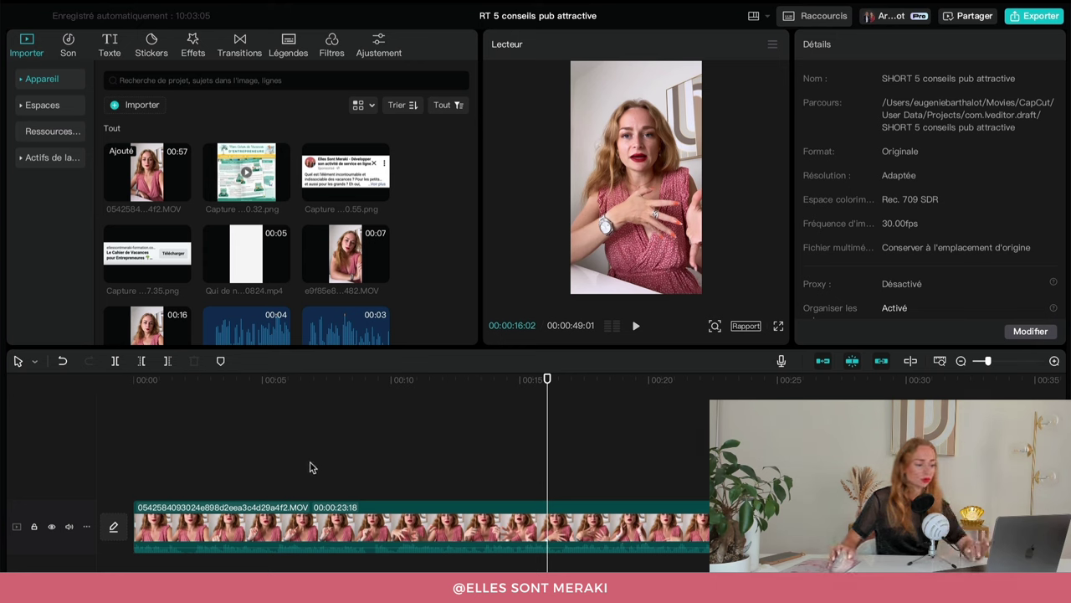
{"action": "left_click", "coordinate": [504, 527]}
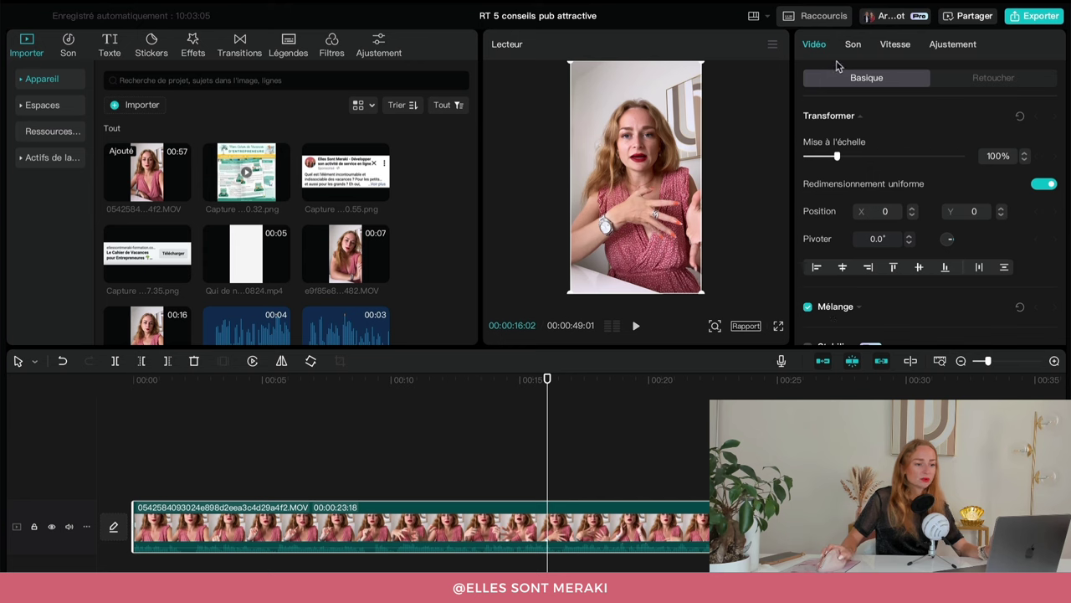
{"action": "left_click", "coordinate": [854, 47]}
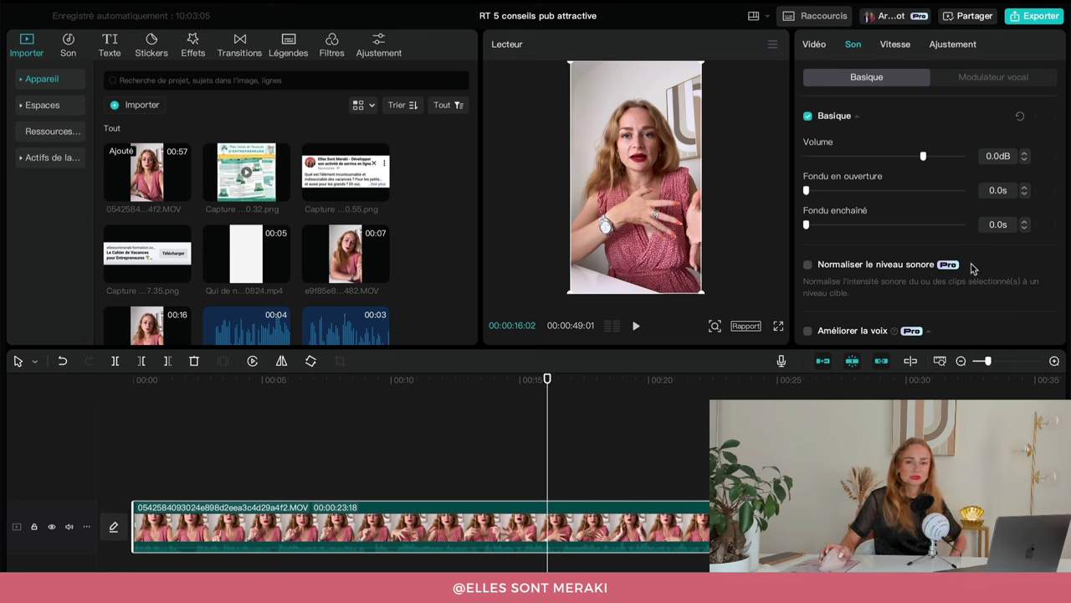
{"action": "scroll", "coordinate": [971, 269], "scroll_direction": "down", "scroll_amount": 5}
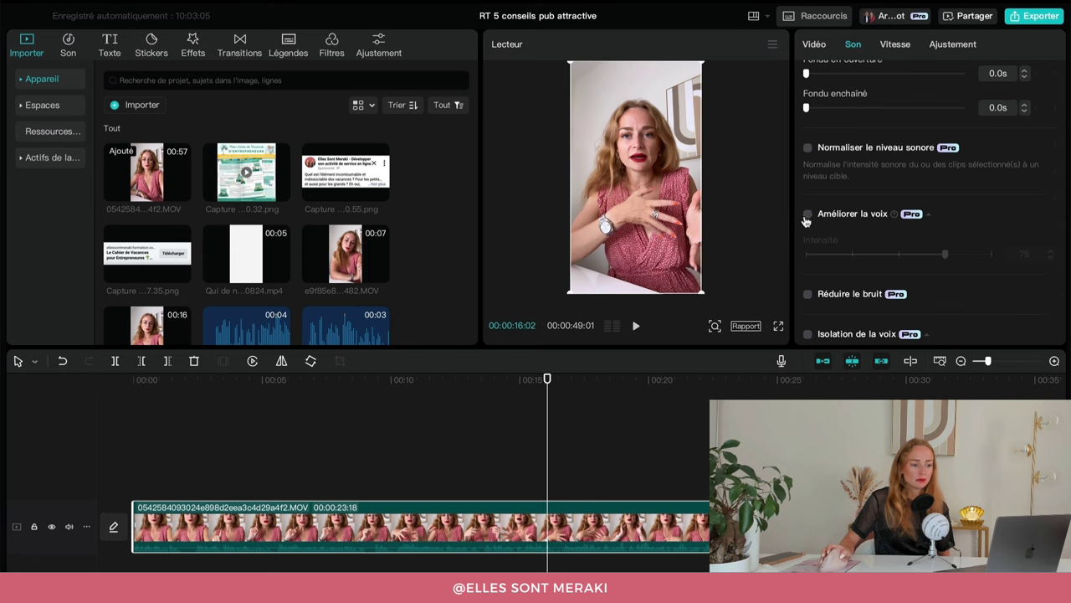
{"action": "left_click", "coordinate": [807, 216]}
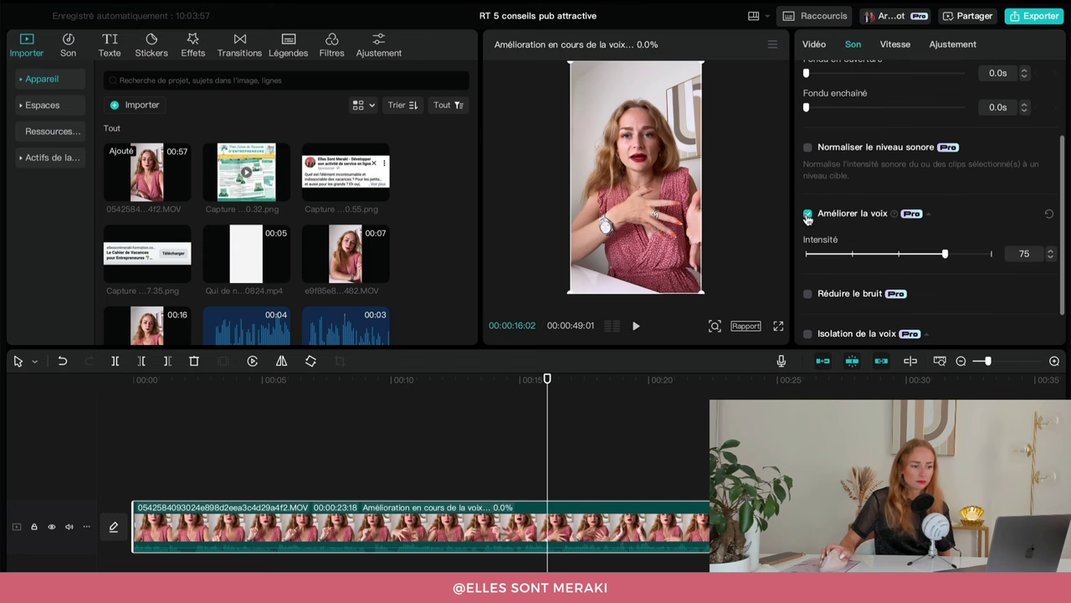
{"action": "left_click", "coordinate": [807, 295]}
{"action": "scroll", "coordinate": [808, 301], "scroll_direction": "down", "scroll_amount": 2}
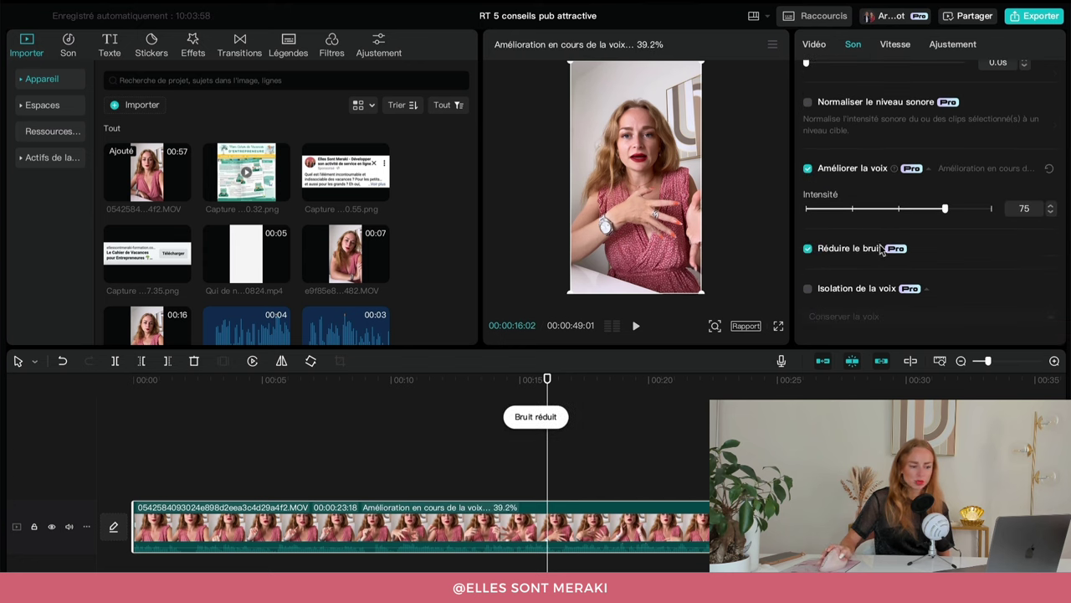
Step: Examine the selected clips' volume setting, scale and position controls, and image-enhancement options
{"action": "scroll", "coordinate": [880, 249], "scroll_direction": "up", "scroll_amount": 7}
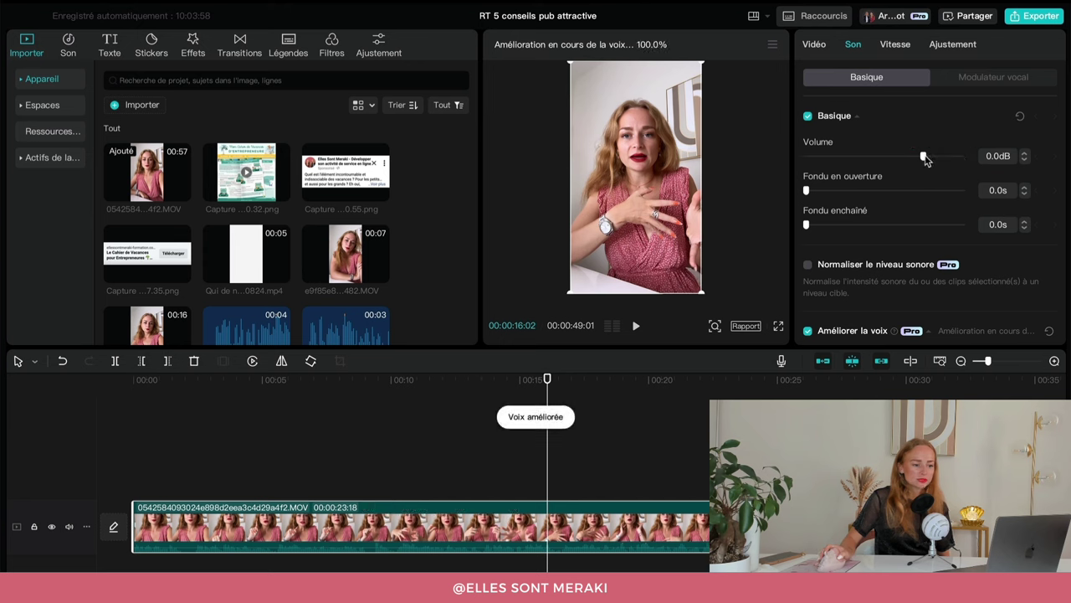
{"action": "mouse_move", "coordinate": [925, 159]}
{"action": "left_mouse_down"}
{"action": "mouse_move", "coordinate": [951, 159]}
{"action": "mouse_move", "coordinate": [905, 159]}
{"action": "mouse_move", "coordinate": [918, 166]}
{"action": "left_mouse_up"}
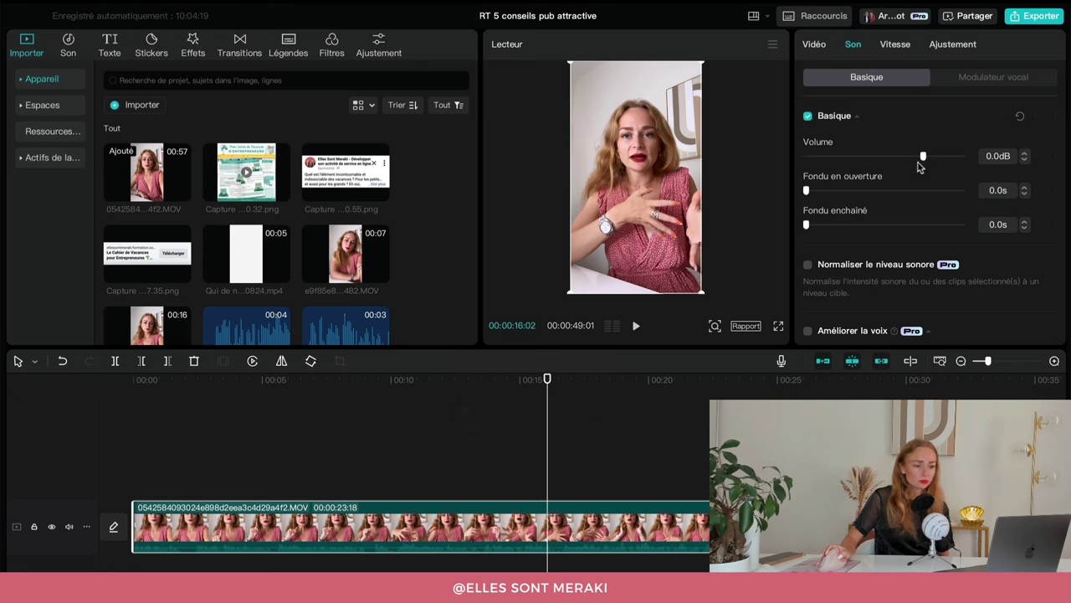
{"action": "left_click", "coordinate": [817, 47]}
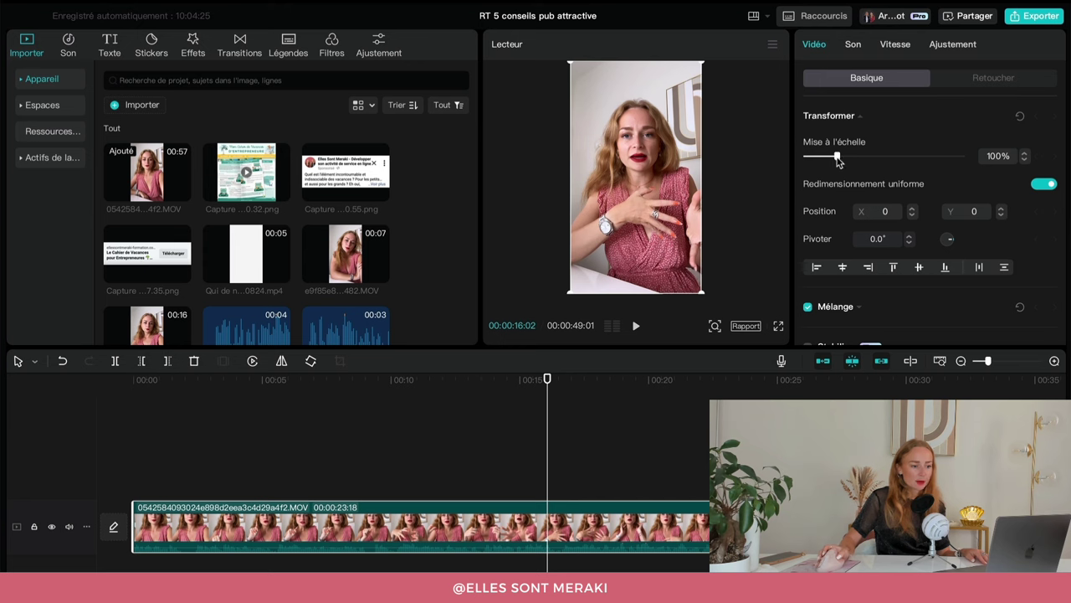
{"action": "mouse_move", "coordinate": [837, 159]}
{"action": "left_mouse_down"}
{"action": "mouse_move", "coordinate": [849, 161]}
{"action": "mouse_move", "coordinate": [838, 161]}
{"action": "left_mouse_up"}
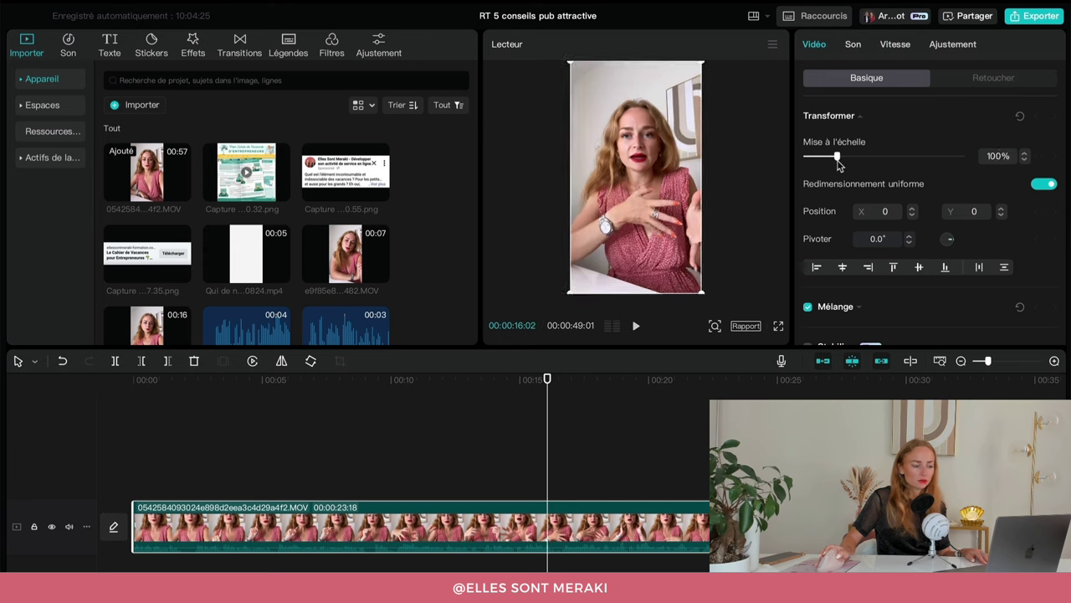
{"action": "scroll", "coordinate": [867, 211], "scroll_direction": "down", "scroll_amount": 2}
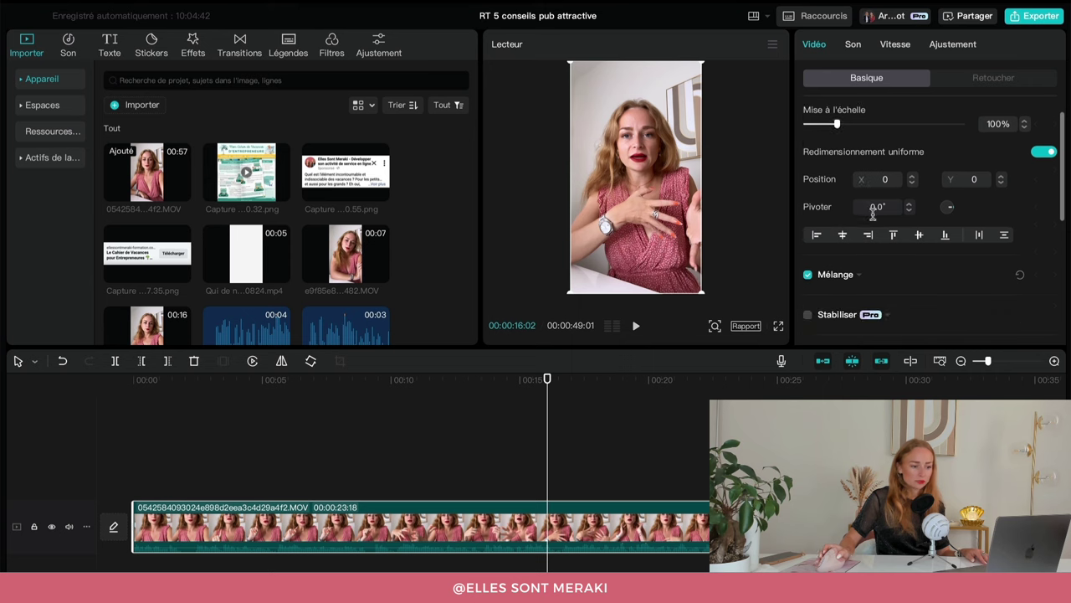
{"action": "scroll", "coordinate": [873, 219], "scroll_direction": "down", "scroll_amount": 2}
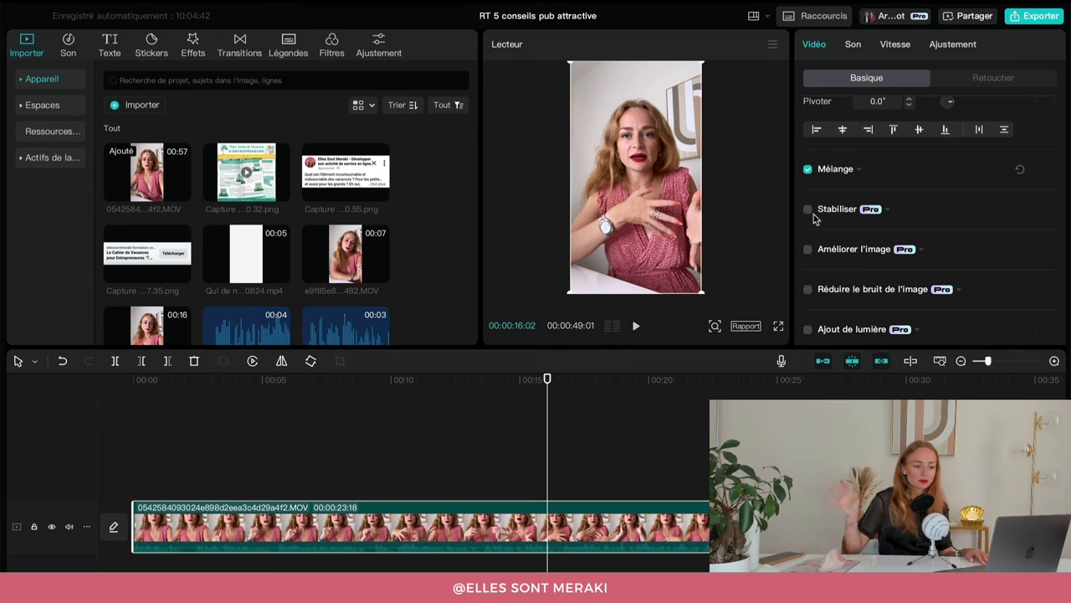
{"action": "scroll", "coordinate": [817, 218], "scroll_direction": "down", "scroll_amount": 5}
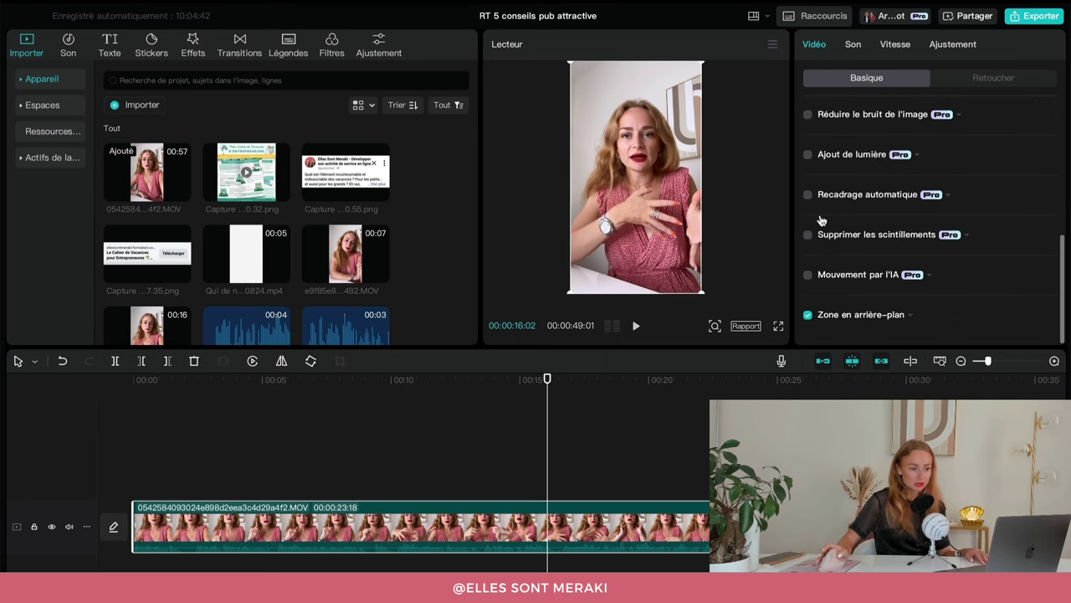
{"action": "scroll", "coordinate": [821, 220], "scroll_direction": "up", "scroll_amount": 10}
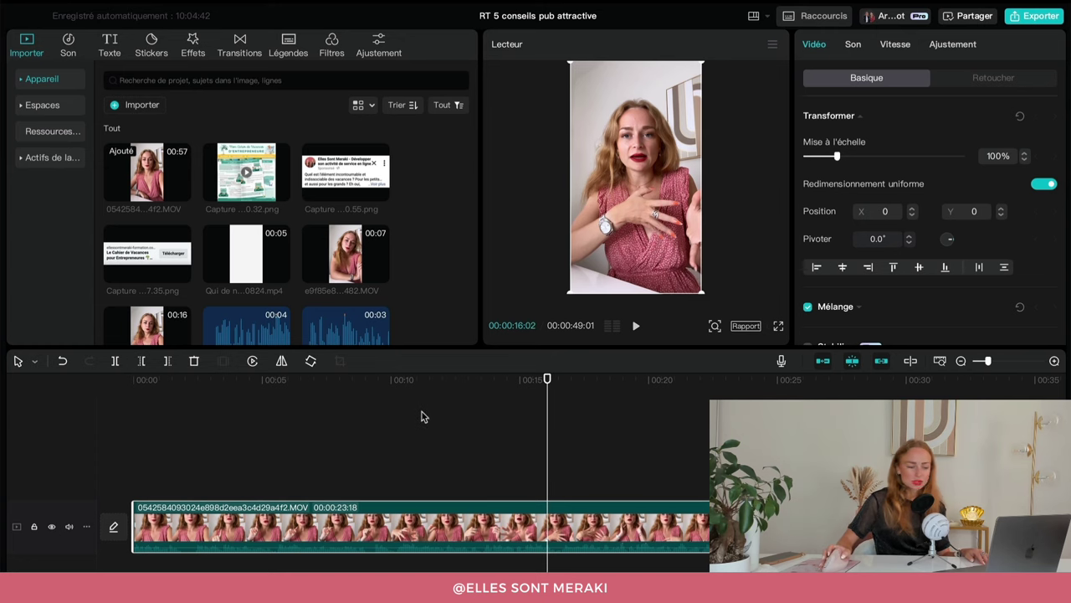
Step: Deselect the clips and split the first clip at 00:00:03:28 and at 00:00:07:03
{"action": "left_click", "coordinate": [422, 421]}
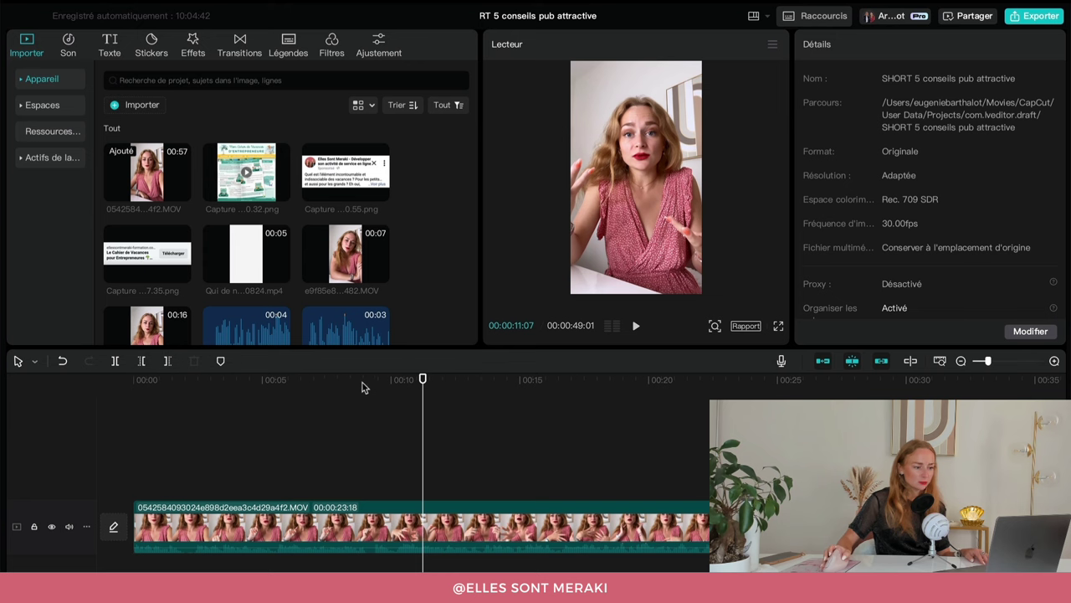
{"action": "left_click_drag", "start_coordinate": [362, 386], "coordinate": [234, 405]}
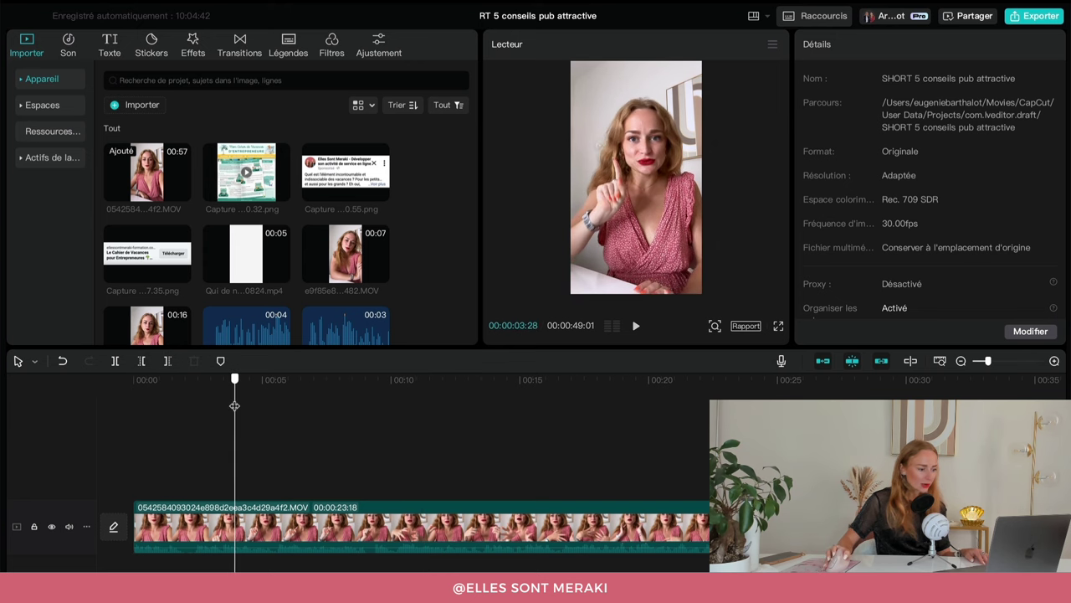
{"action": "left_click", "coordinate": [237, 544]}
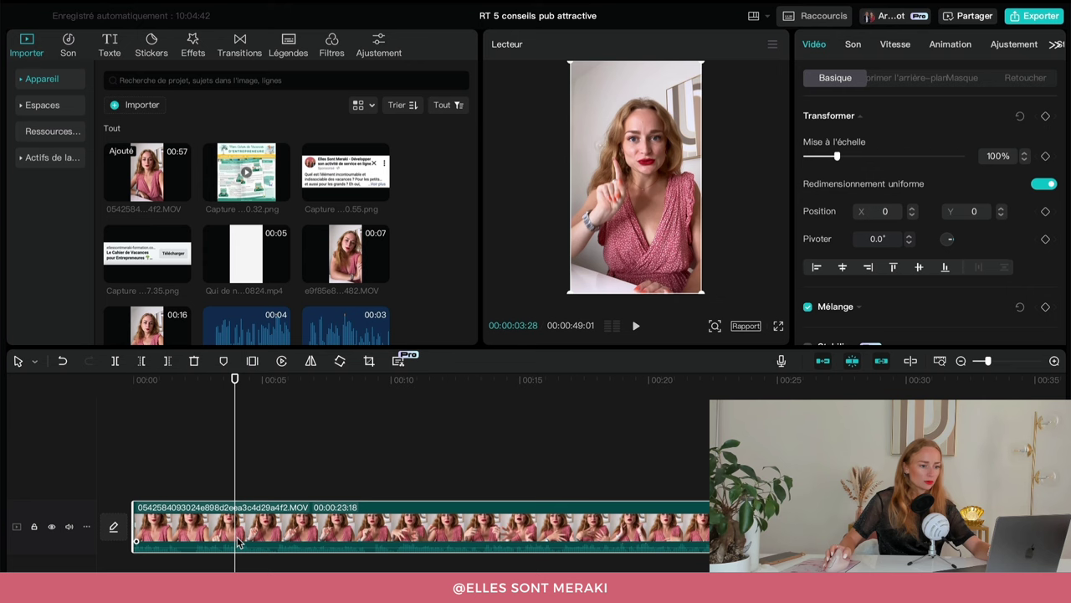
{"action": "key", "text": "ctrl+b"}
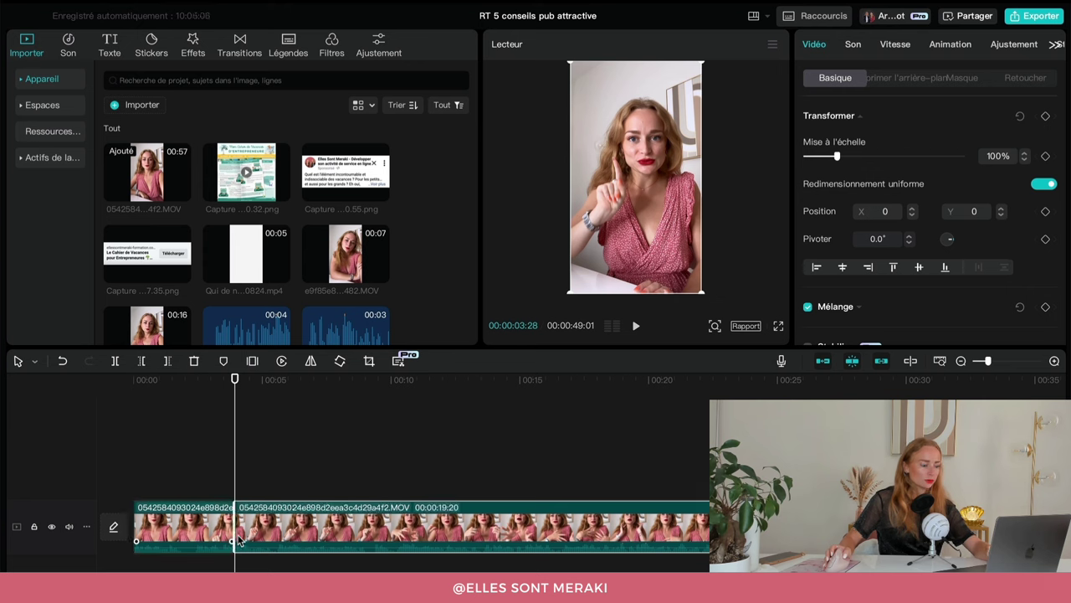
{"action": "left_click", "coordinate": [311, 381]}
{"action": "left_click", "coordinate": [315, 381]}
{"action": "key", "text": "ctrl+b"}
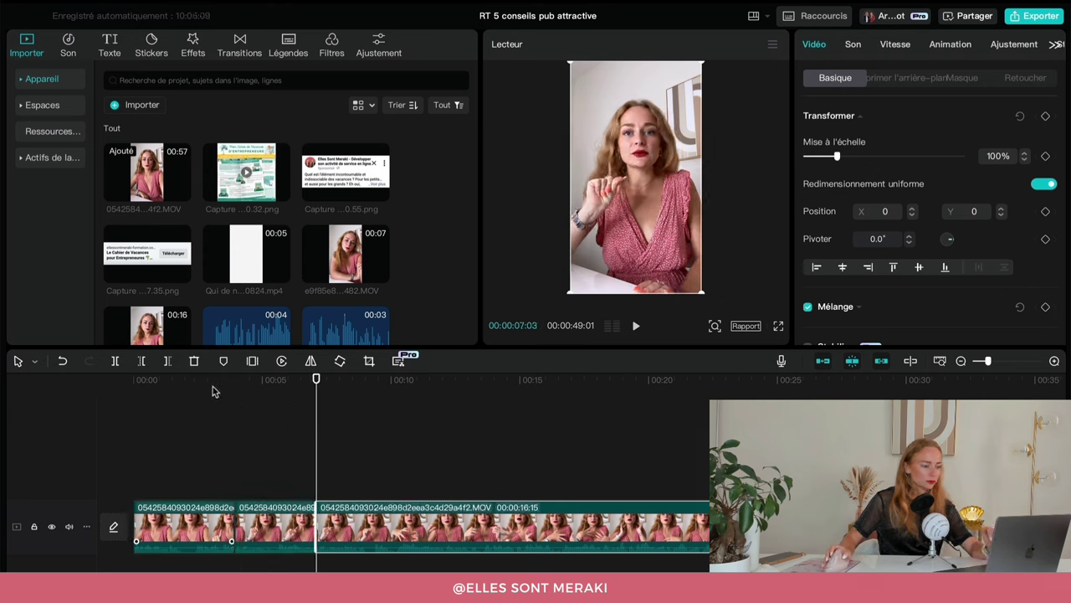
Step: Enlarge the piece between 00:00:03:28 and 00:00:07:03 to a scale of 134%
{"action": "left_click_drag", "start_coordinate": [221, 381], "coordinate": [235, 381]}
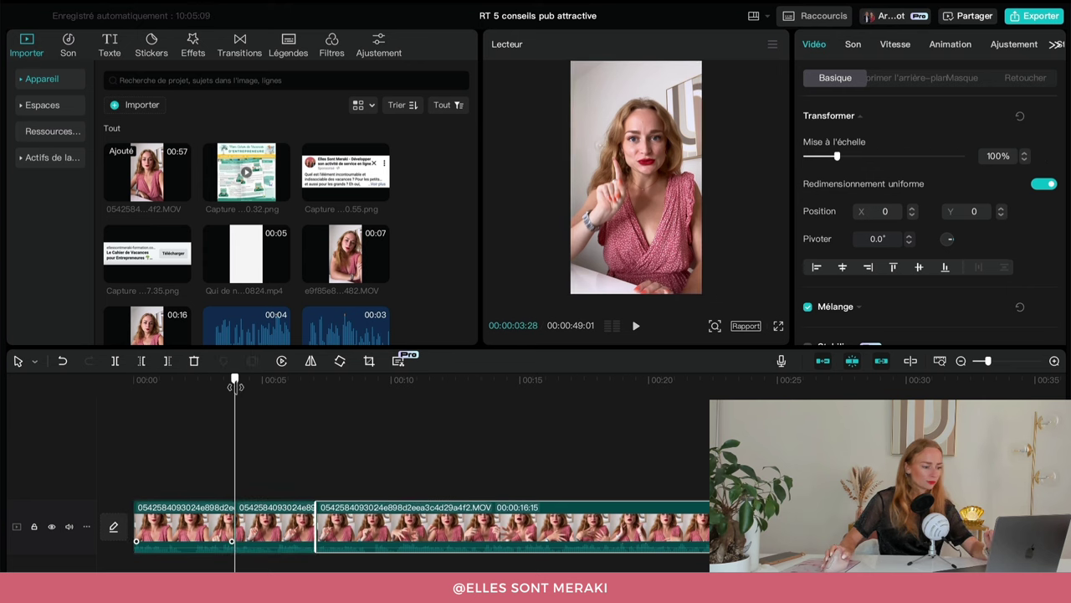
{"action": "left_click", "coordinate": [281, 536]}
{"action": "left_click", "coordinate": [281, 380]}
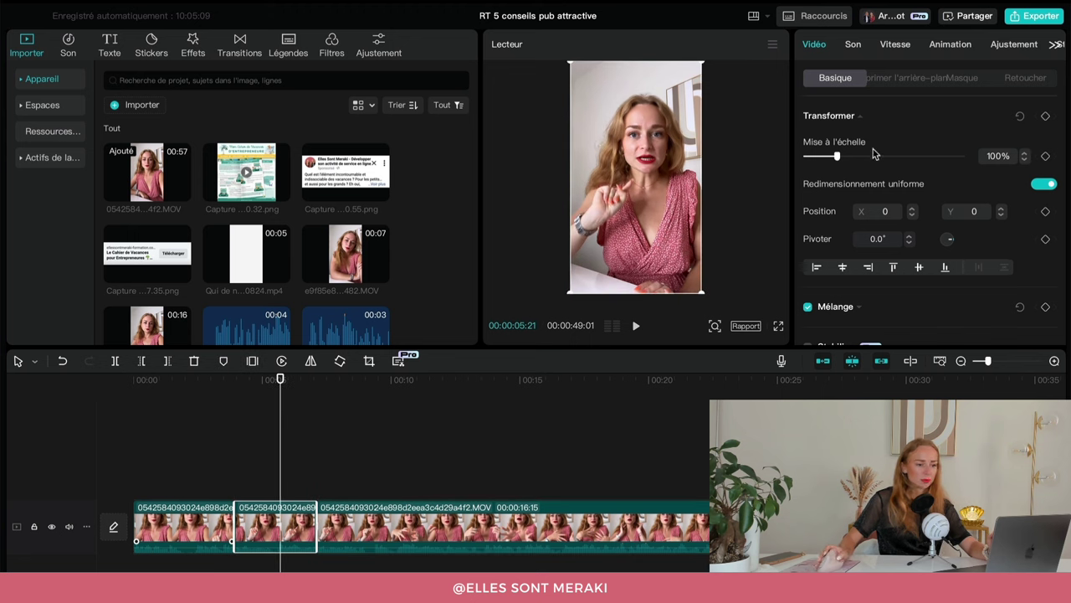
{"action": "left_click_drag", "start_coordinate": [872, 156], "coordinate": [847, 156]}
Step: Play the video from 00:00:02:26 to past 00:00:08 to review the zoomed-in segment
{"action": "left_click", "coordinate": [208, 383]}
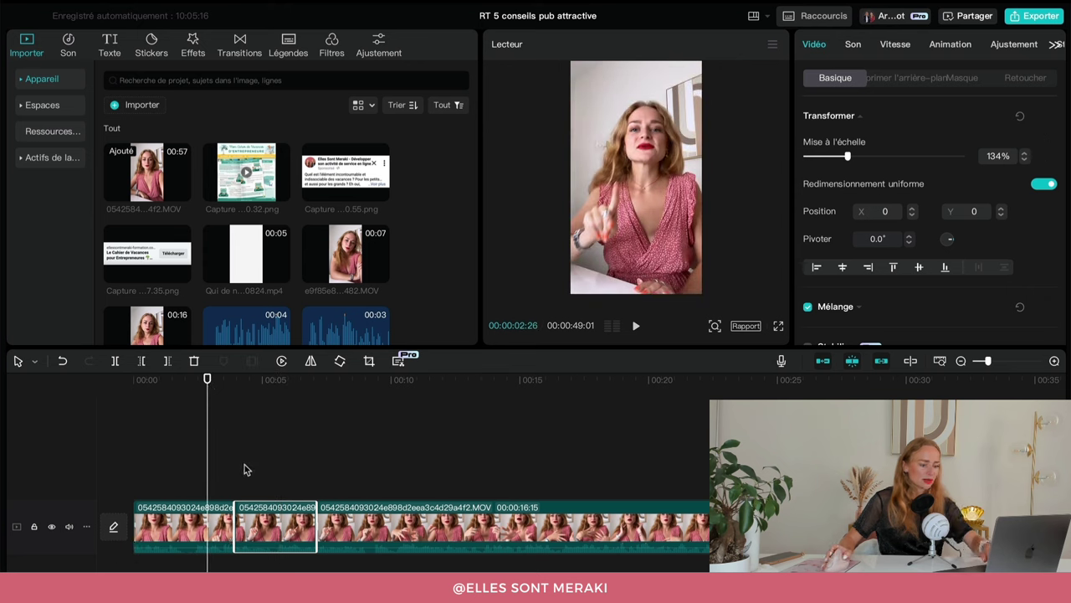
{"action": "key", "text": "XF86AudioMute"}
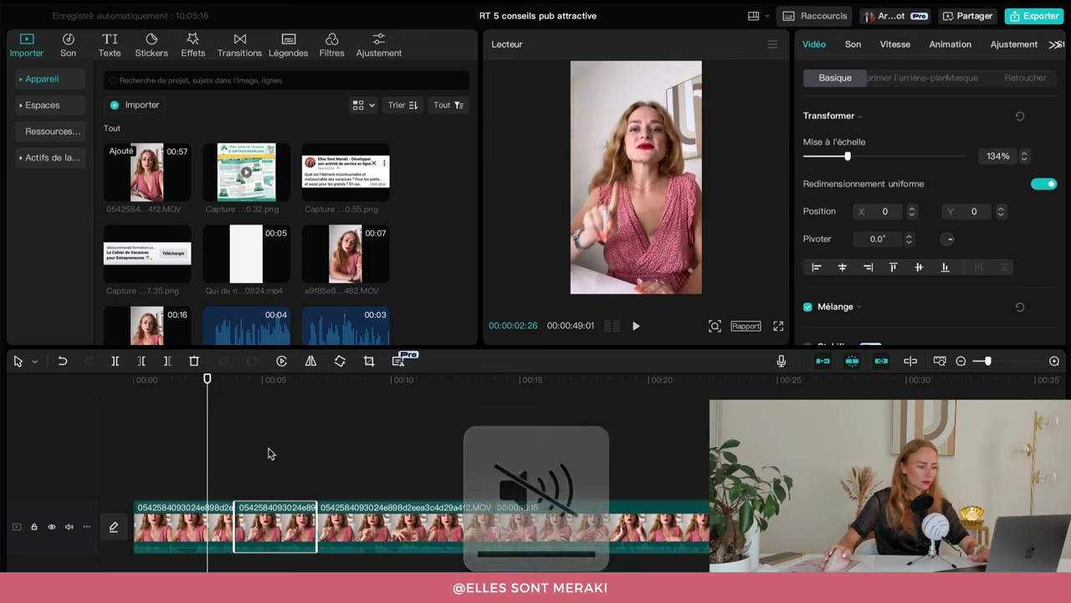
{"action": "key", "text": "space"}
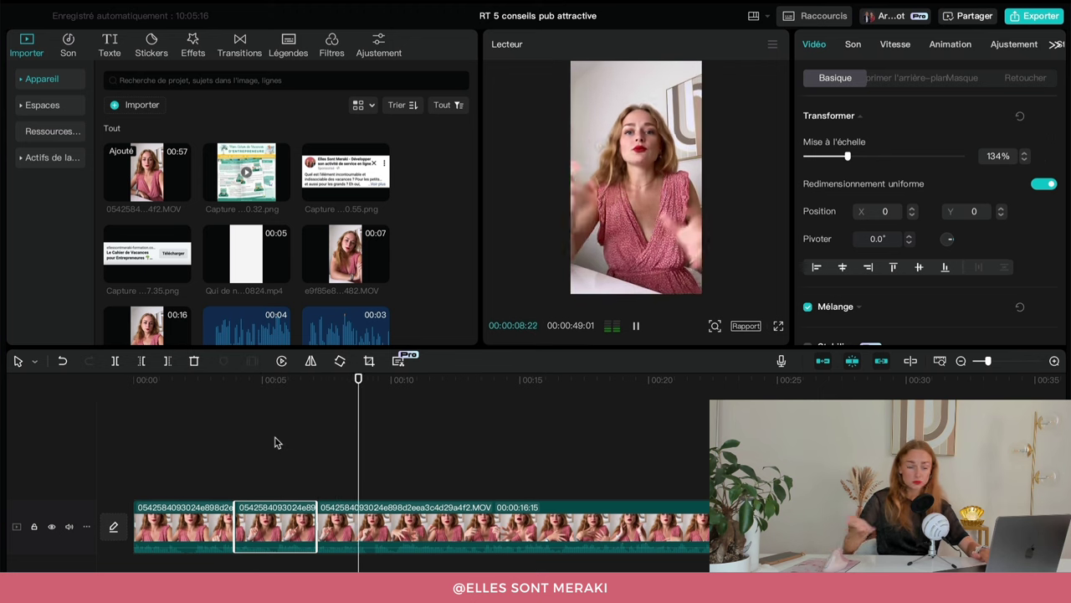
{"action": "key", "text": "space"}
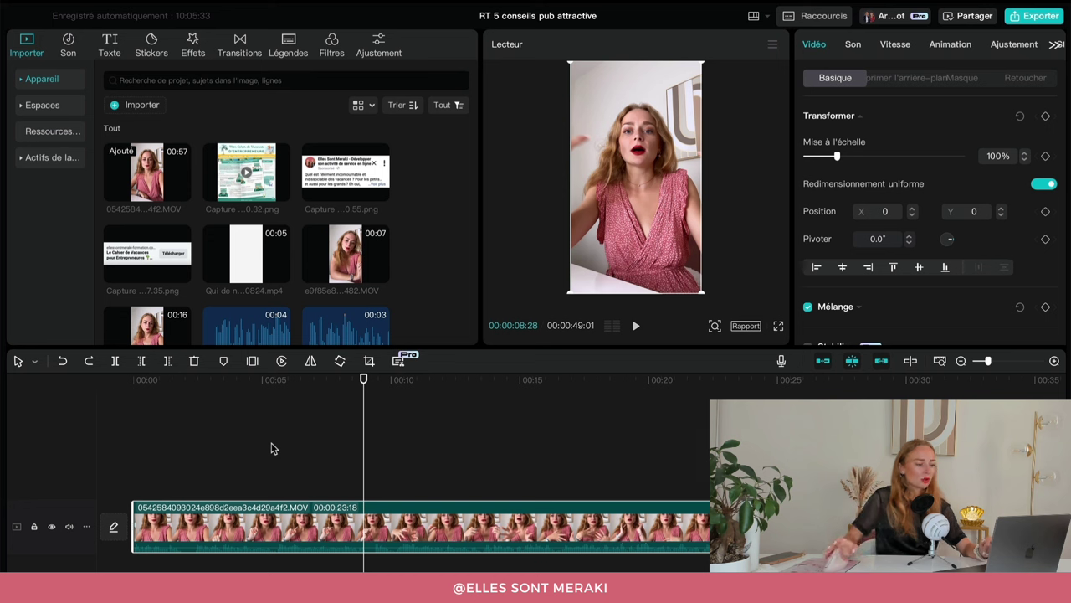
Step: Place the "Mon Cahier de Vacances d'Entrepreneure" screenshot on a track above the main video, starting at 00:00:04:29
{"action": "left_click_drag", "start_coordinate": [321, 385], "coordinate": [261, 409]}
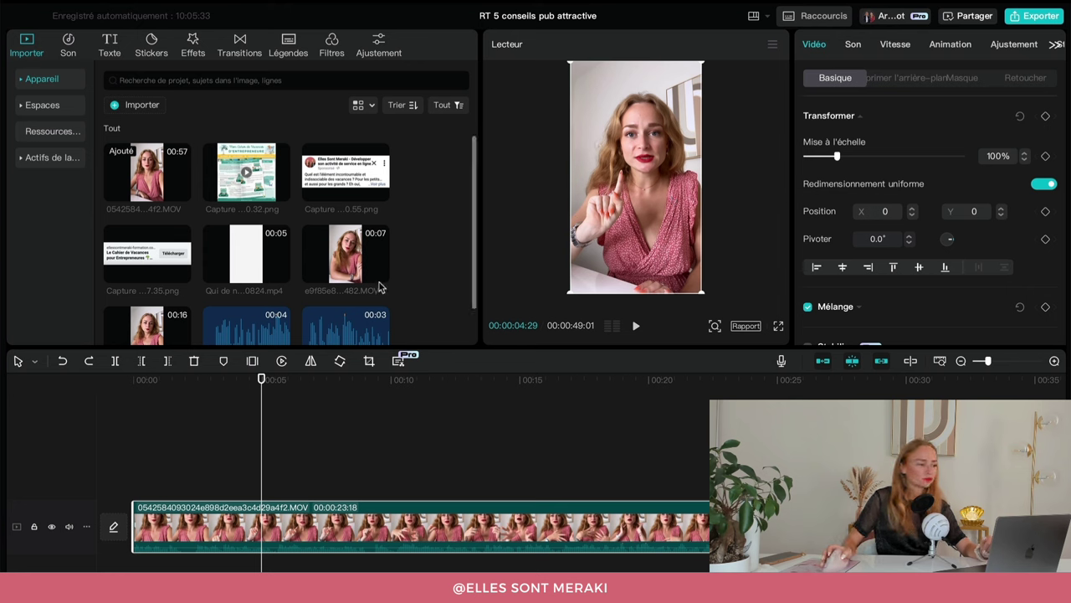
{"action": "mouse_move", "coordinate": [219, 159]}
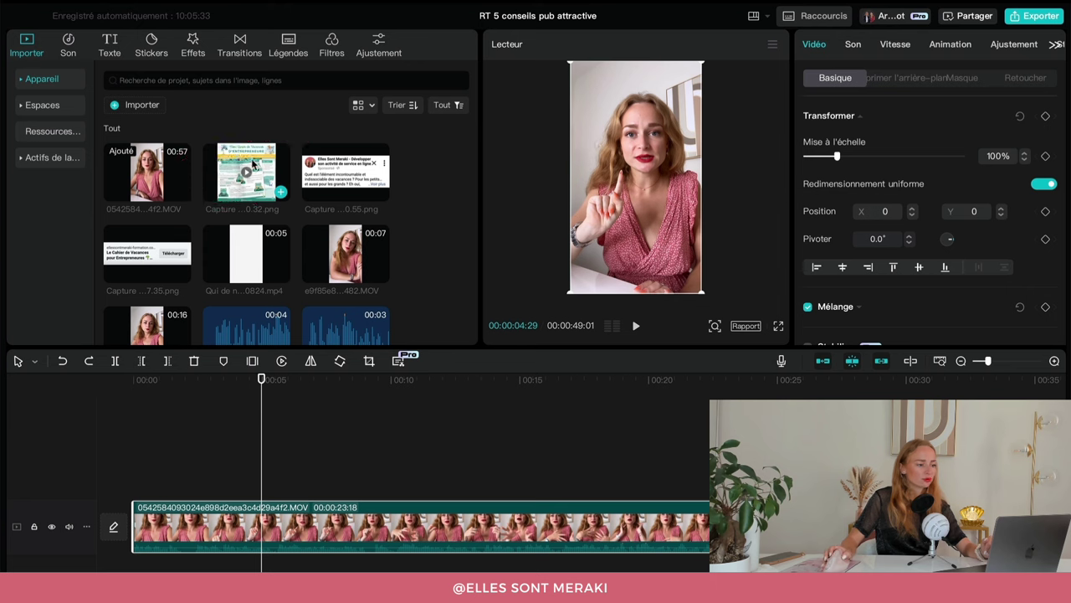
{"action": "left_click_drag", "start_coordinate": [253, 164], "coordinate": [266, 474]}
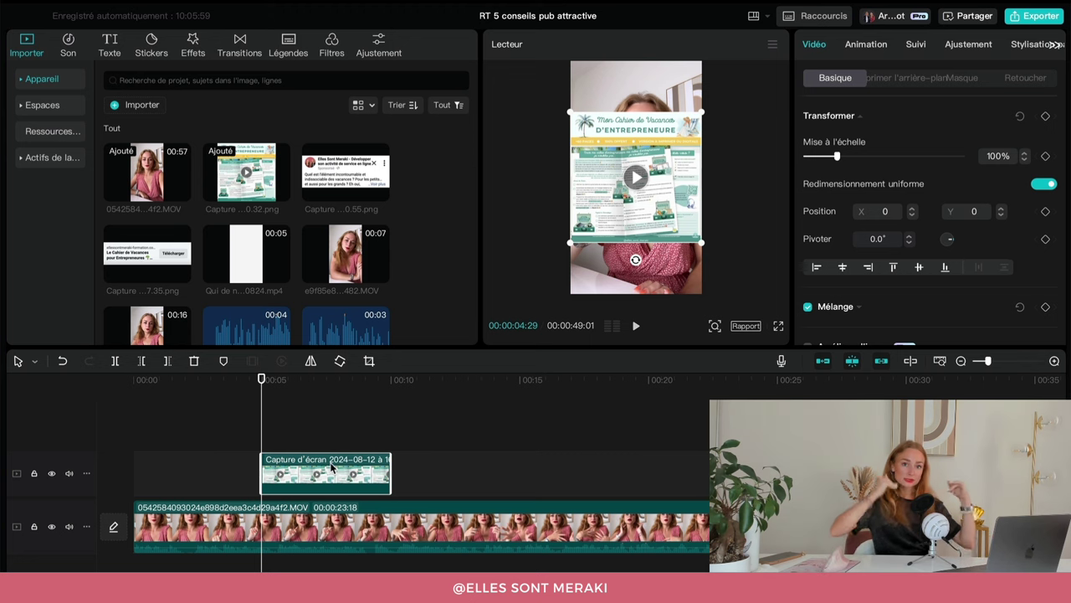
Step: Scale the screenshot overlay to 71%, position it at Y -1044, and trim its end to about 00:00:06:06
{"action": "left_click_drag", "start_coordinate": [332, 469], "coordinate": [304, 496]}
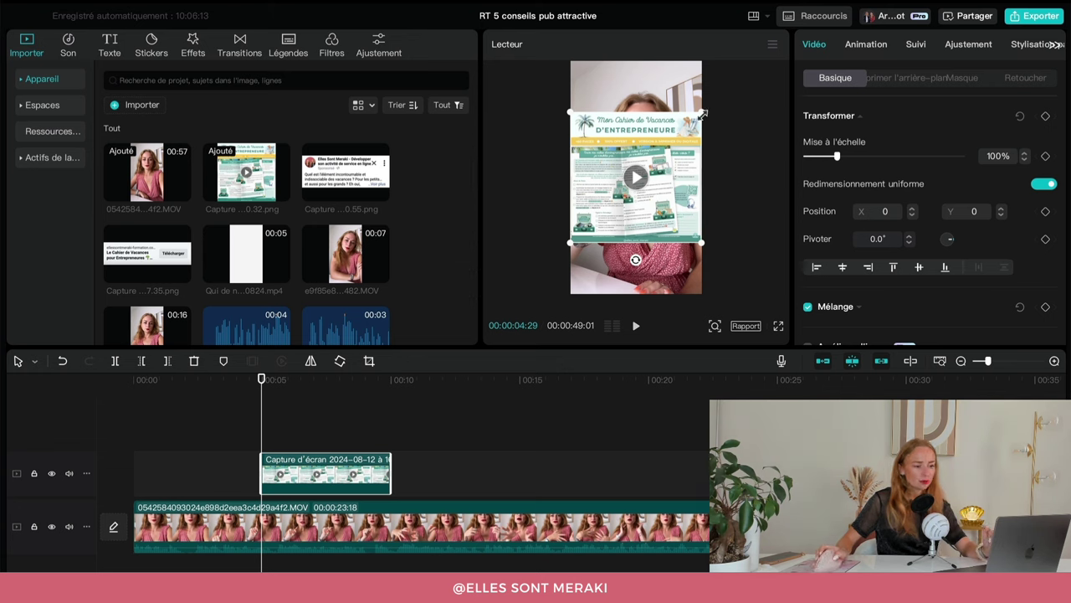
{"action": "left_click_drag", "start_coordinate": [701, 113], "coordinate": [661, 224]}
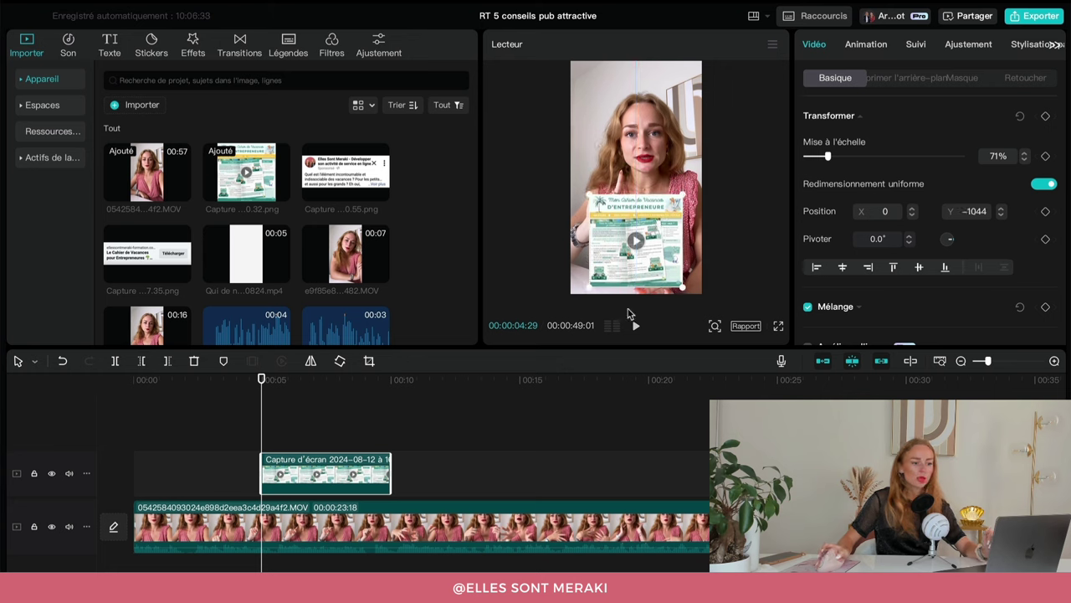
{"action": "left_click_drag", "start_coordinate": [393, 477], "coordinate": [295, 485]}
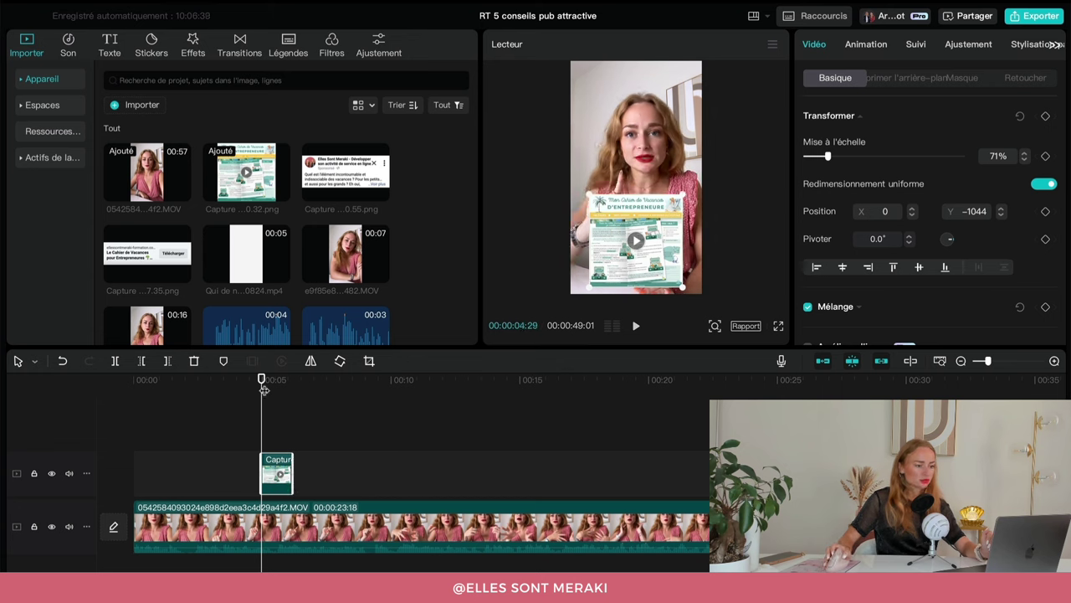
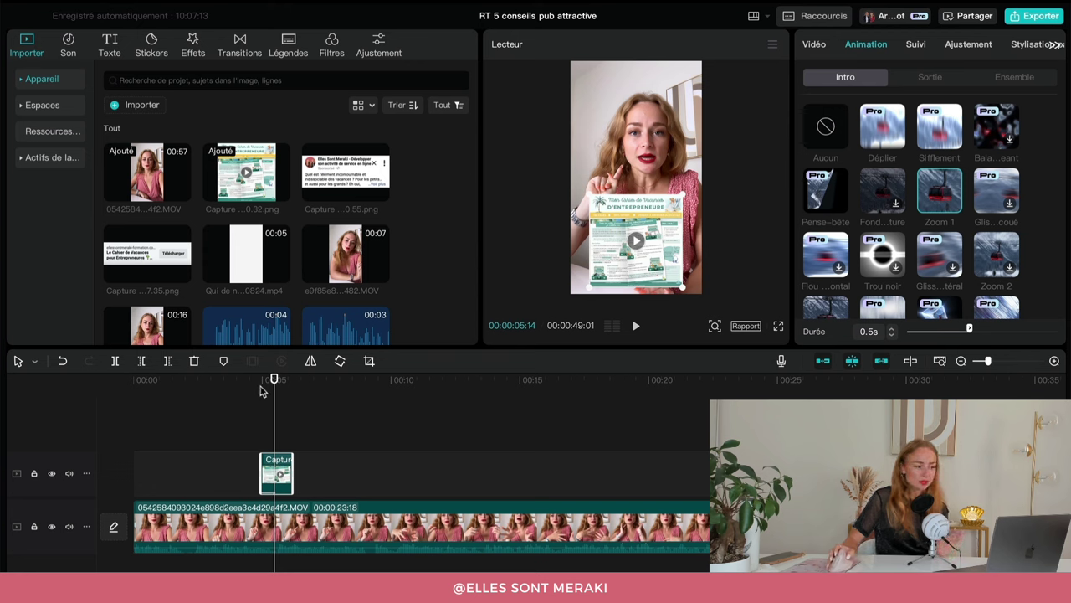
Step: Play the video from 00:00:04:22 to check the overlay's Zoom 1 intro animation
{"action": "left_click_drag", "start_coordinate": [272, 381], "coordinate": [255, 392]}
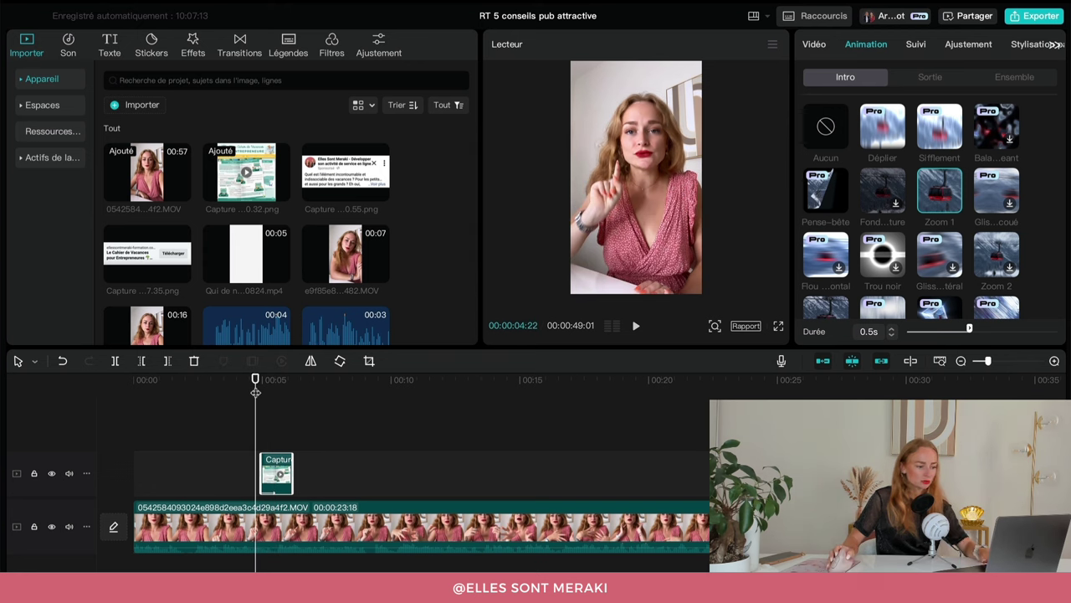
{"action": "key", "text": "space"}
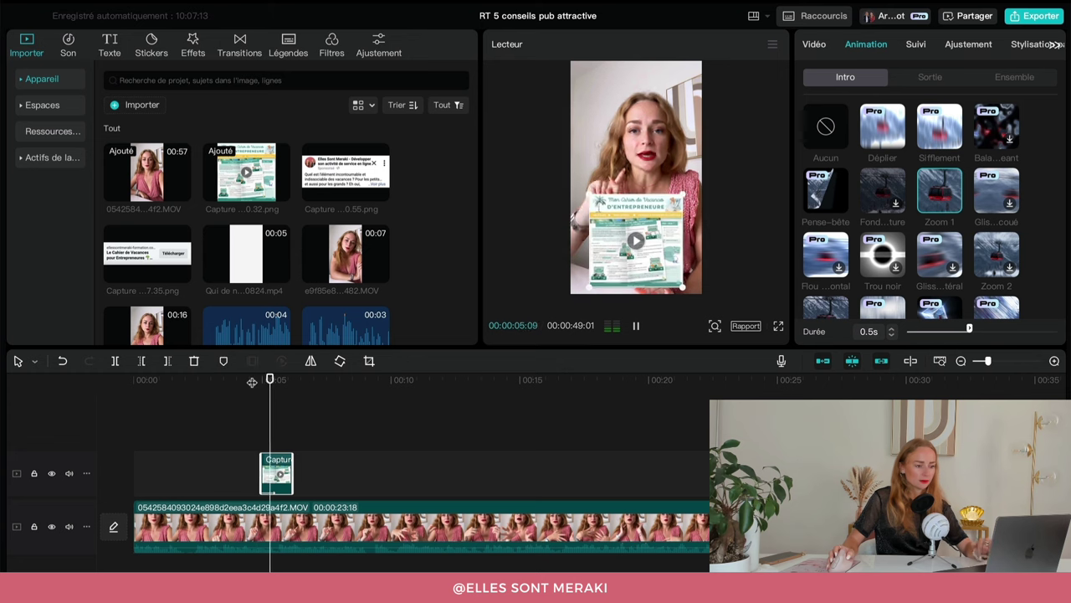
{"action": "key", "text": "space"}
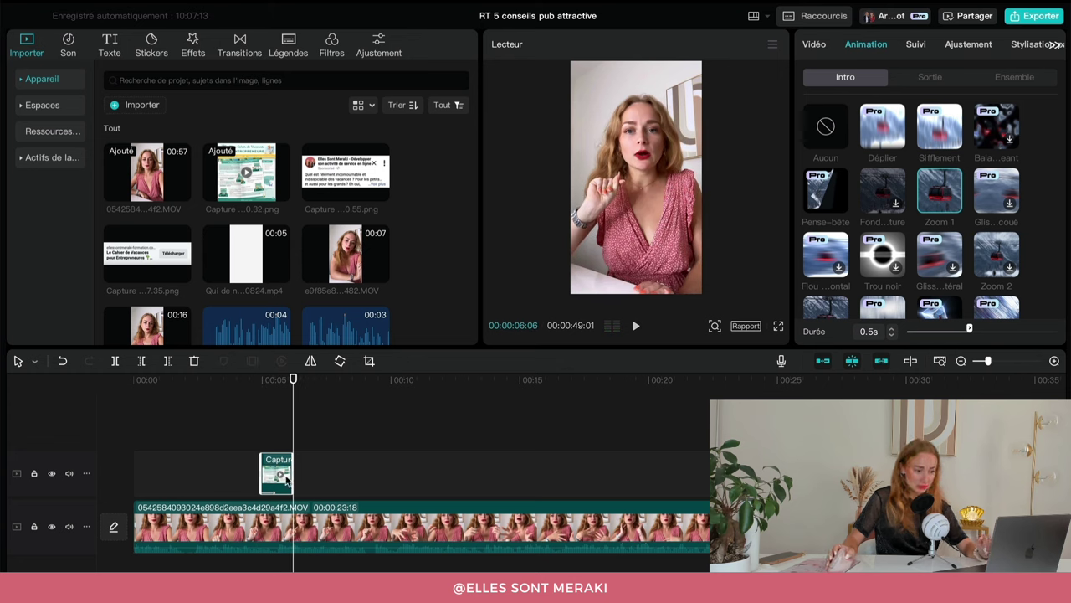
Step: Try the backward zoom intro animation on the screenshot overlay
{"action": "scroll", "coordinate": [834, 168], "scroll_direction": "down", "scroll_amount": 3}
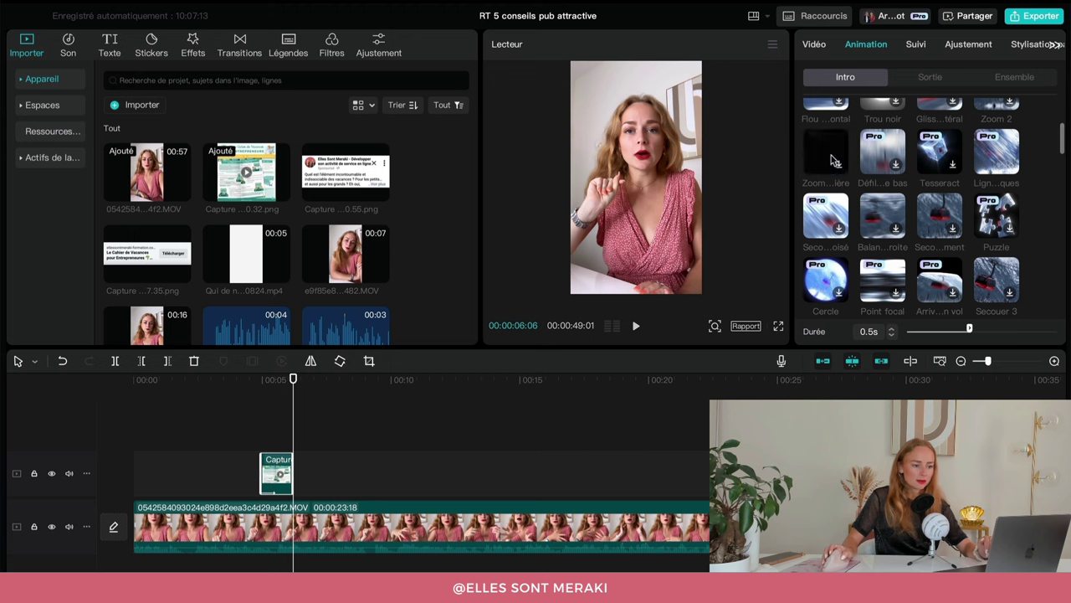
{"action": "left_click", "coordinate": [835, 159]}
{"action": "left_click", "coordinate": [274, 378]}
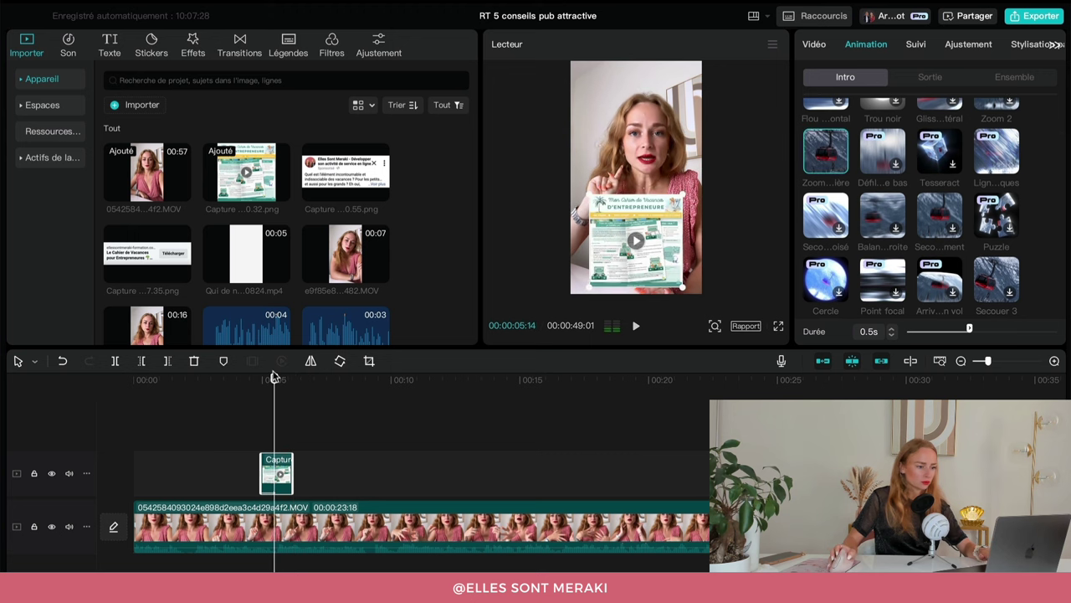
Step: Apply the slide-up intro animation to the screenshot overlay and play it back from 00:00:04:29
{"action": "scroll", "coordinate": [966, 233], "scroll_direction": "down", "scroll_amount": 5}
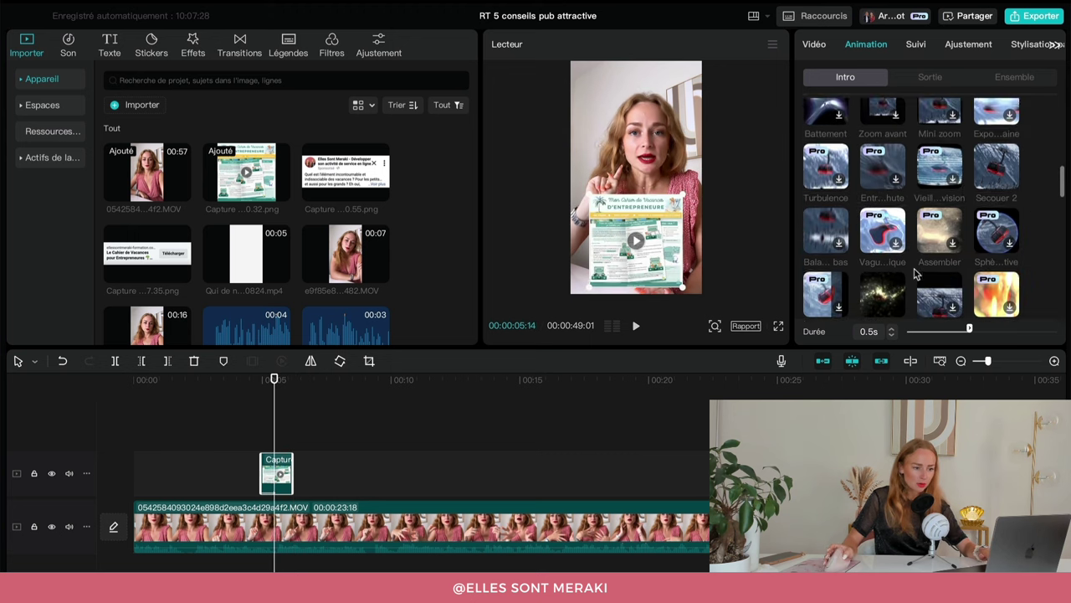
{"action": "scroll", "coordinate": [916, 273], "scroll_direction": "down", "scroll_amount": 2}
{"action": "left_click", "coordinate": [929, 178]}
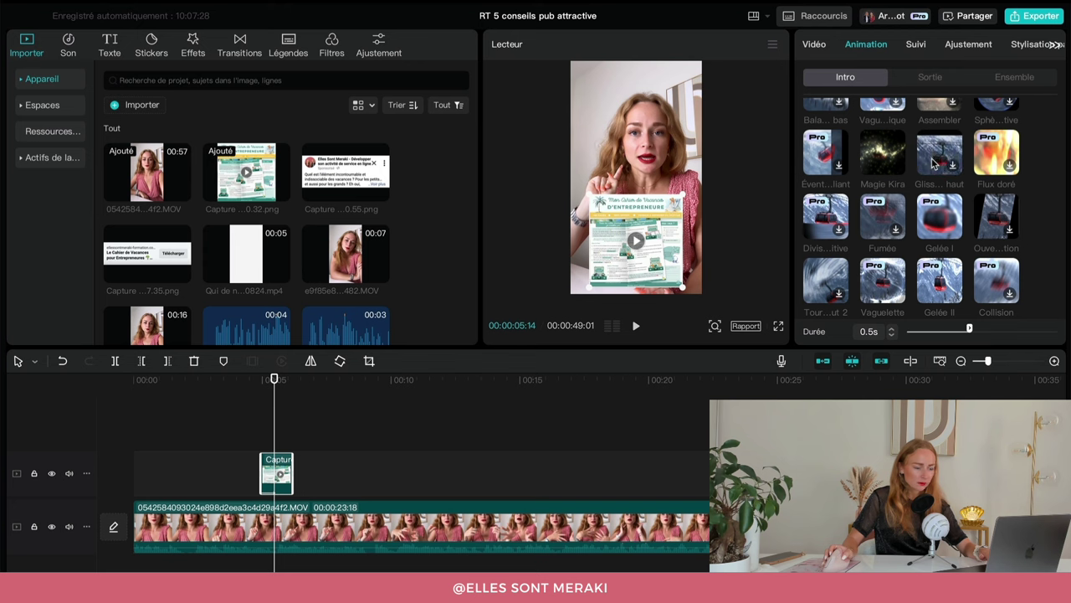
{"action": "left_click", "coordinate": [260, 382]}
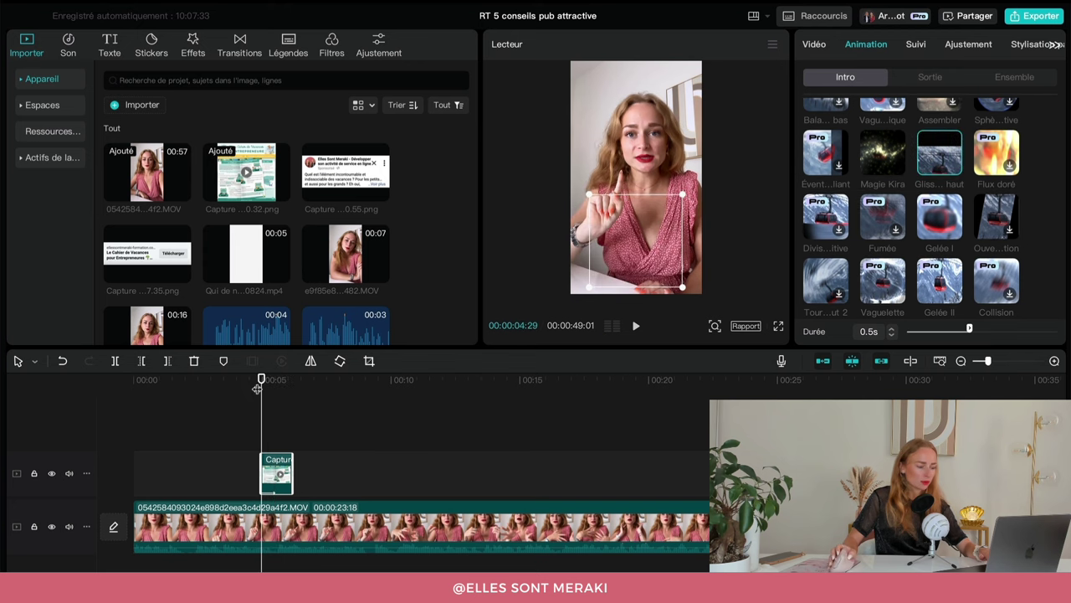
{"action": "key", "text": "space"}
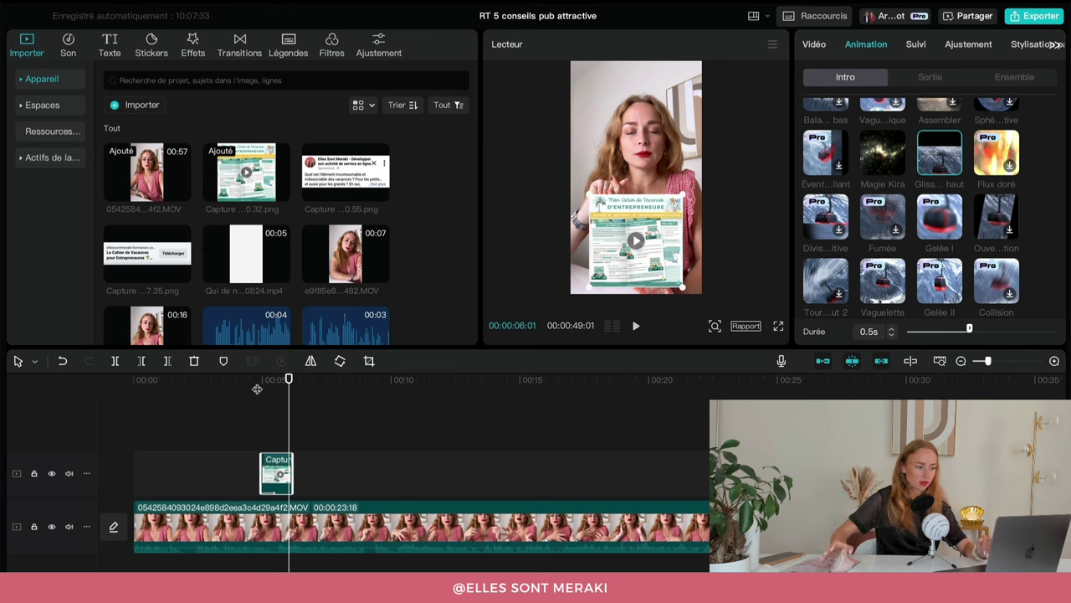
Step: Add the slide-down exit animation to the screenshot overlay and play back the result from before its start
{"action": "left_click", "coordinate": [941, 83]}
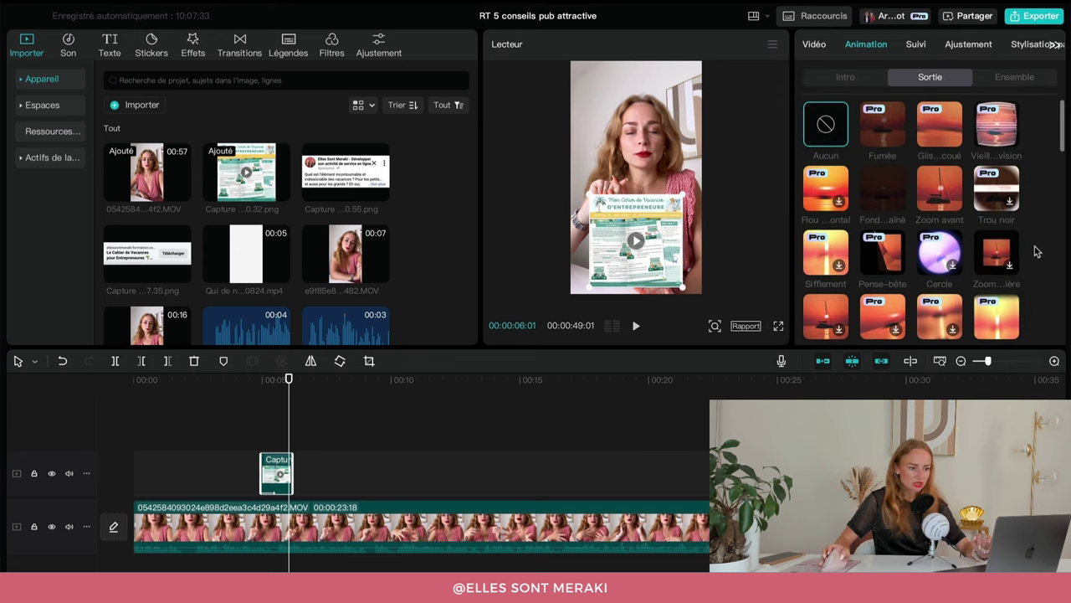
{"action": "scroll", "coordinate": [1036, 253], "scroll_direction": "down", "scroll_amount": 2}
{"action": "scroll", "coordinate": [1036, 255], "scroll_direction": "down", "scroll_amount": 1}
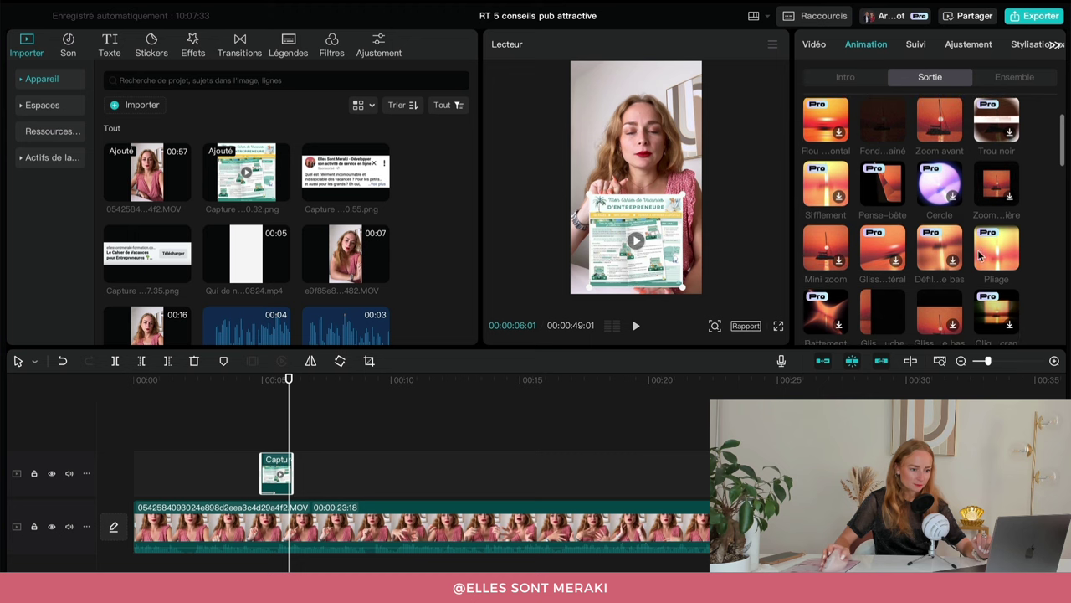
{"action": "scroll", "coordinate": [938, 256], "scroll_direction": "down", "scroll_amount": 2}
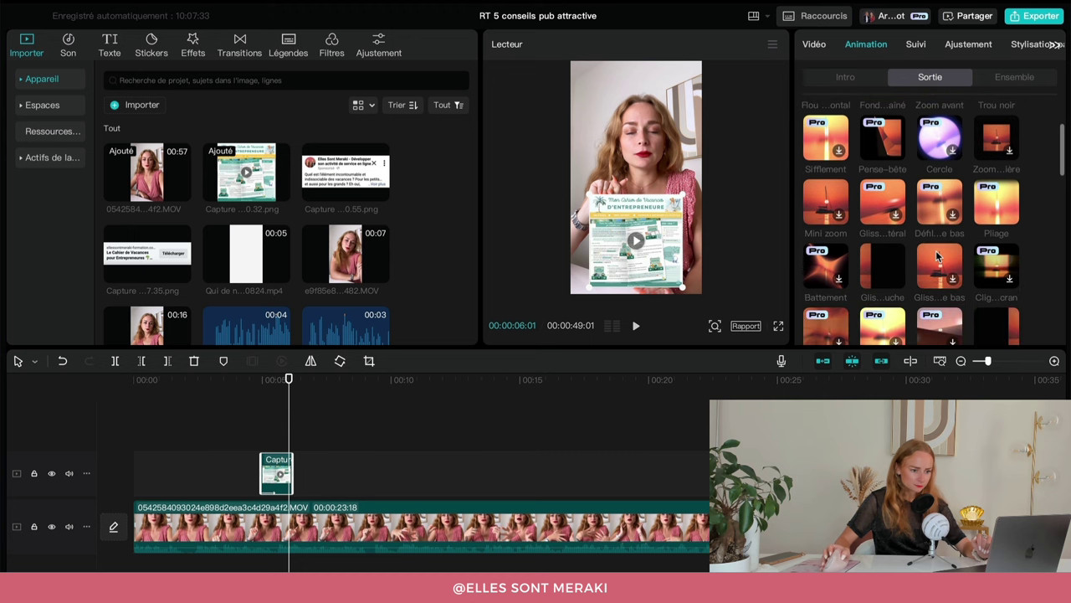
{"action": "left_click", "coordinate": [939, 268]}
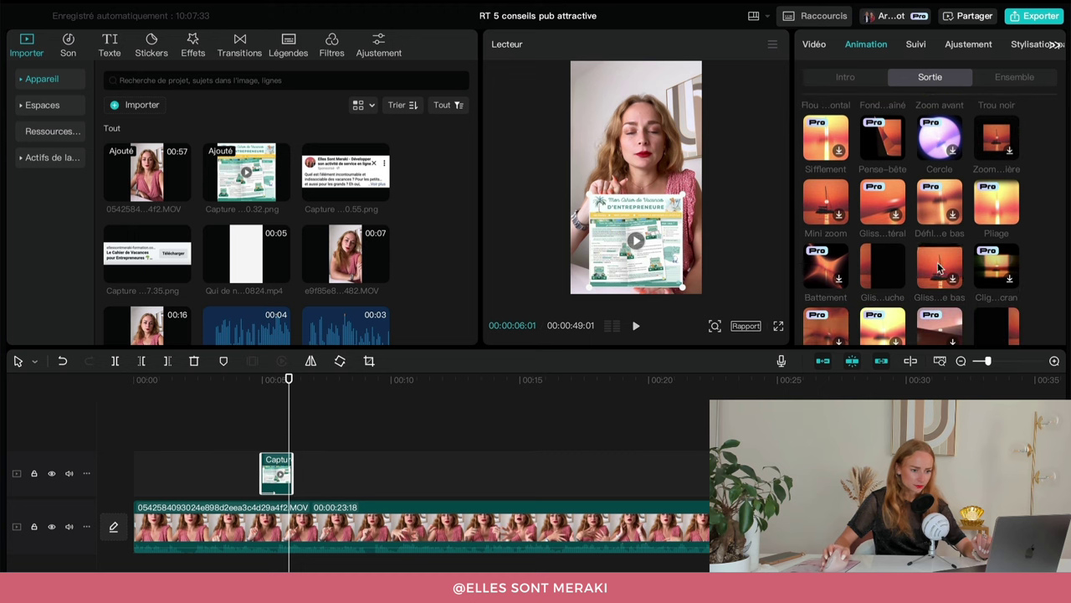
{"action": "left_click", "coordinate": [251, 383]}
{"action": "key", "text": "space"}
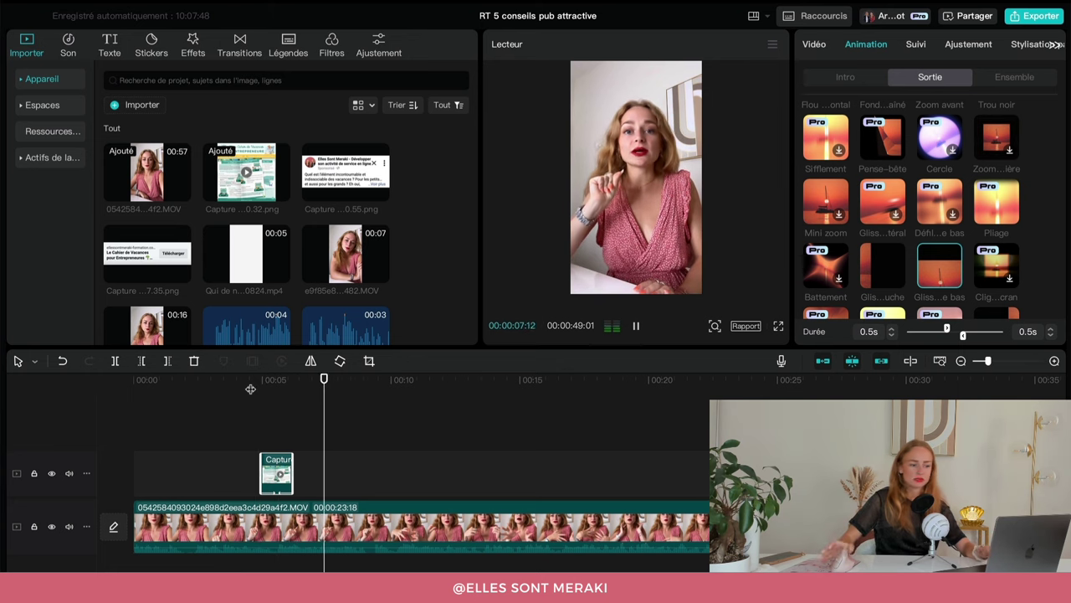
{"action": "key", "text": "space"}
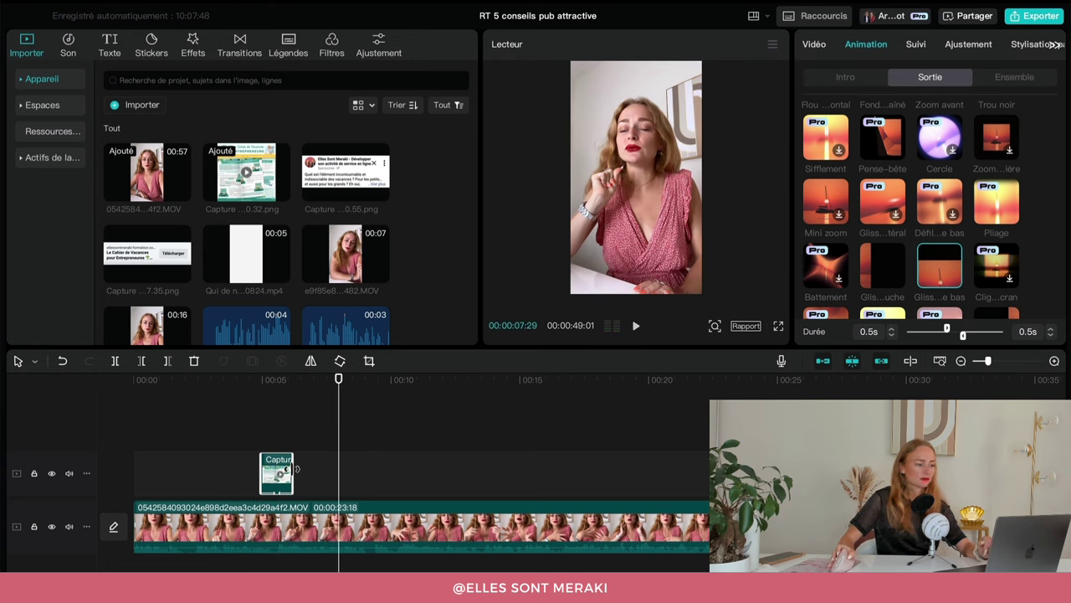
Step: Extend the screenshot overlay's end to just before the 7-second mark and play it back from 00:00:04:22
{"action": "left_click_drag", "start_coordinate": [295, 469], "coordinate": [309, 469]}
{"action": "left_click", "coordinate": [256, 383]}
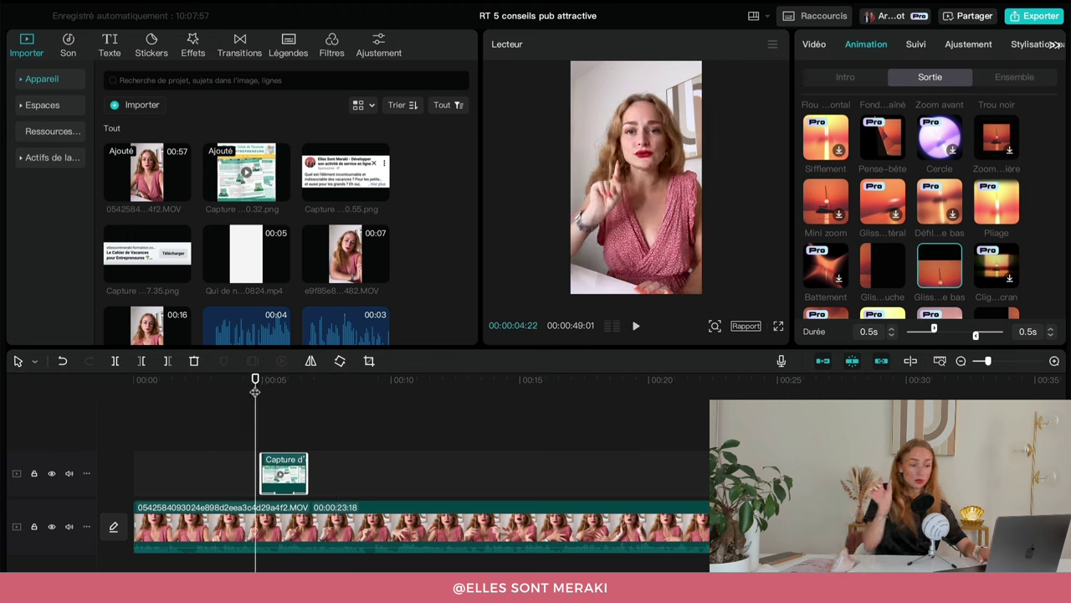
{"action": "key", "text": "space"}
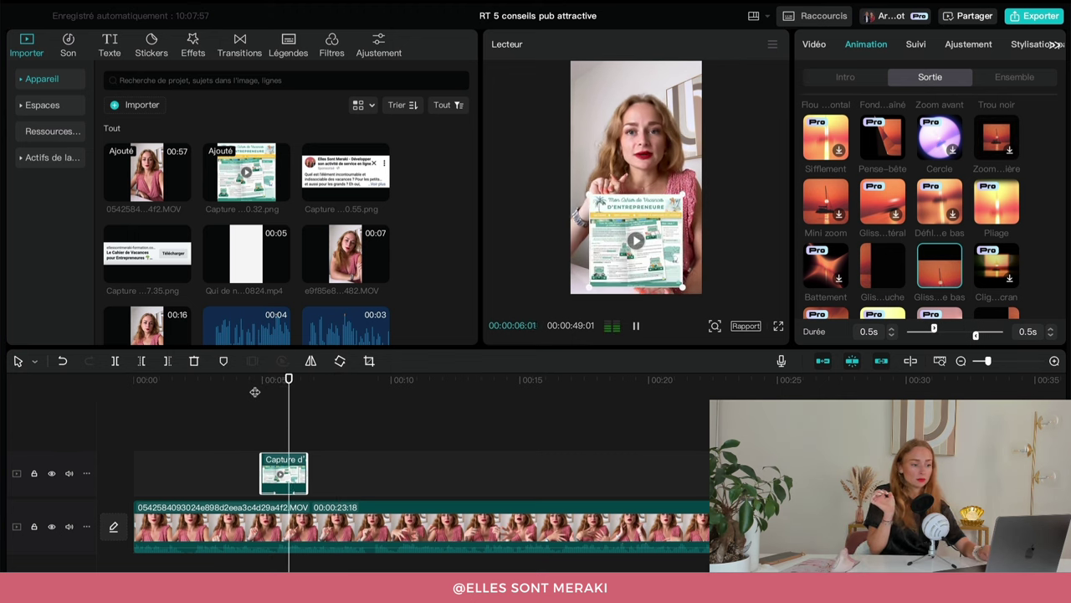
{"action": "key", "text": "space"}
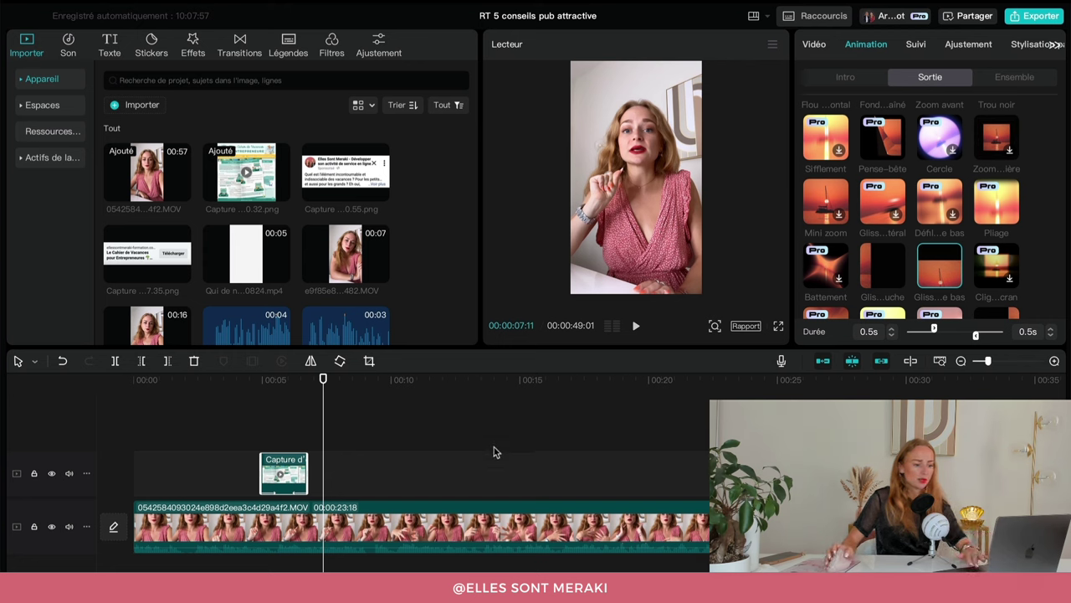
Step: Append the five-second "Qui de nous deux Reel" video after the last clip on the main track and scrub through it
{"action": "scroll", "coordinate": [494, 452], "scroll_direction": "right", "scroll_amount": 5}
{"action": "scroll", "coordinate": [263, 534], "scroll_direction": "left", "scroll_amount": 5}
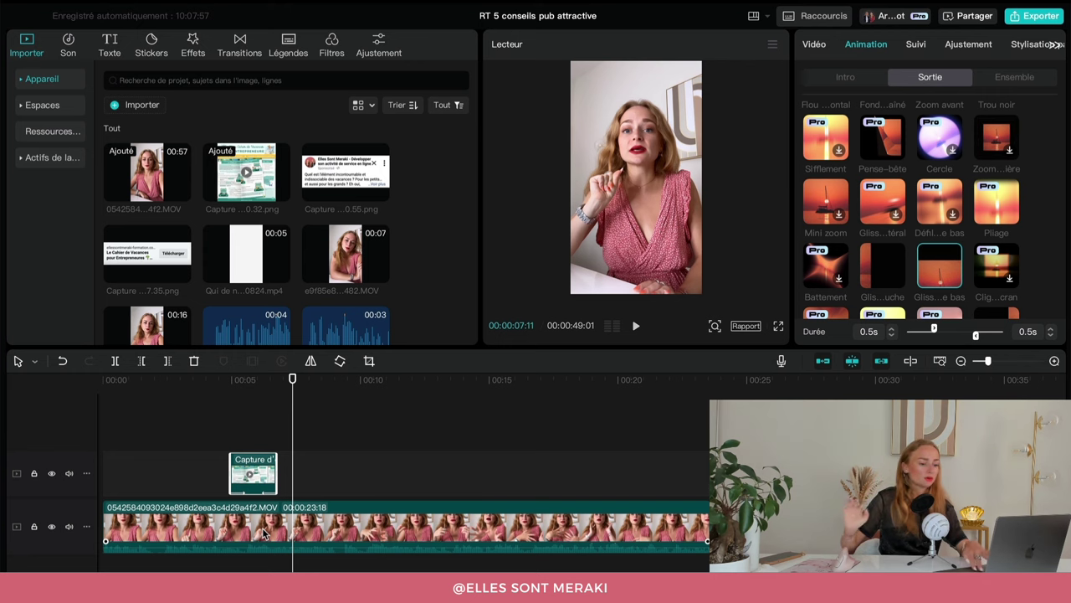
{"action": "scroll", "coordinate": [263, 534], "scroll_direction": "right", "scroll_amount": 5}
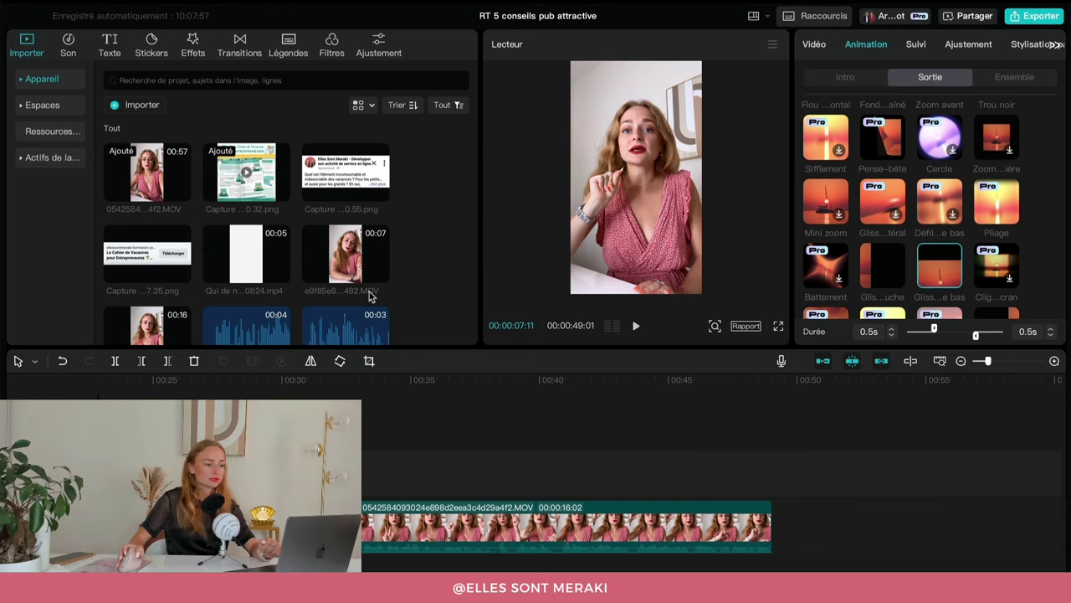
{"action": "mouse_move", "coordinate": [266, 272]}
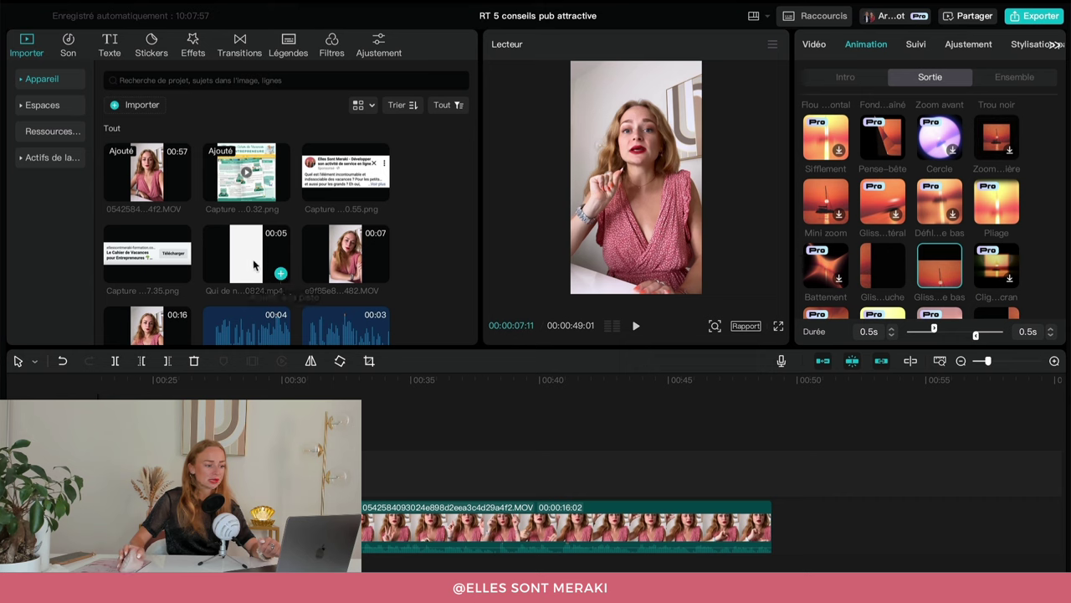
{"action": "left_click_drag", "start_coordinate": [255, 265], "coordinate": [781, 525]}
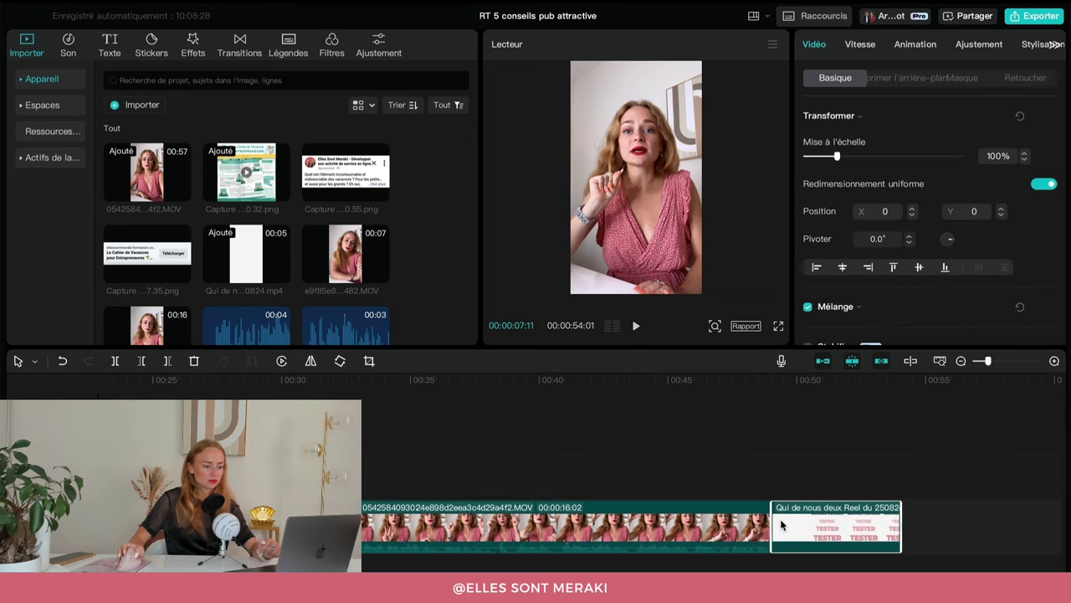
{"action": "left_click", "coordinate": [772, 401]}
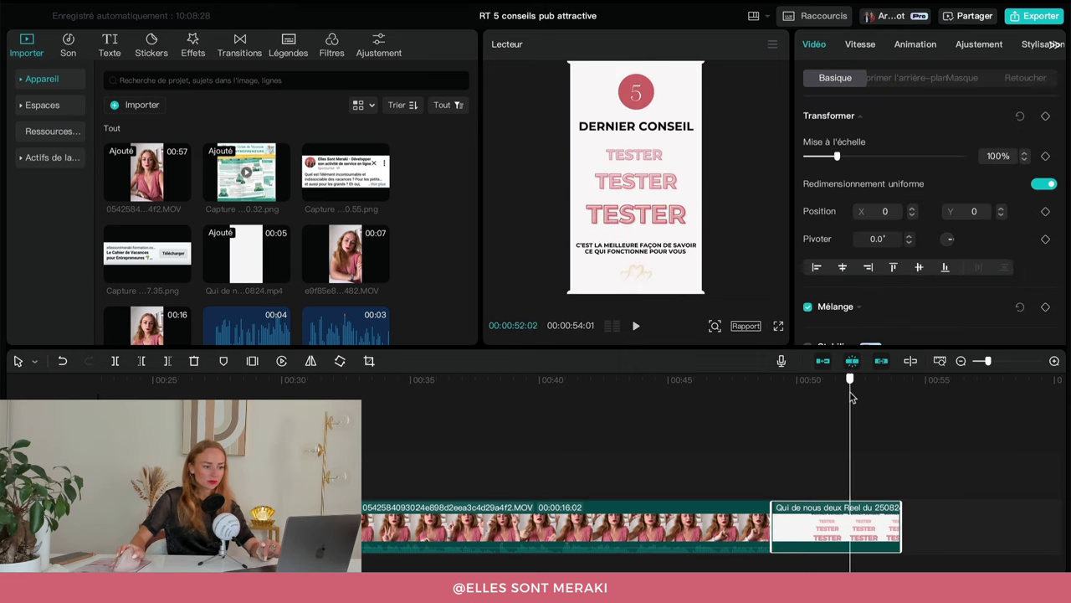
{"action": "left_click_drag", "start_coordinate": [772, 408], "coordinate": [802, 416]}
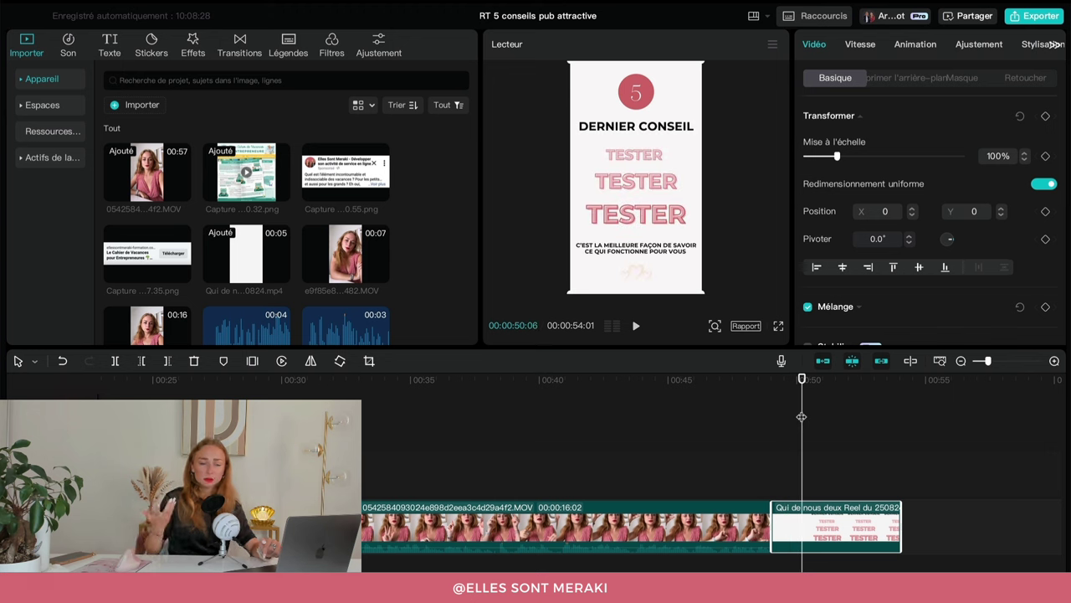
Step: Trim the end of the "Qui de nous deux Reel" clip to 00:00:51:18 and play back the clip change before it
{"action": "left_click_drag", "start_coordinate": [804, 381], "coordinate": [837, 410]}
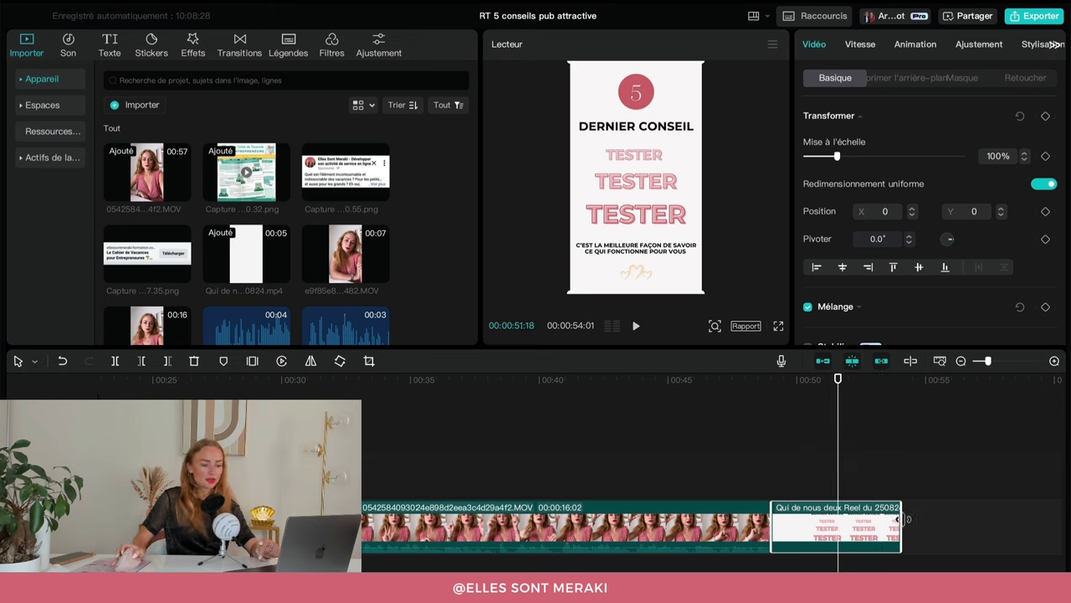
{"action": "left_click_drag", "start_coordinate": [893, 519], "coordinate": [837, 536]}
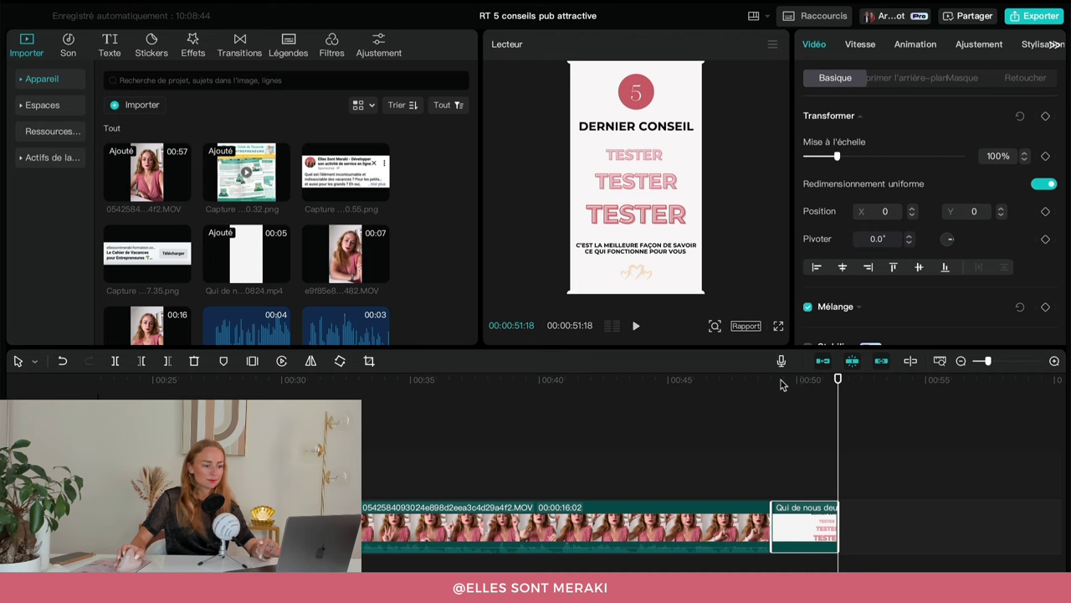
{"action": "left_click", "coordinate": [737, 379]}
{"action": "key", "text": "space"}
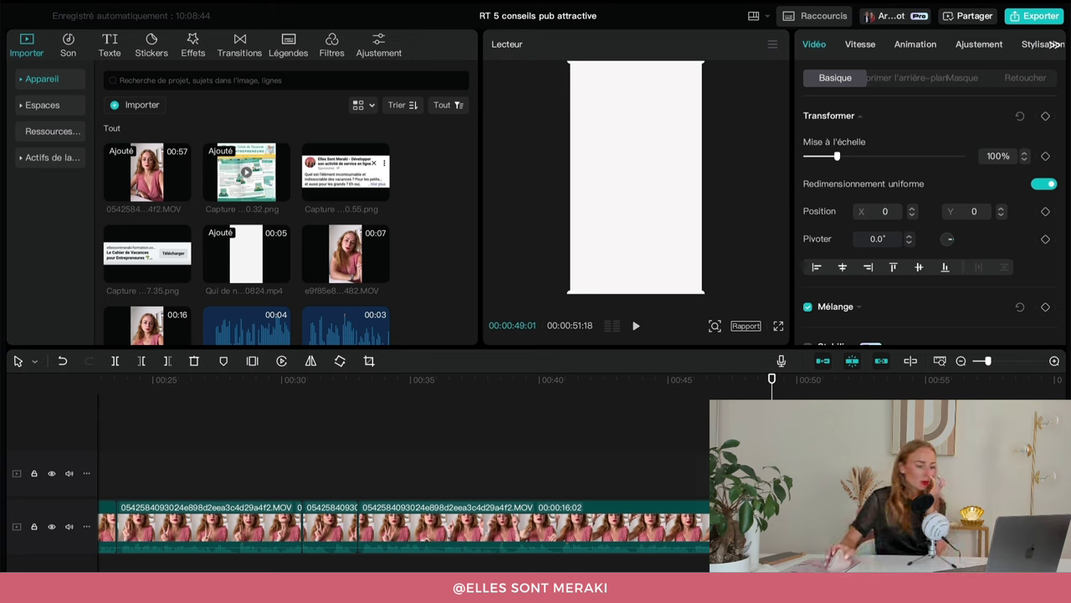
Step: Add the Floutage vertical II transition between the talking clip and the reel clip, accepting duplicate frames
{"action": "left_click", "coordinate": [241, 52]}
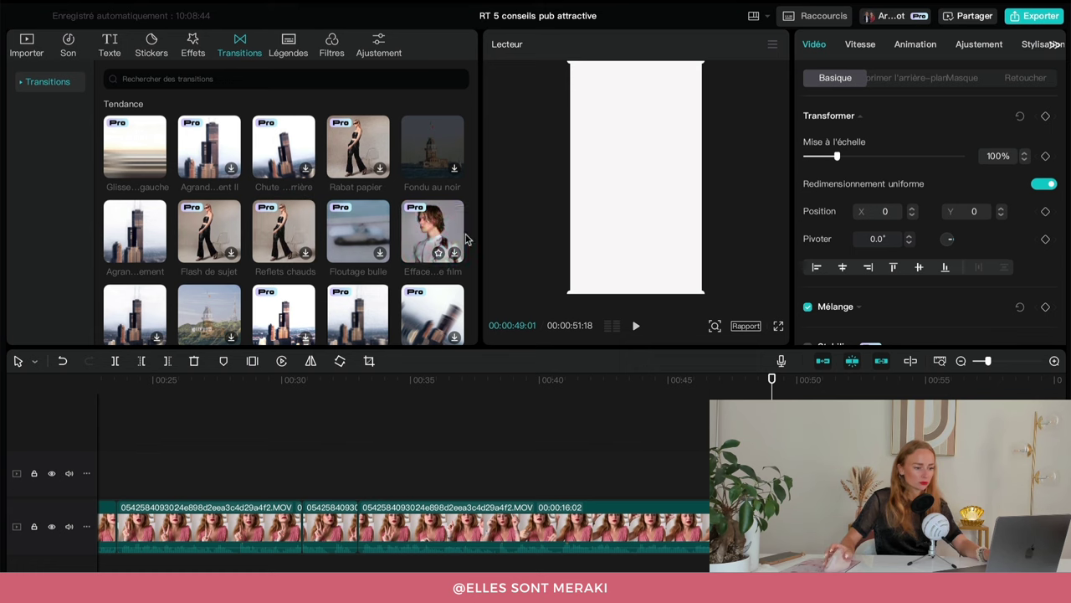
{"action": "scroll", "coordinate": [292, 247], "scroll_direction": "down", "scroll_amount": 4}
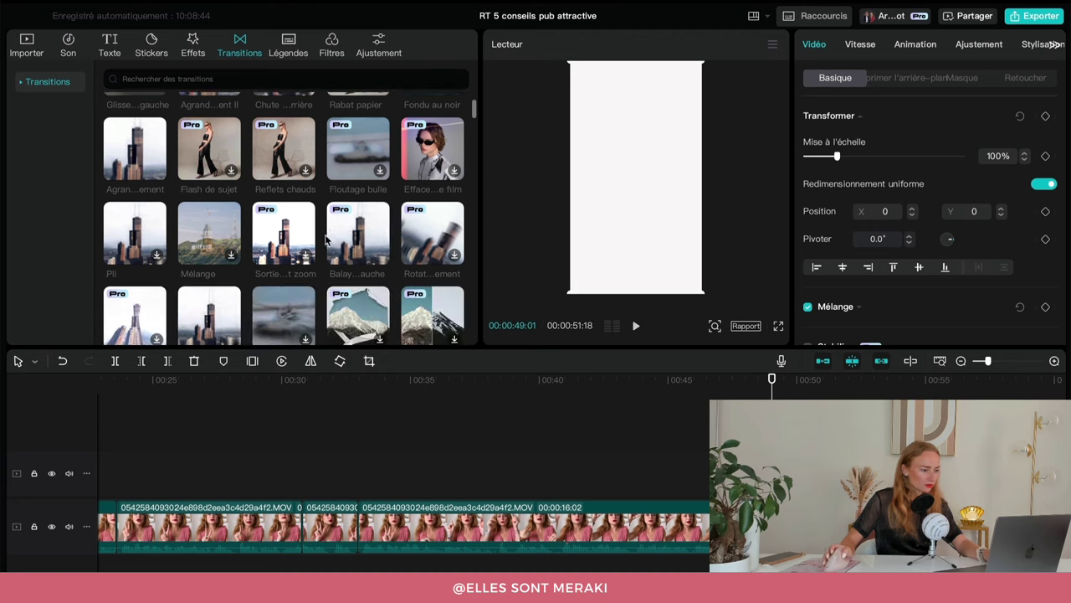
{"action": "scroll", "coordinate": [276, 244], "scroll_direction": "down", "scroll_amount": 2}
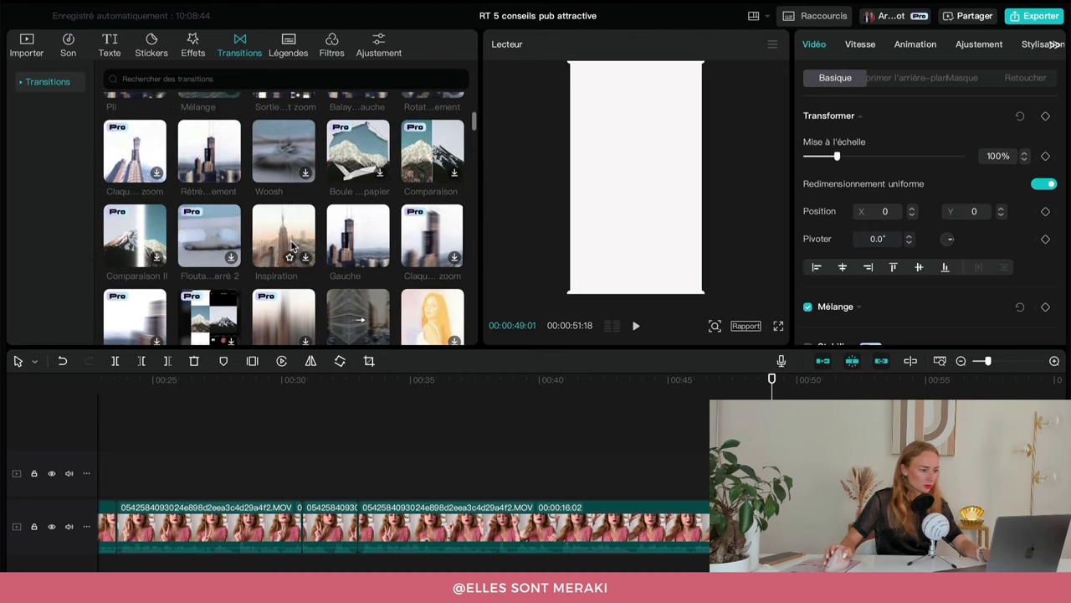
{"action": "scroll", "coordinate": [227, 238], "scroll_direction": "down", "scroll_amount": 3}
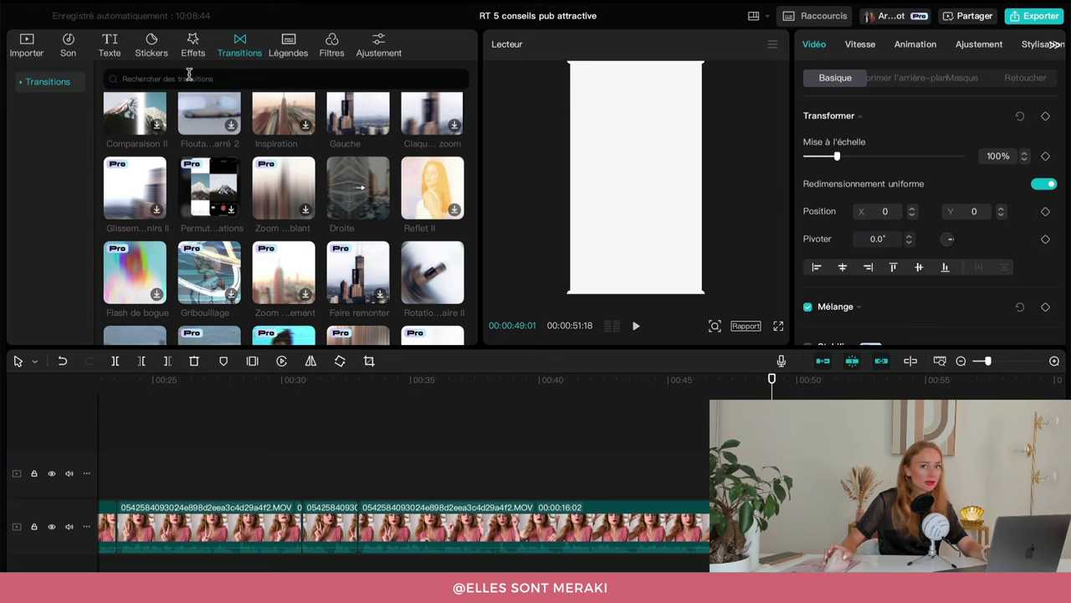
{"action": "scroll", "coordinate": [242, 262], "scroll_direction": "down", "scroll_amount": 3}
{"action": "scroll", "coordinate": [242, 262], "scroll_direction": "down", "scroll_amount": 2}
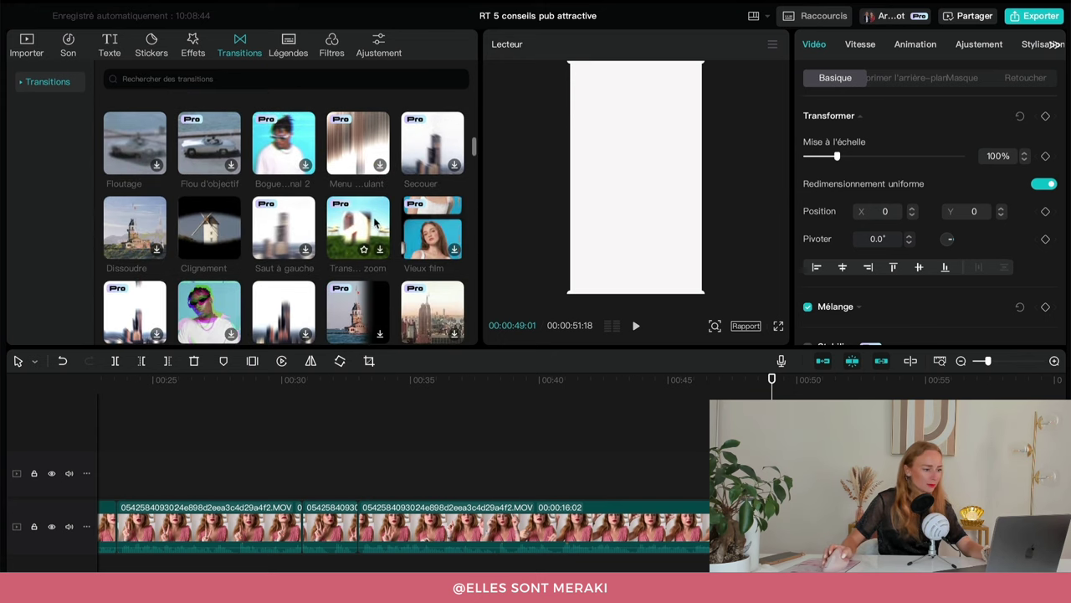
{"action": "scroll", "coordinate": [358, 226], "scroll_direction": "down", "scroll_amount": 2}
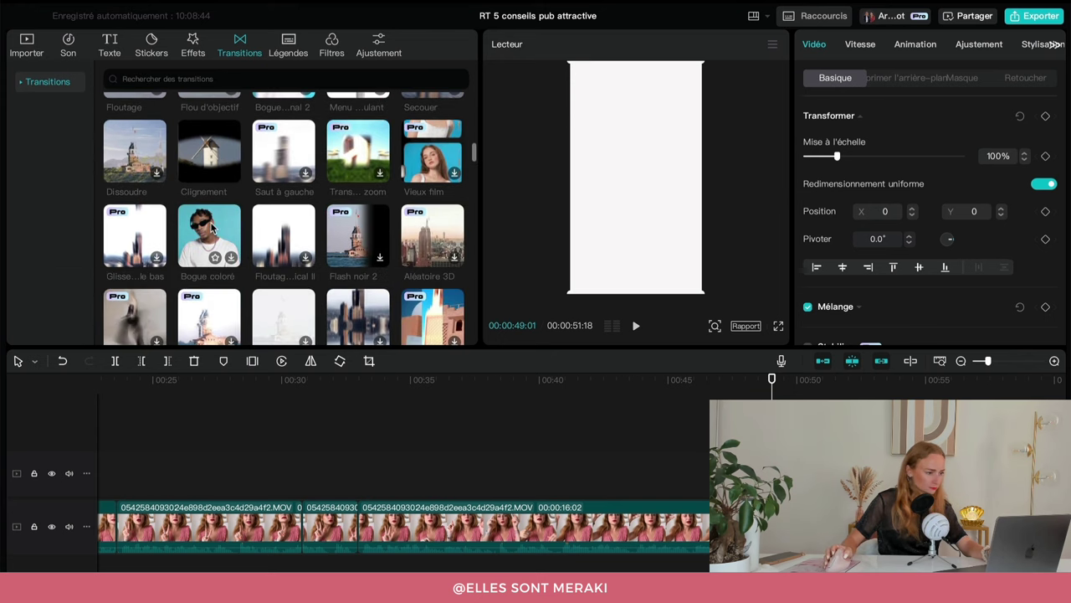
{"action": "left_click", "coordinate": [273, 229]}
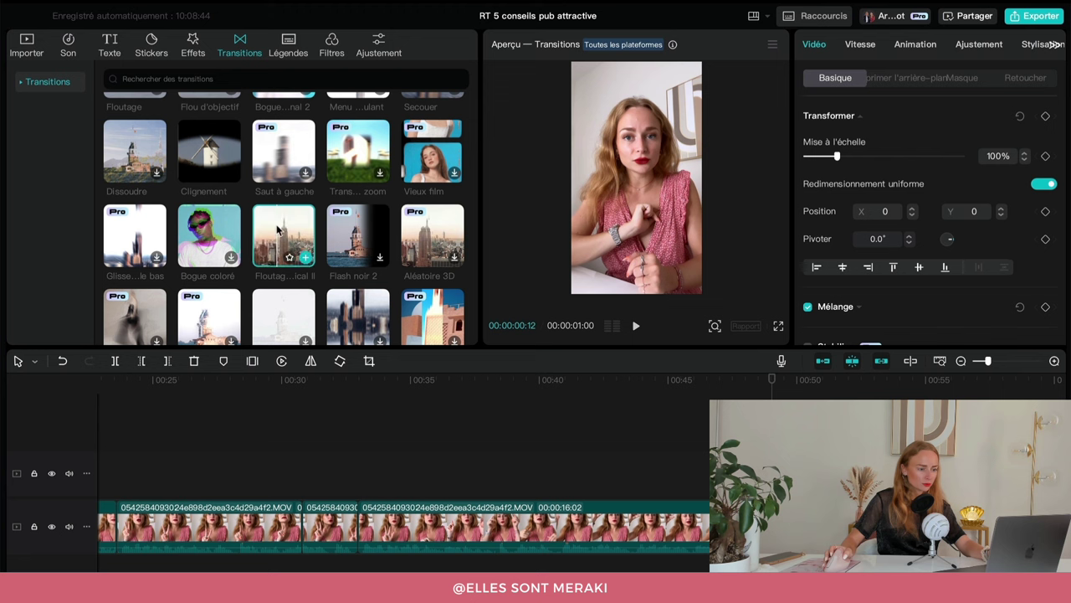
{"action": "left_click", "coordinate": [363, 234]}
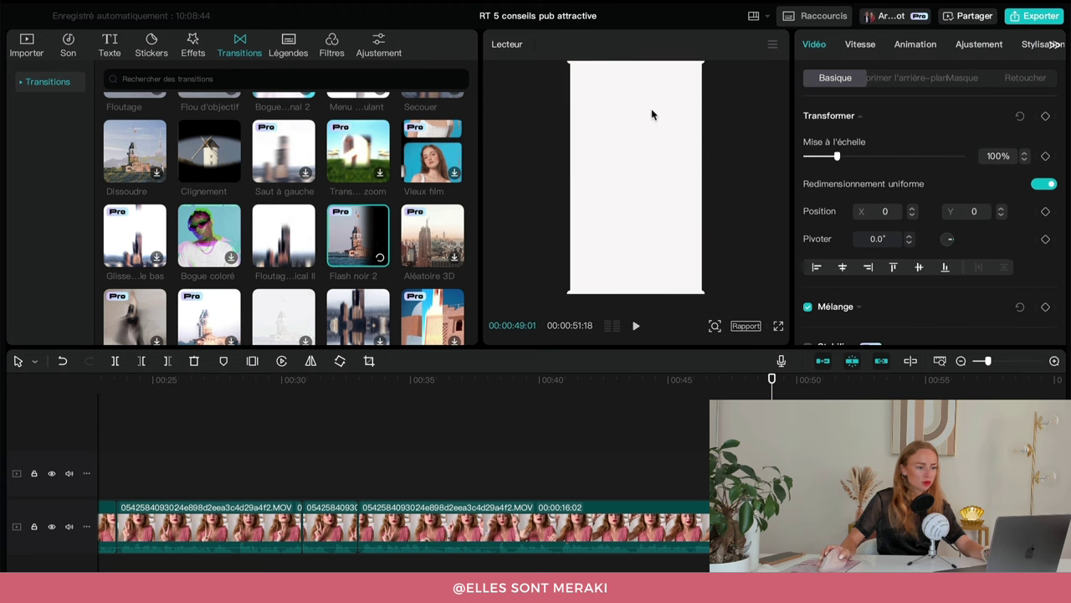
{"action": "left_click", "coordinate": [271, 251]}
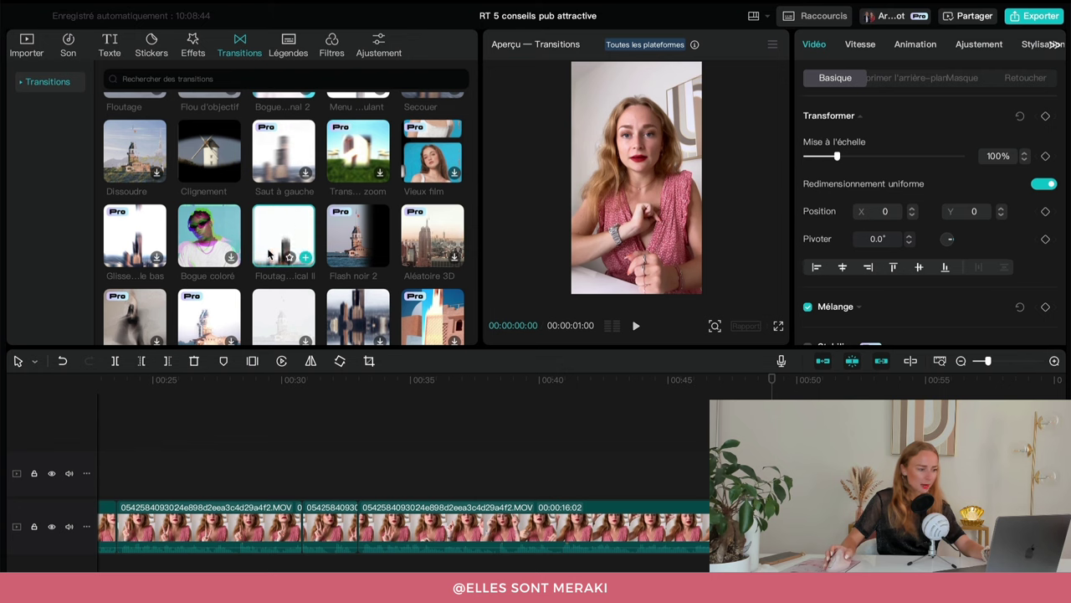
{"action": "left_click", "coordinate": [306, 260]}
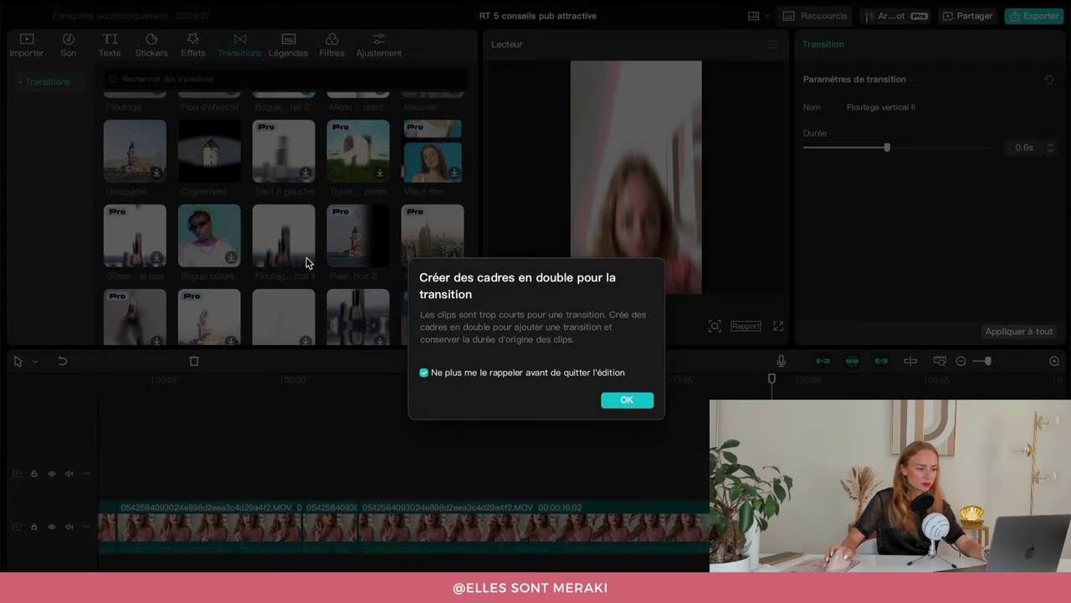
{"action": "left_click", "coordinate": [626, 400]}
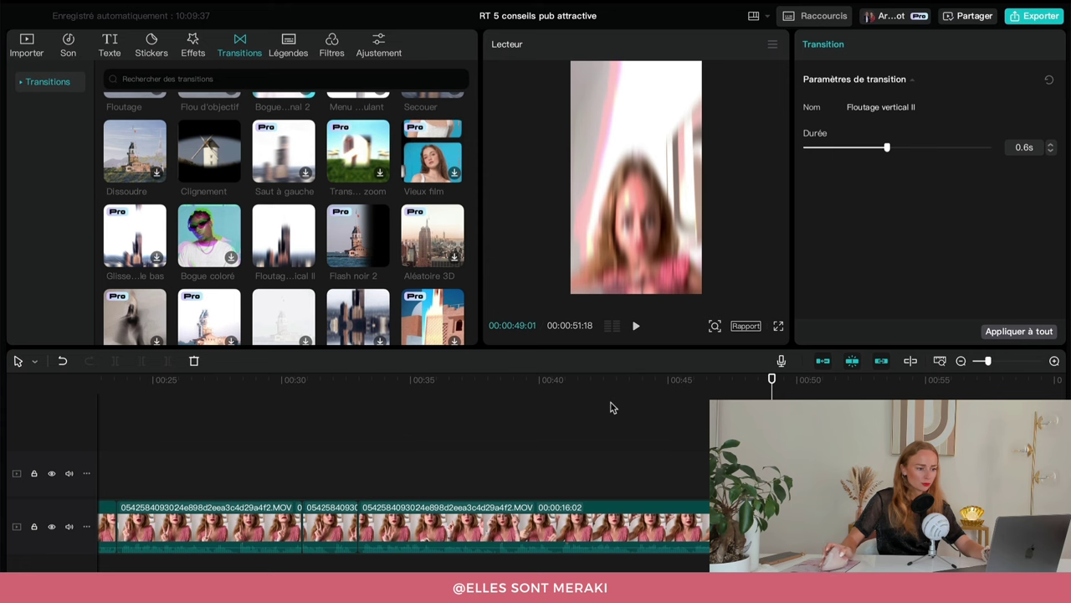
Step: Play back the new transition twice from 00:00:48:01
{"action": "left_click", "coordinate": [747, 381]}
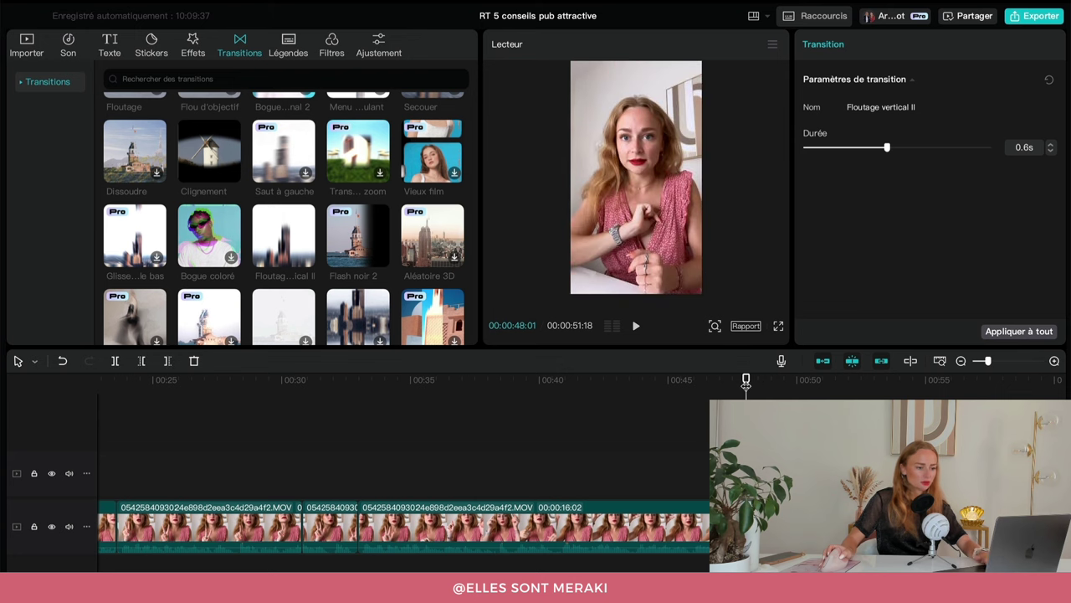
{"action": "key", "text": "space"}
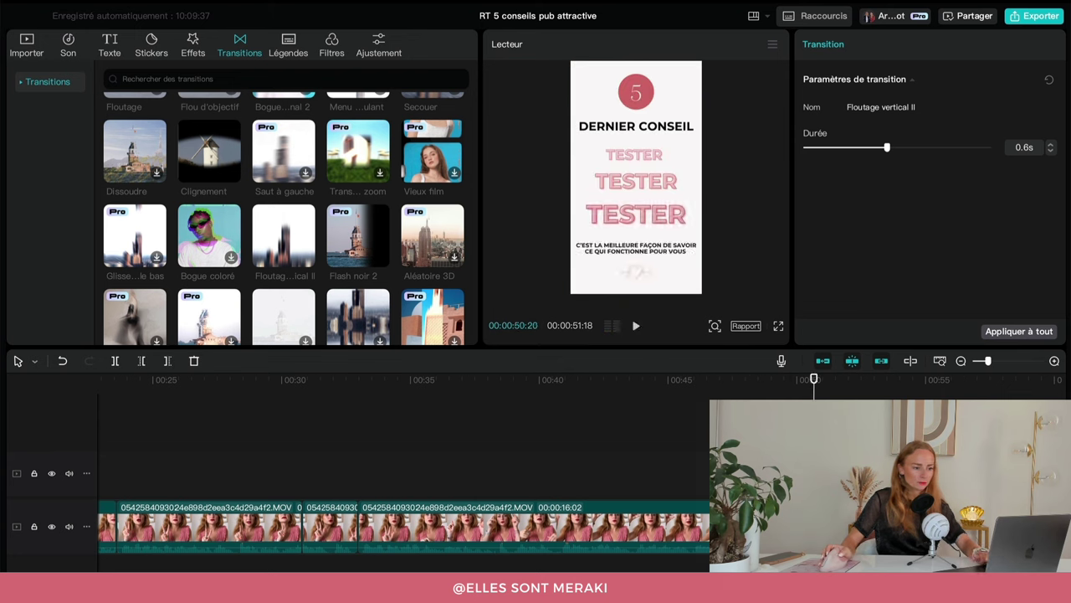
{"action": "left_click", "coordinate": [747, 390]}
{"action": "key", "text": "space"}
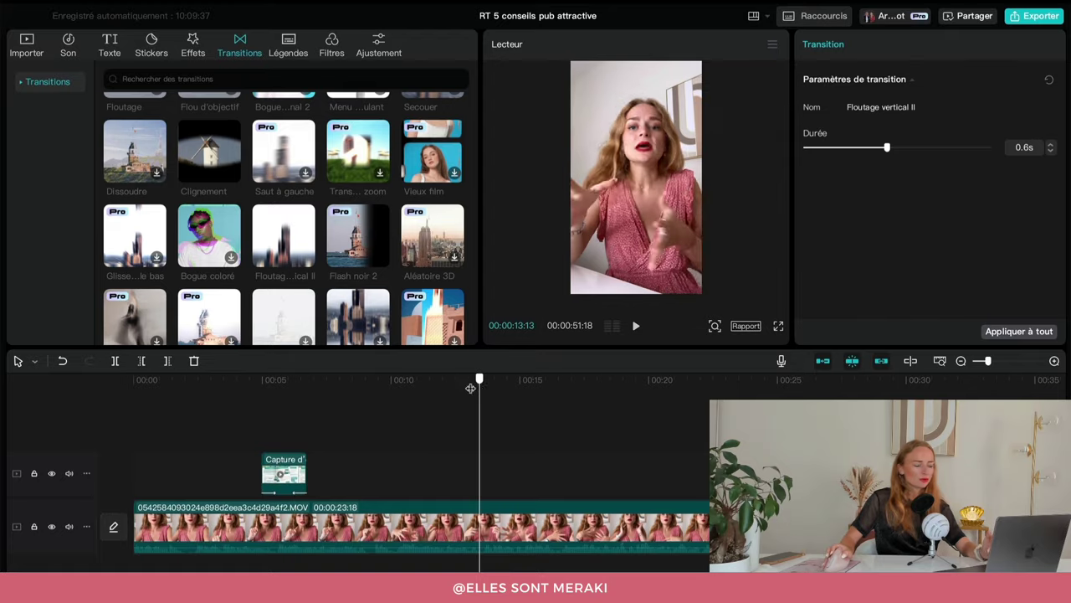
Step: Place the playhead at 00:00:14:13 and look through the default text, AI-generated text, text effects and text templates
{"action": "left_click", "coordinate": [275, 401]}
{"action": "left_click", "coordinate": [402, 407]}
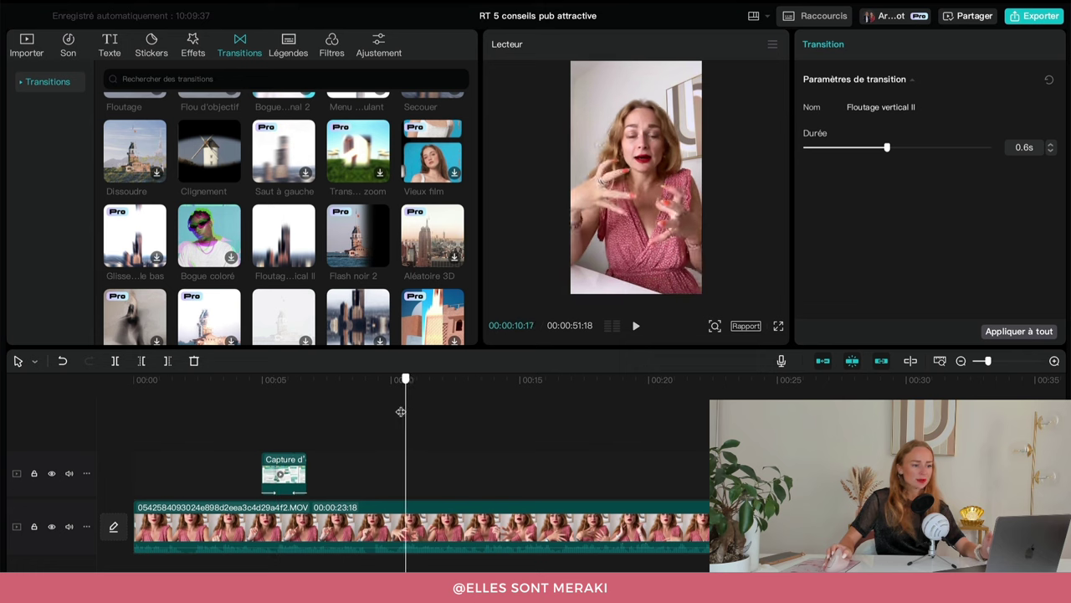
{"action": "left_click_drag", "start_coordinate": [413, 411], "coordinate": [506, 425]}
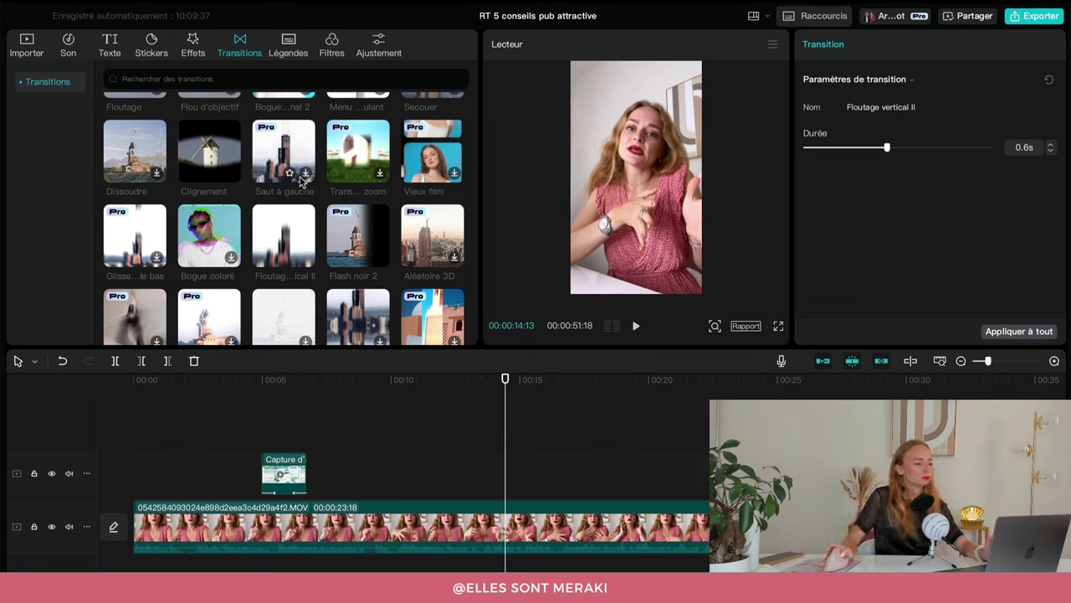
{"action": "left_click", "coordinate": [112, 45]}
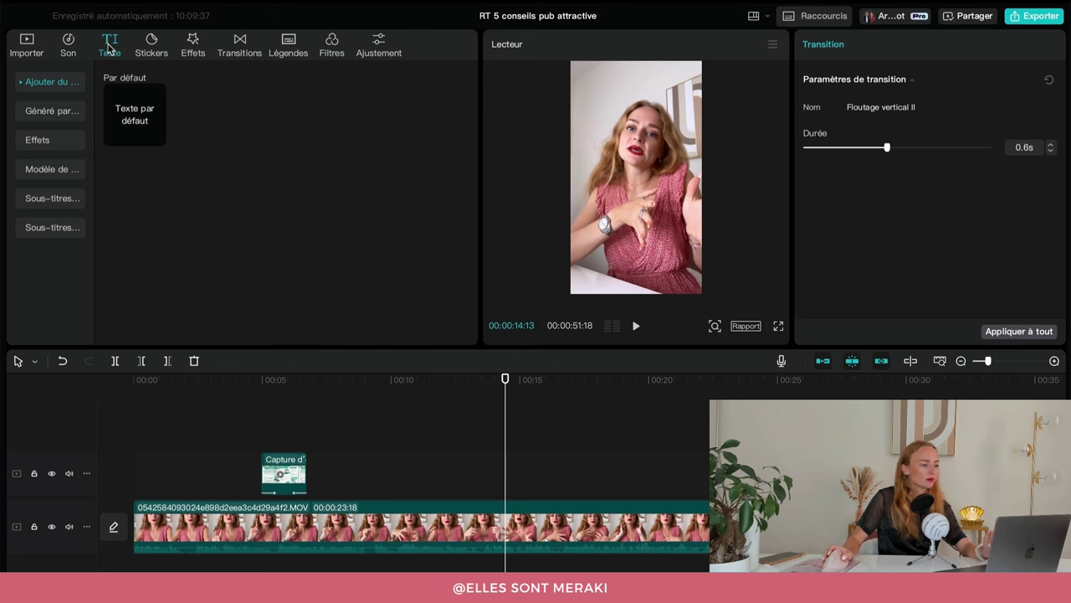
{"action": "mouse_move", "coordinate": [131, 122]}
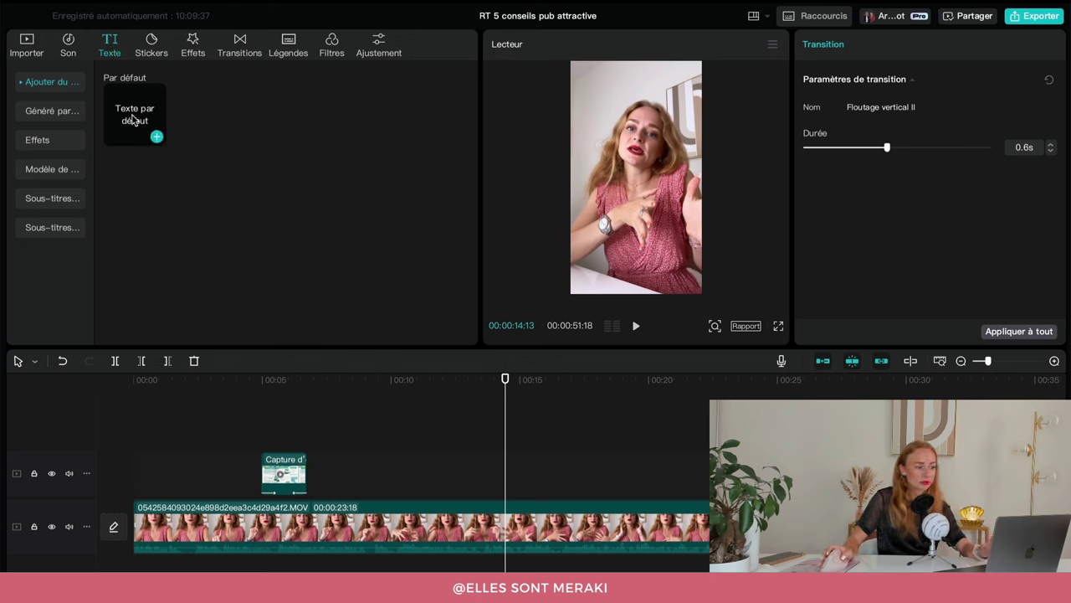
{"action": "left_click", "coordinate": [74, 111]}
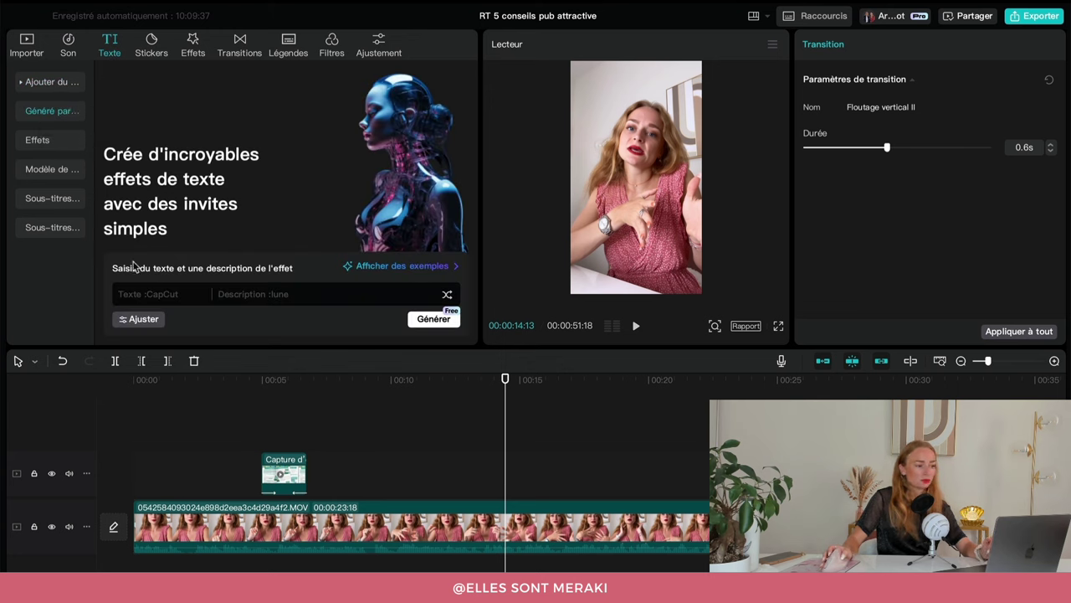
{"action": "left_click", "coordinate": [42, 141]}
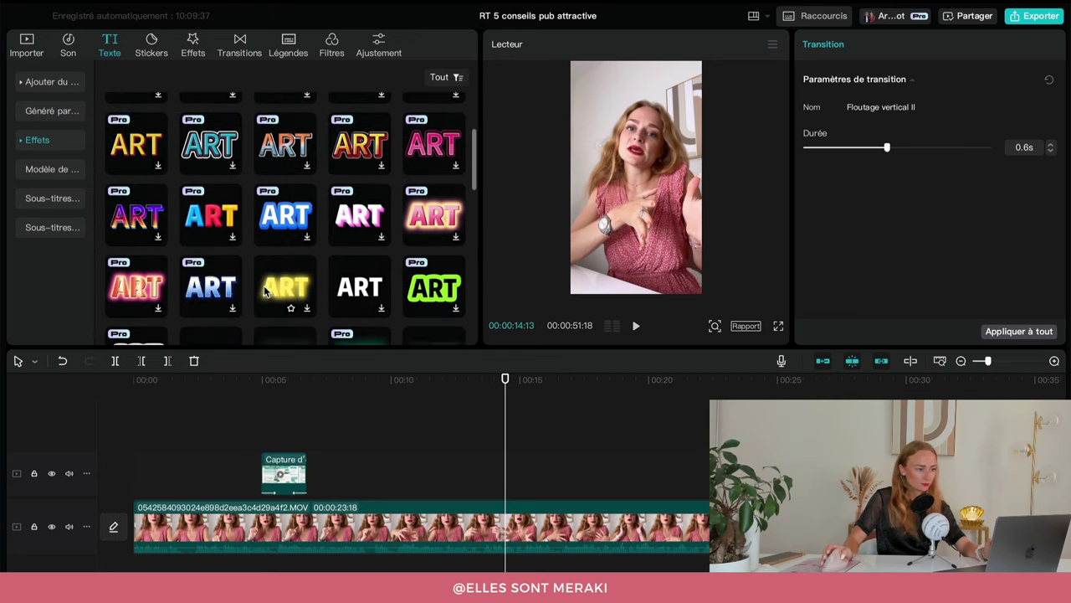
{"action": "left_click", "coordinate": [37, 170]}
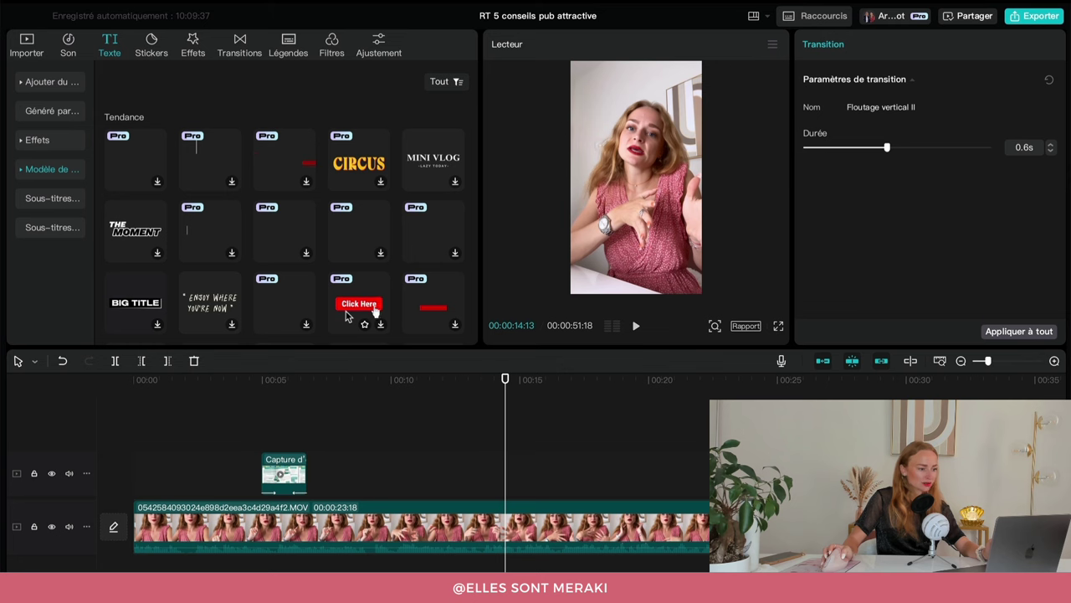
Step: Preview the red "Subscribe Me" text template and place it above the main clip, starting at about 00:00:14:13
{"action": "scroll", "coordinate": [352, 310], "scroll_direction": "down", "scroll_amount": 4}
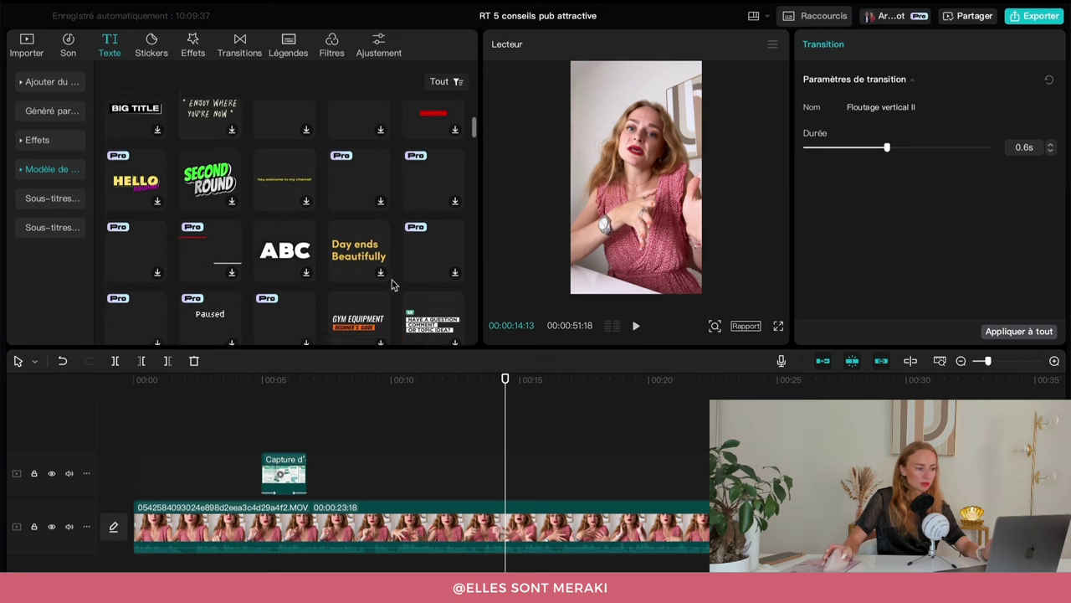
{"action": "scroll", "coordinate": [394, 285], "scroll_direction": "down", "scroll_amount": 8}
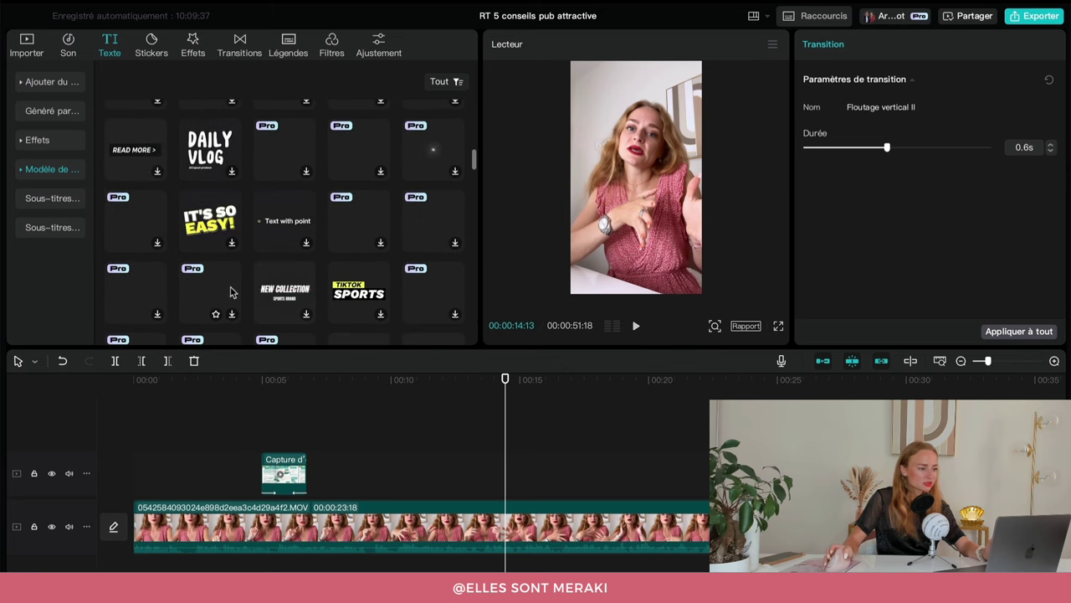
{"action": "scroll", "coordinate": [233, 290], "scroll_direction": "down", "scroll_amount": 5}
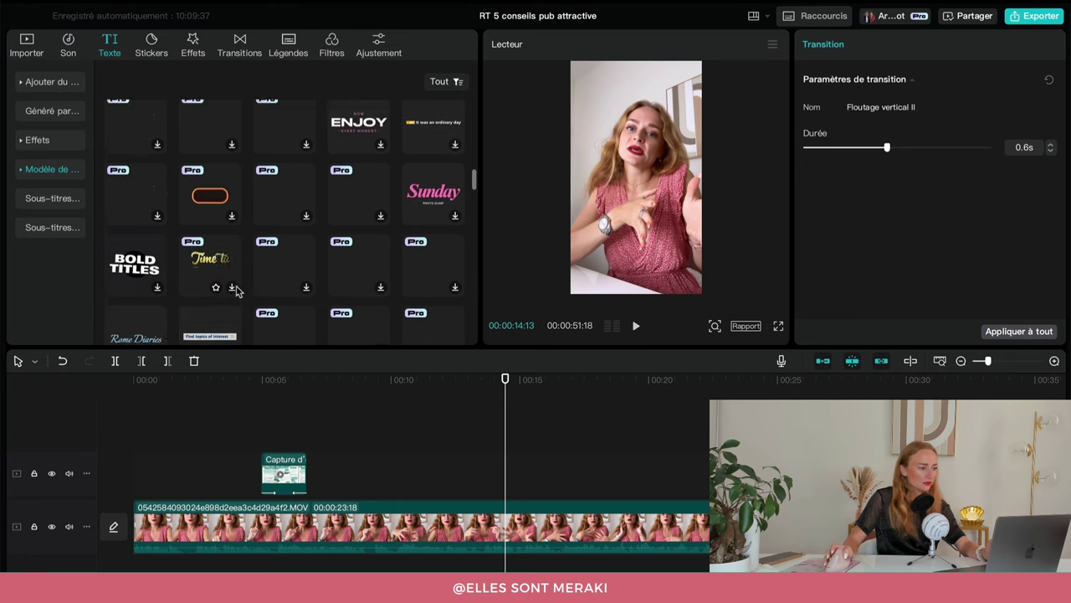
{"action": "scroll", "coordinate": [239, 287], "scroll_direction": "down", "scroll_amount": 4}
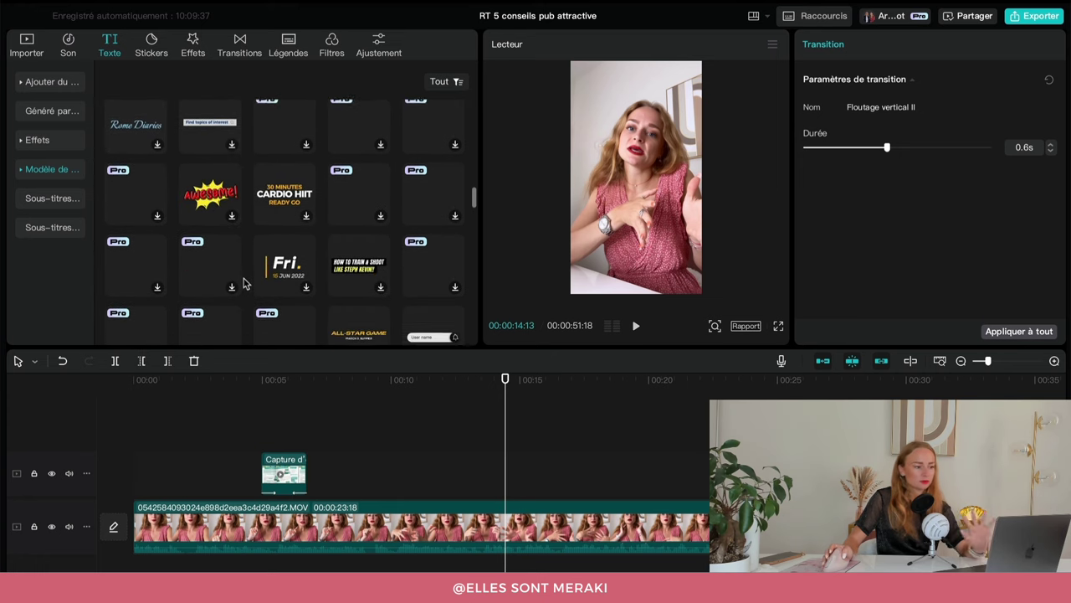
{"action": "scroll", "coordinate": [244, 281], "scroll_direction": "down", "scroll_amount": 4}
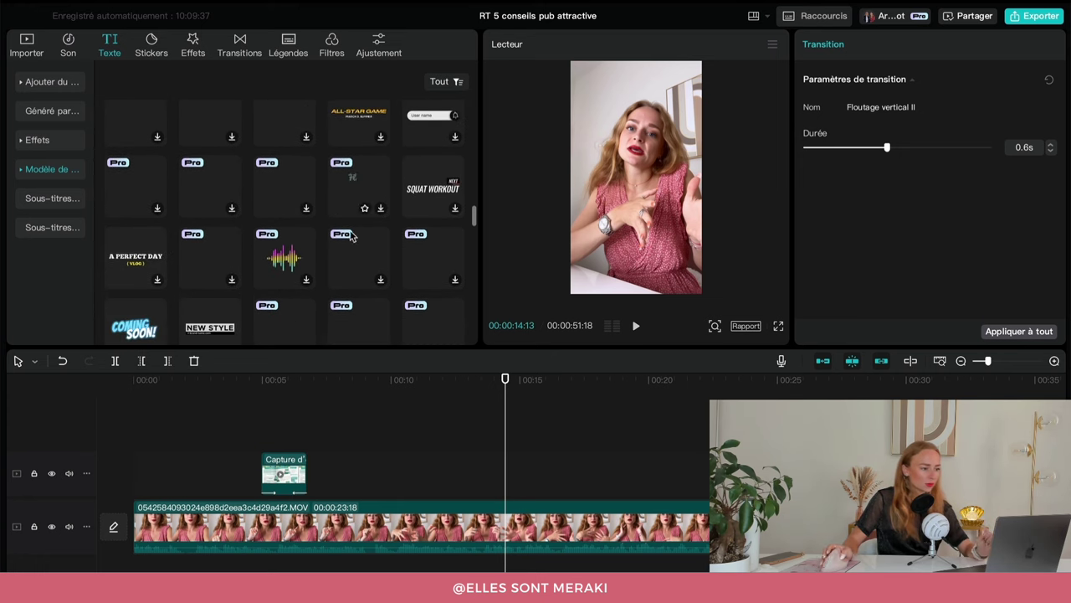
{"action": "scroll", "coordinate": [351, 237], "scroll_direction": "down", "scroll_amount": 4}
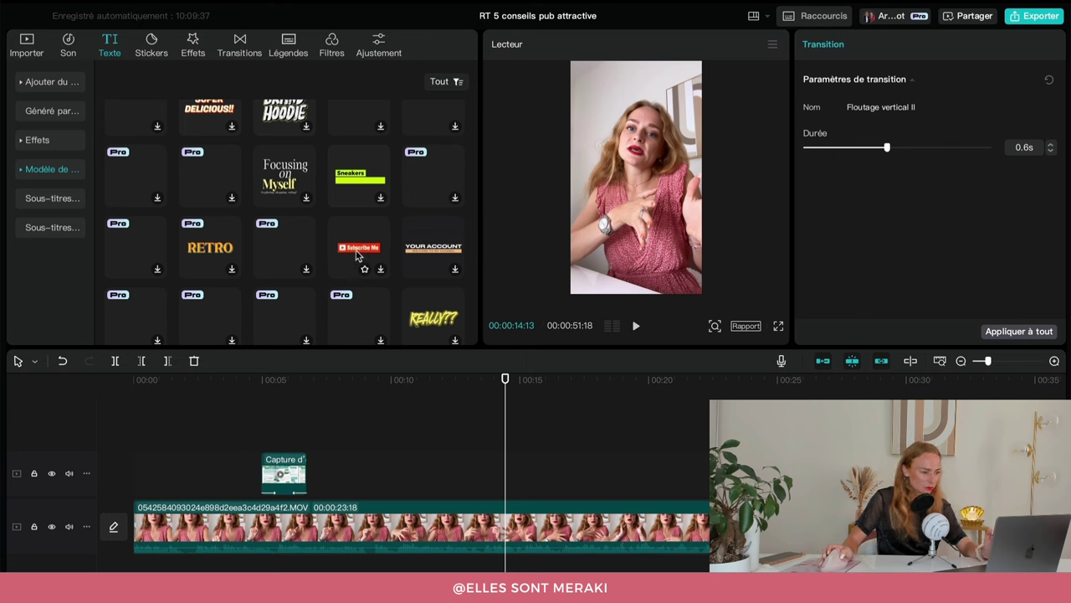
{"action": "left_click", "coordinate": [354, 255]}
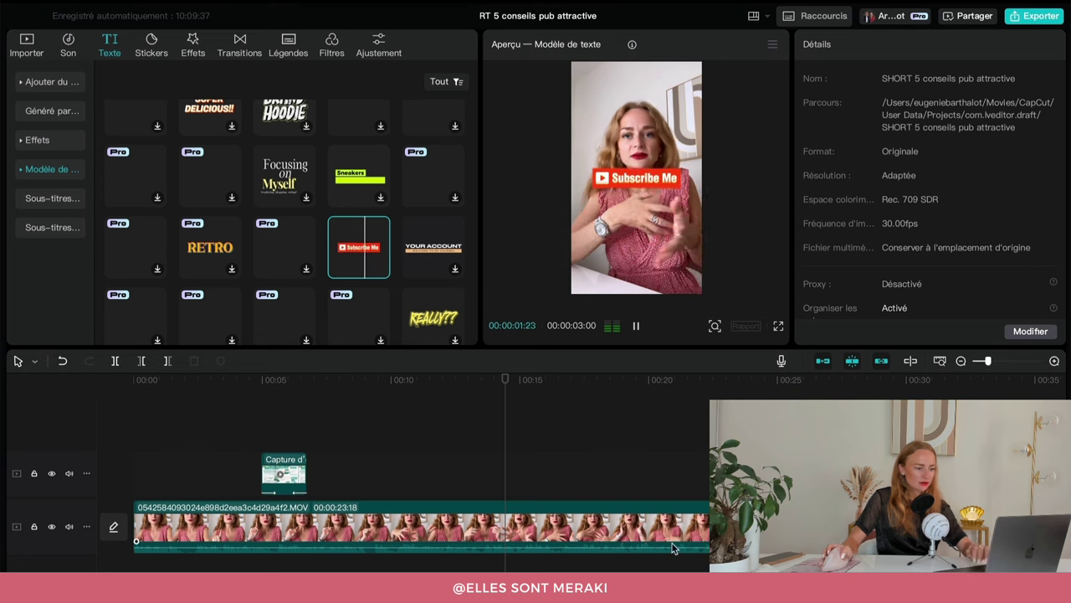
{"action": "scroll", "coordinate": [672, 539], "scroll_direction": "right", "scroll_amount": 10}
{"action": "scroll", "coordinate": [675, 533], "scroll_direction": "left", "scroll_amount": 10}
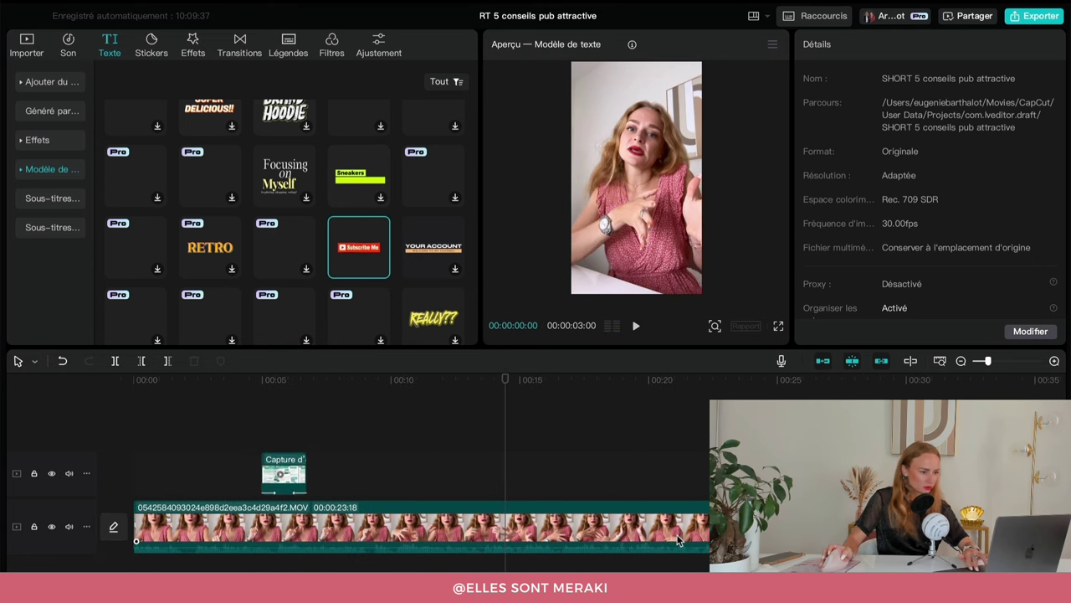
{"action": "mouse_move", "coordinate": [383, 268]}
{"action": "left_click_drag", "start_coordinate": [383, 268], "coordinate": [473, 481]}
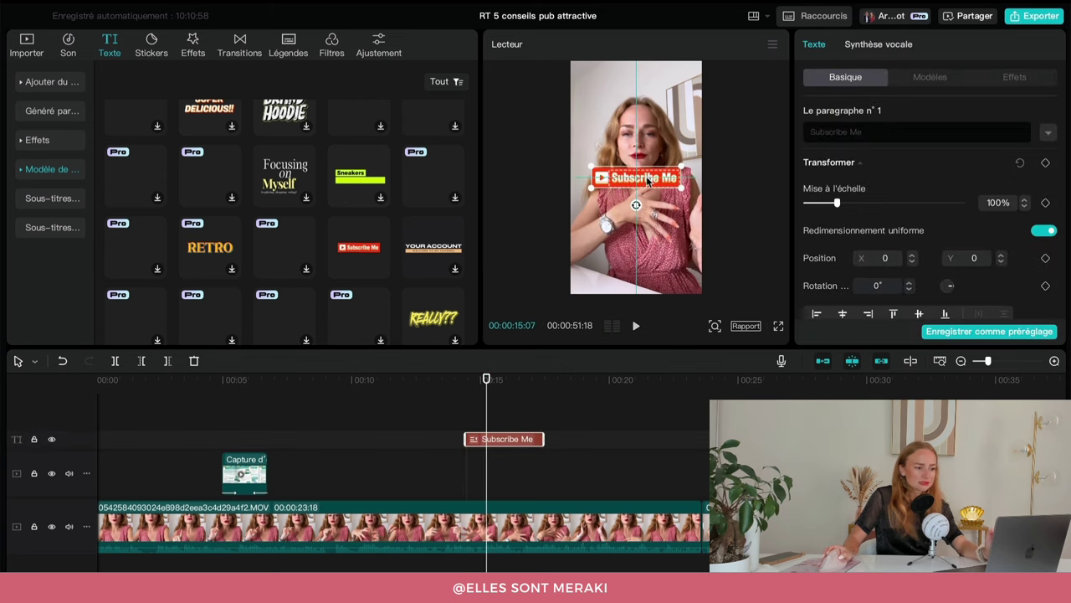
Step: Move the subscribe banner down to Y -1338 near the bottom of the frame and change its text to "Abonnez-vous"
{"action": "left_click_drag", "start_coordinate": [647, 178], "coordinate": [650, 262]}
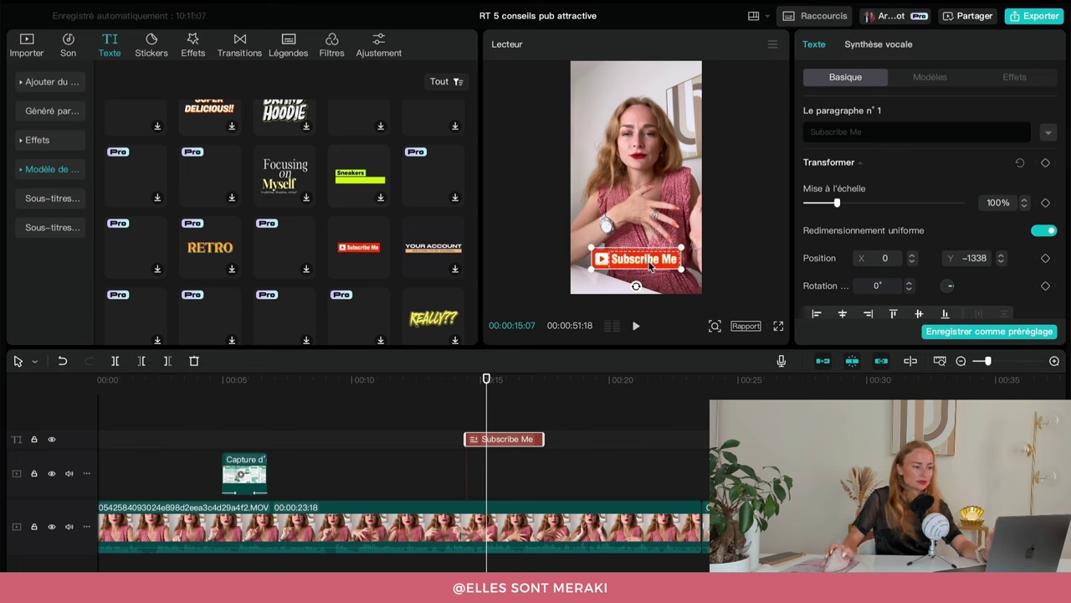
{"action": "double_click", "coordinate": [623, 260]}
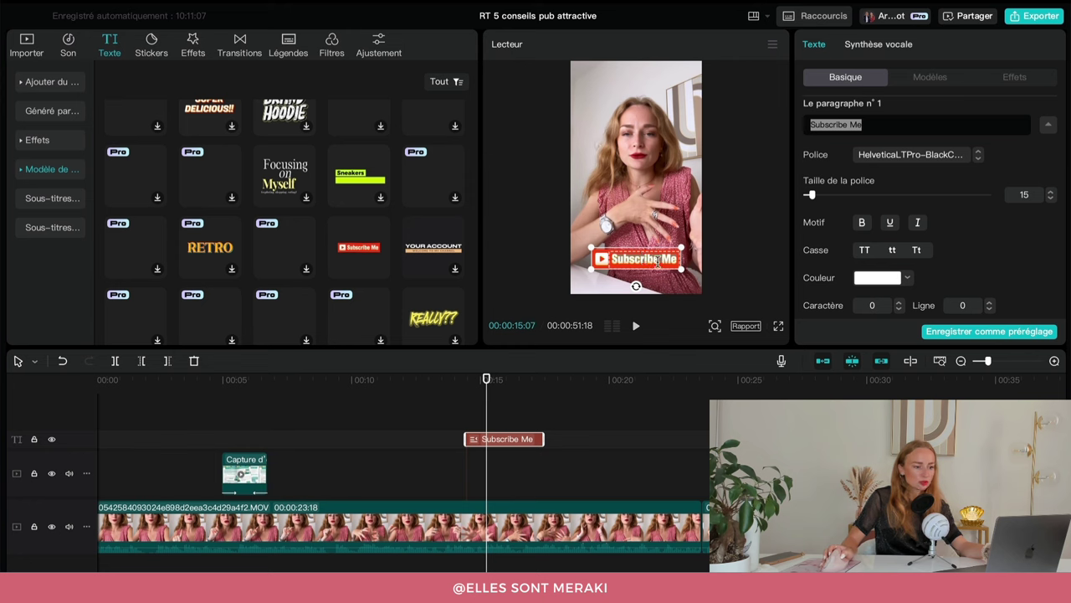
{"action": "type", "text": "Abonne"}
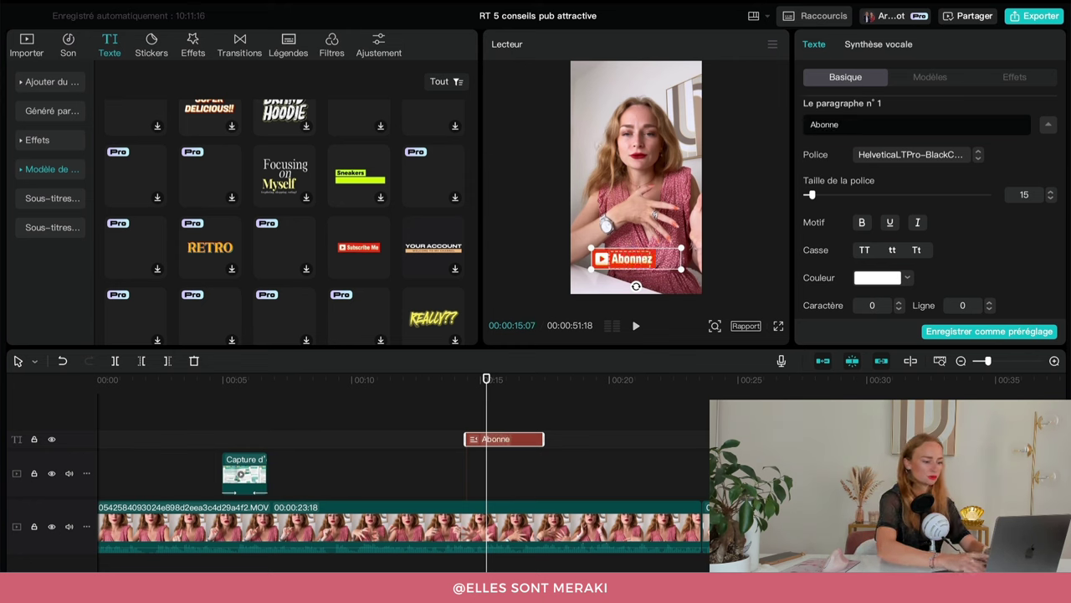
{"action": "type", "text": "z-vous"}
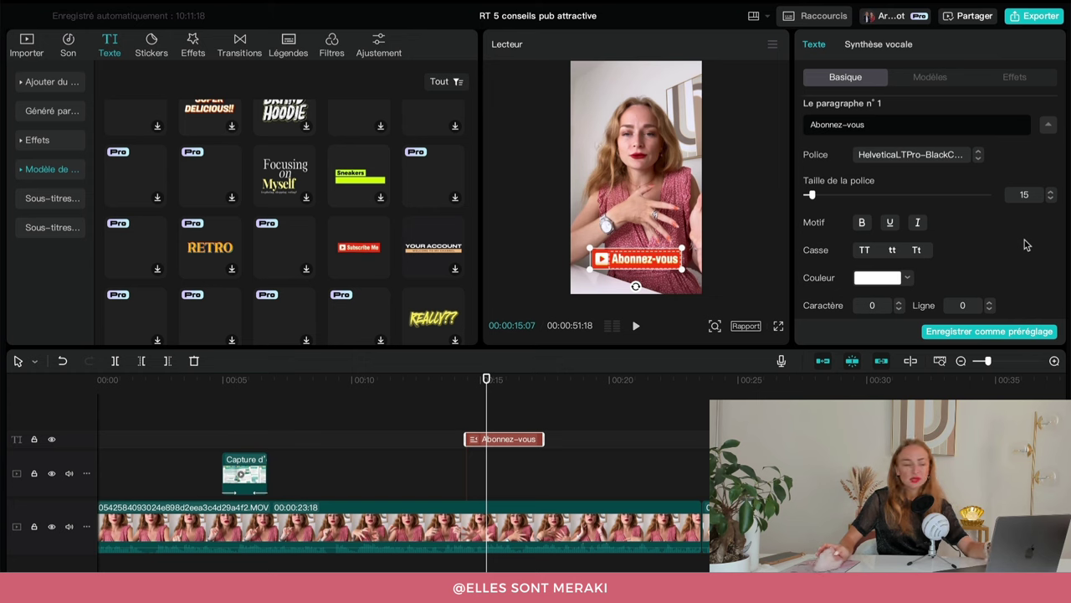
Step: Set the banner's font to Marvin at size 13 and shift the banner left so it fits inside the frame
{"action": "left_click", "coordinate": [920, 154]}
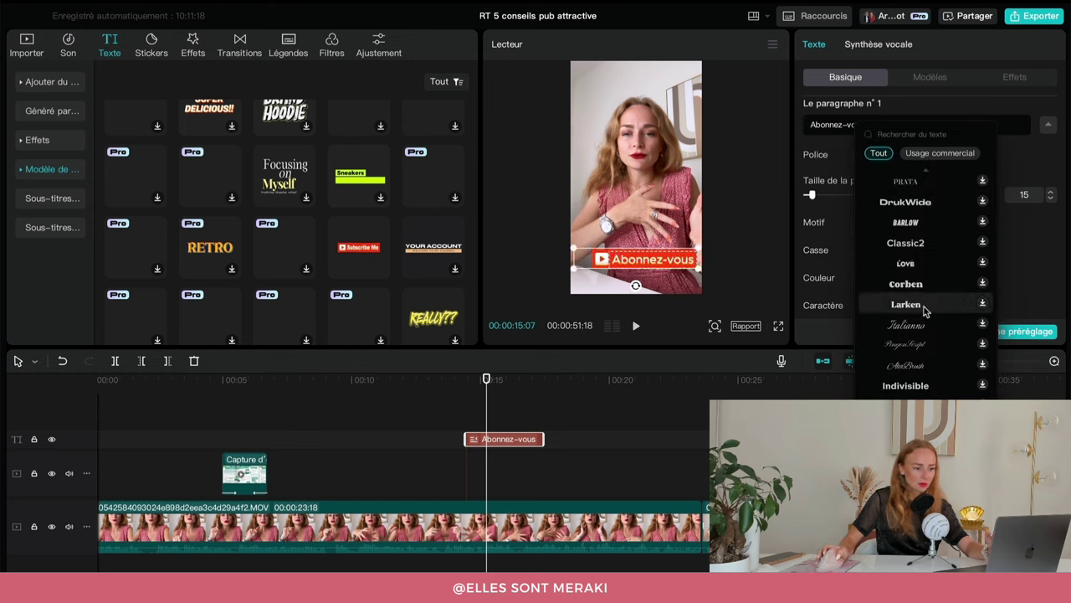
{"action": "scroll", "coordinate": [921, 368], "scroll_direction": "down", "scroll_amount": 2}
{"action": "scroll", "coordinate": [921, 369], "scroll_direction": "down", "scroll_amount": 3}
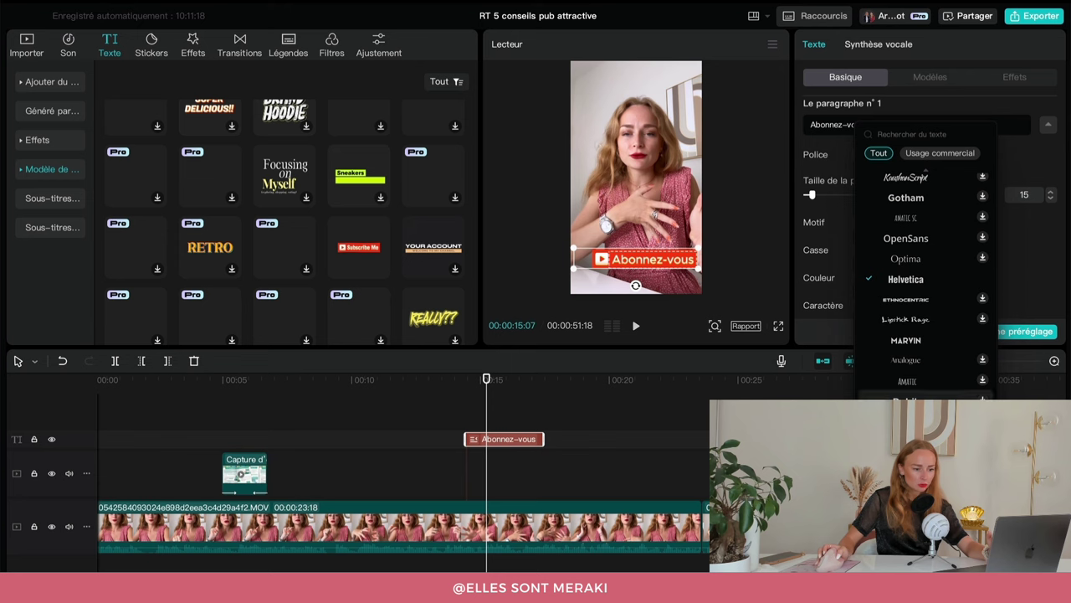
{"action": "left_click", "coordinate": [908, 341]}
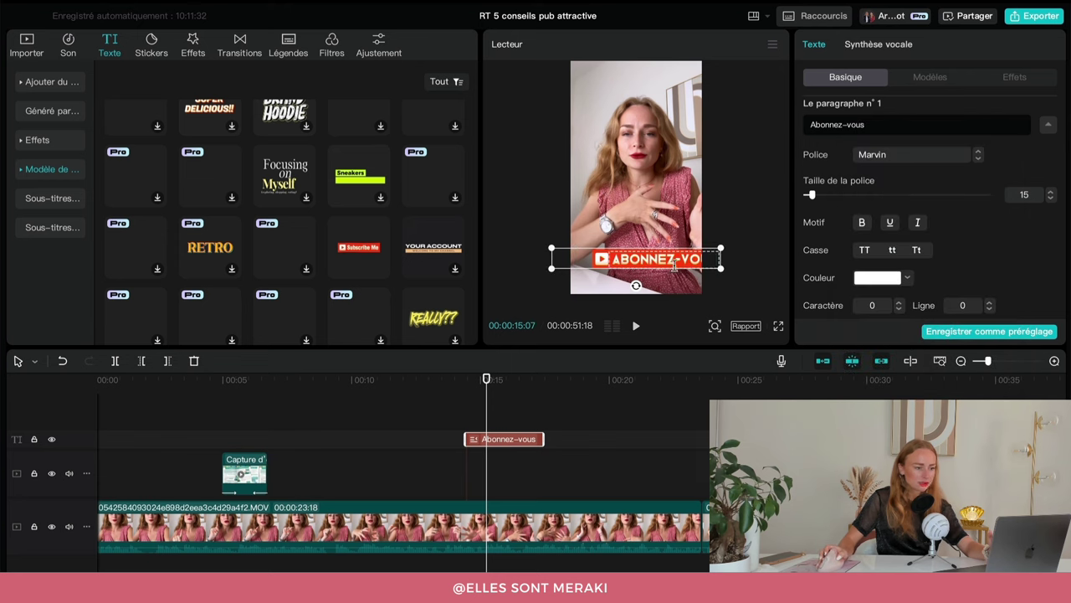
{"action": "left_click_drag", "start_coordinate": [602, 255], "coordinate": [584, 261]}
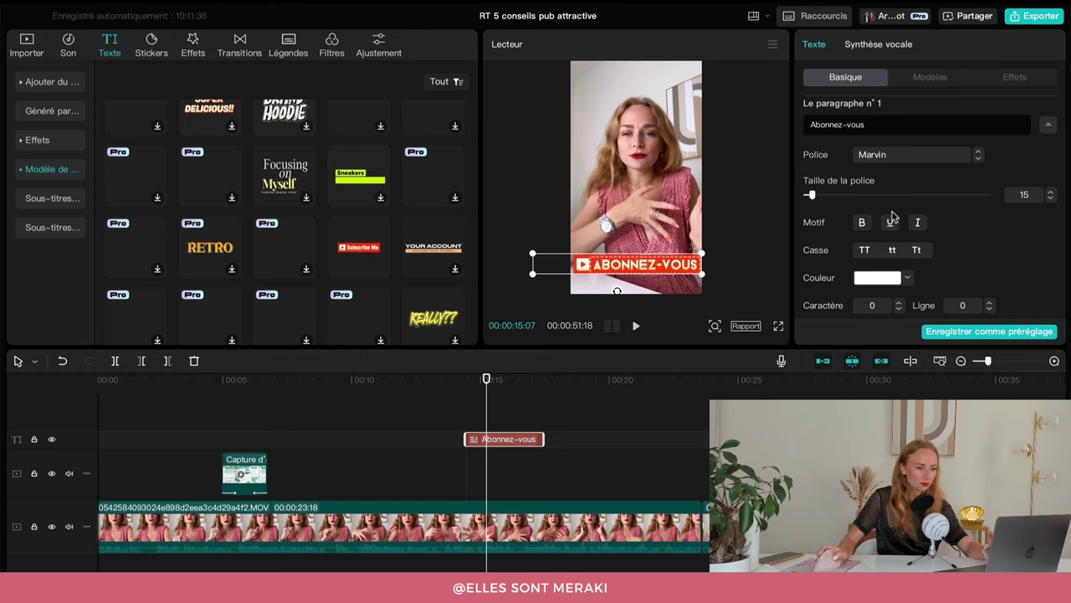
{"action": "left_click", "coordinate": [1051, 198]}
{"action": "left_click", "coordinate": [1051, 199]}
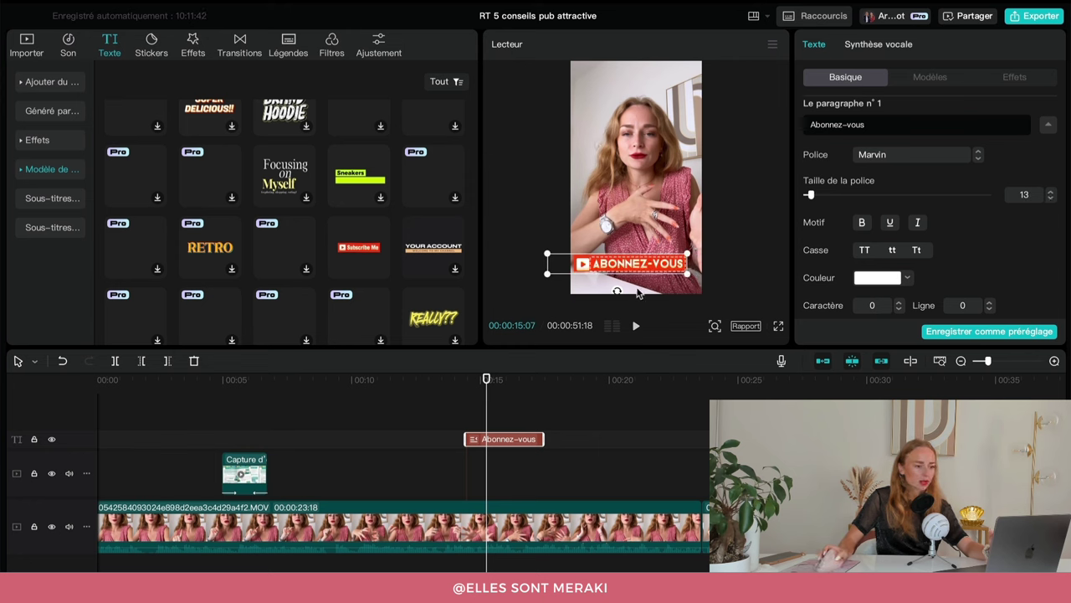
Step: Look over the banner's remaining style options, check it deselected in the preview, and play the video from 00:00:14:00
{"action": "scroll", "coordinate": [846, 244], "scroll_direction": "down", "scroll_amount": 5}
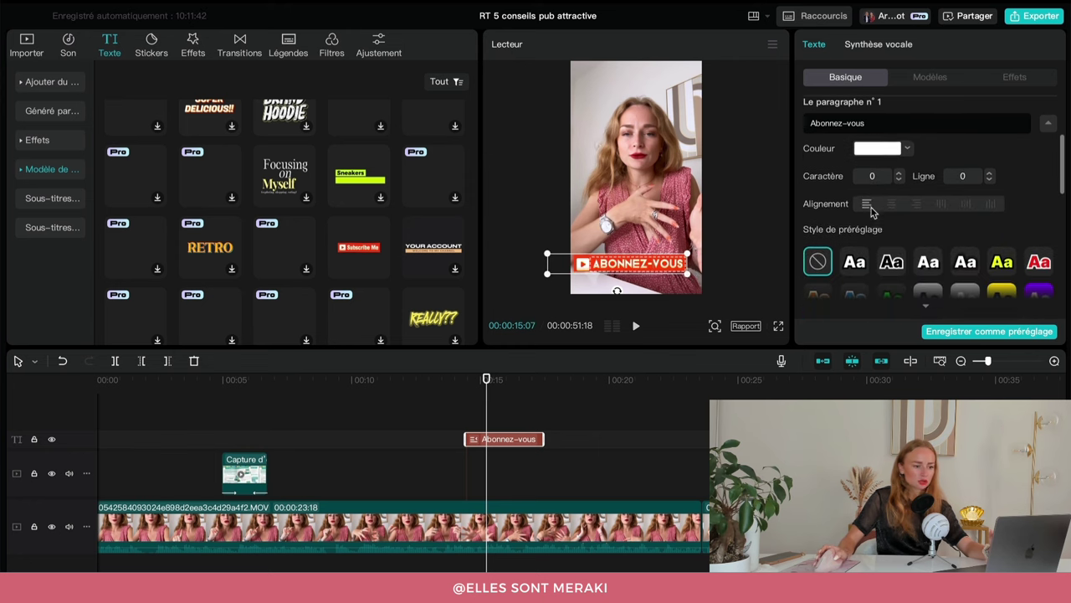
{"action": "scroll", "coordinate": [847, 244], "scroll_direction": "down", "scroll_amount": 8}
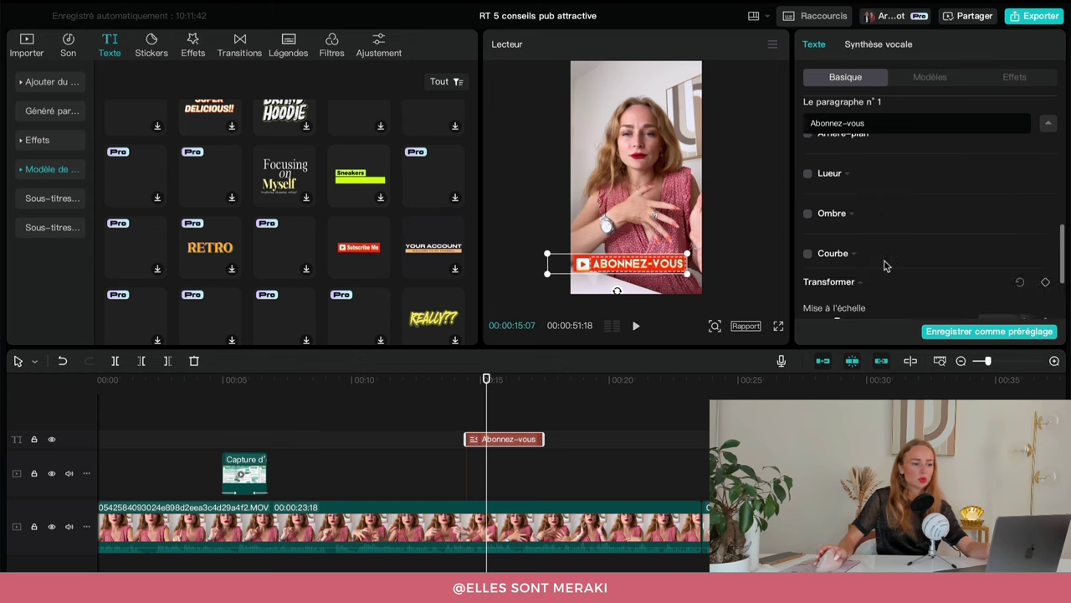
{"action": "left_click", "coordinate": [732, 254]}
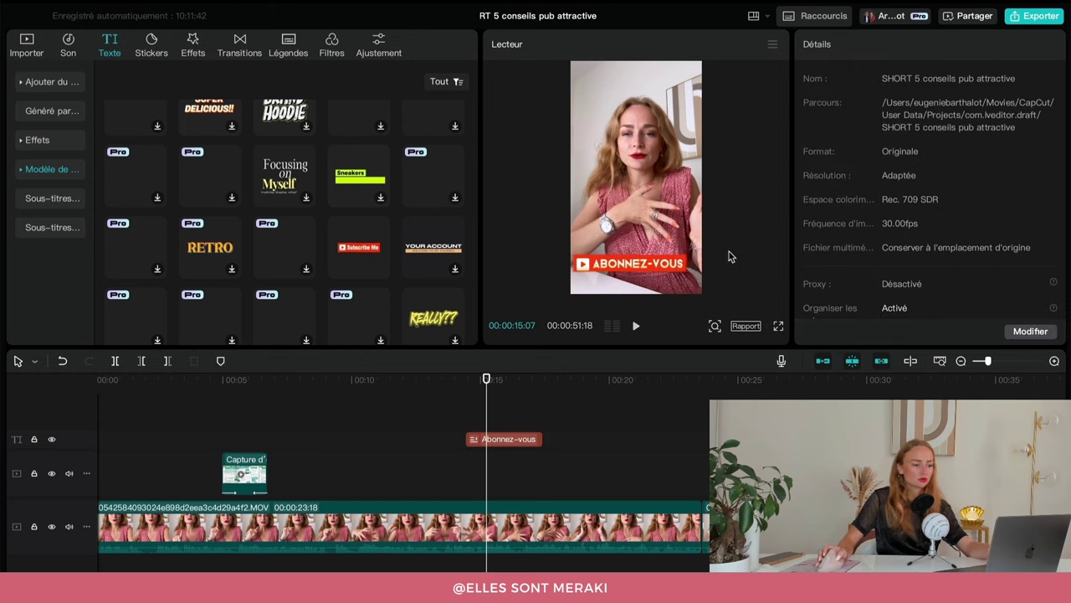
{"action": "left_click", "coordinate": [672, 267]}
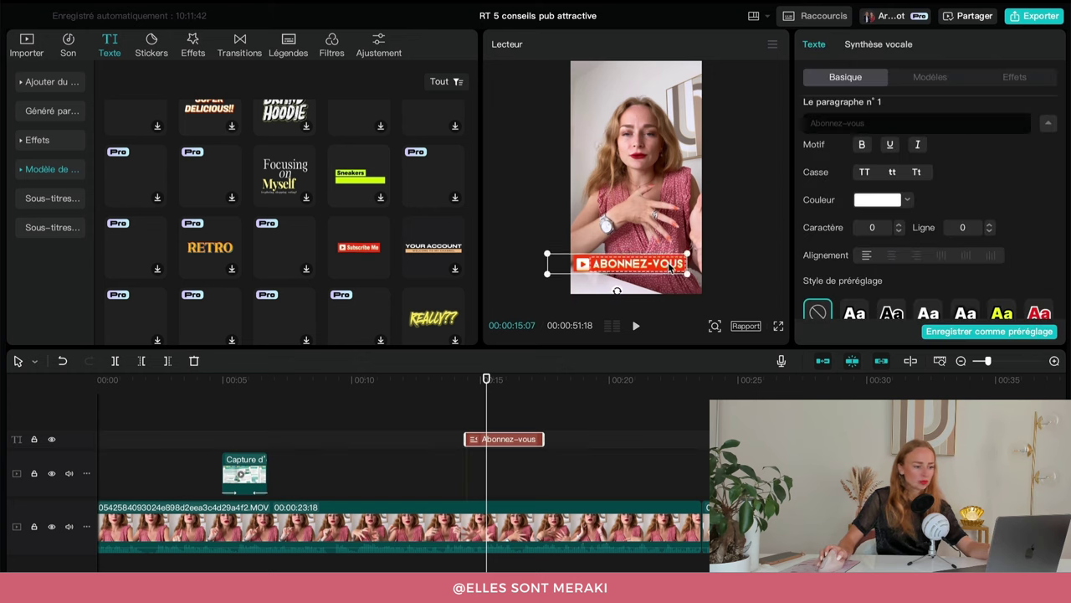
{"action": "left_click", "coordinate": [740, 262]}
{"action": "left_click_drag", "start_coordinate": [487, 379], "coordinate": [454, 384]}
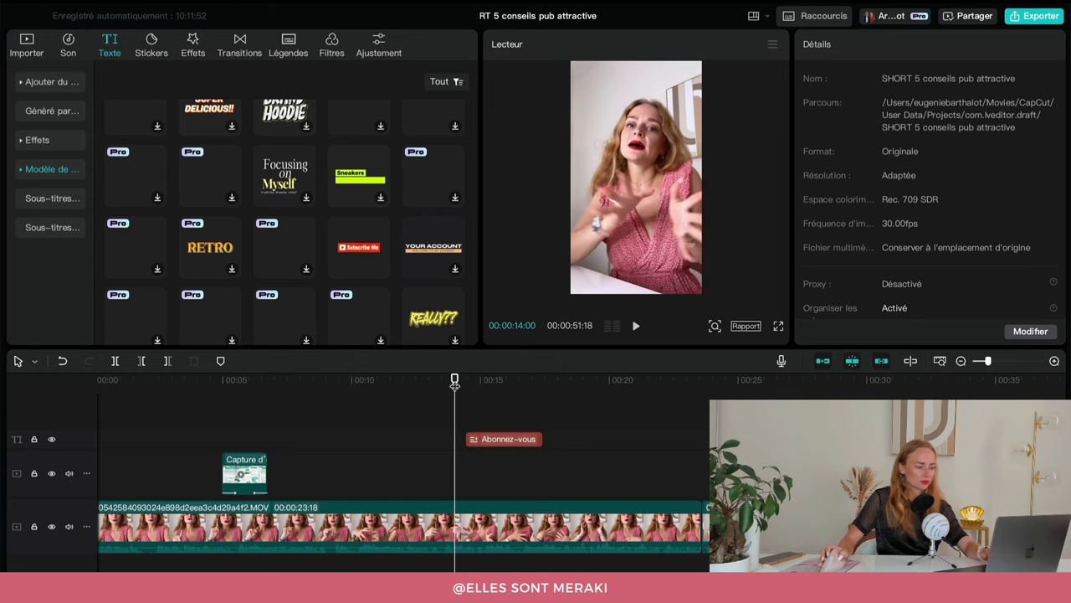
{"action": "key", "text": "space"}
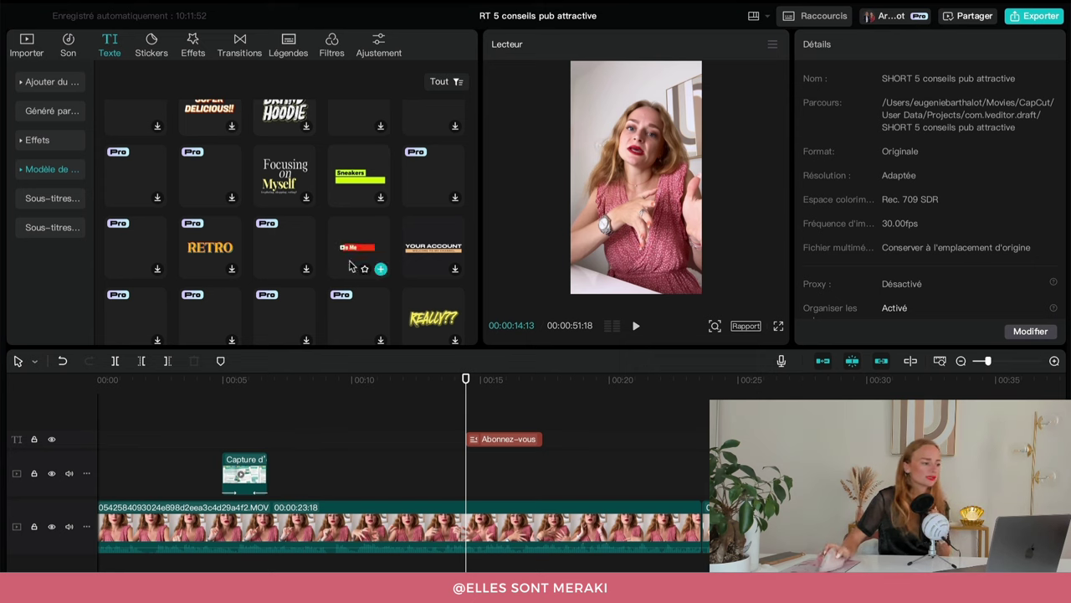
Step: Look through the music library, the sound effects and the imported project media, including the voice-over recordings
{"action": "left_click", "coordinate": [69, 46]}
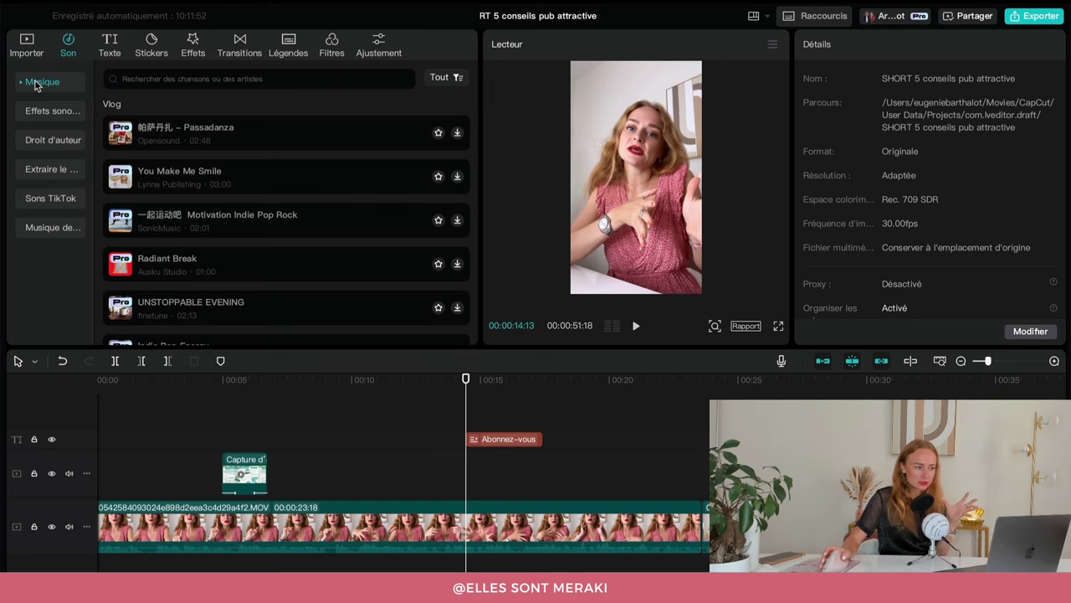
{"action": "left_click", "coordinate": [43, 111]}
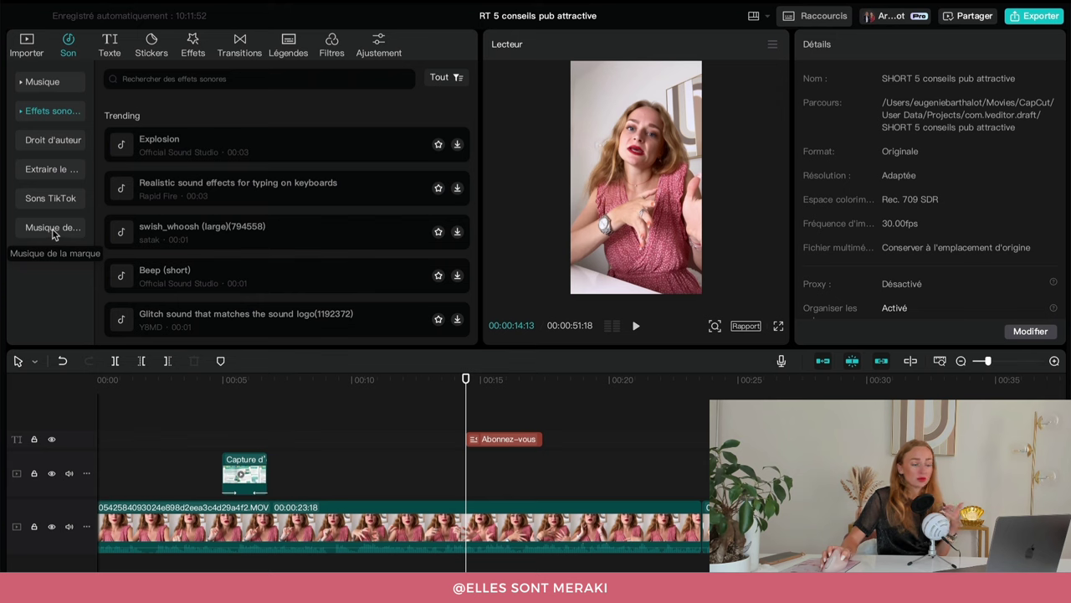
{"action": "left_click", "coordinate": [27, 46]}
{"action": "scroll", "coordinate": [184, 301], "scroll_direction": "down", "scroll_amount": 1}
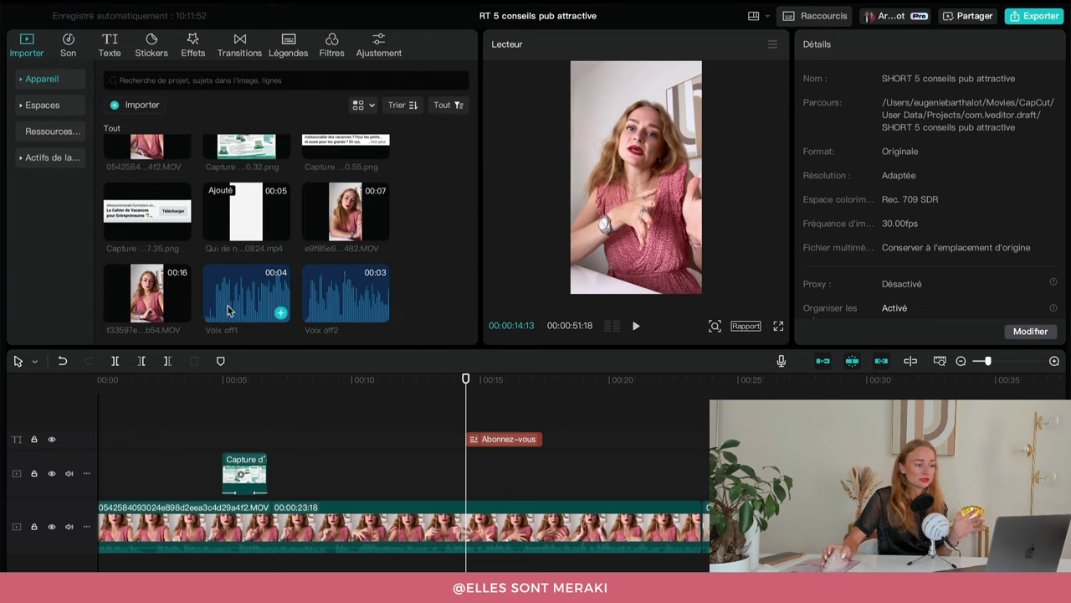
{"action": "scroll", "coordinate": [266, 284], "scroll_direction": "up", "scroll_amount": 1}
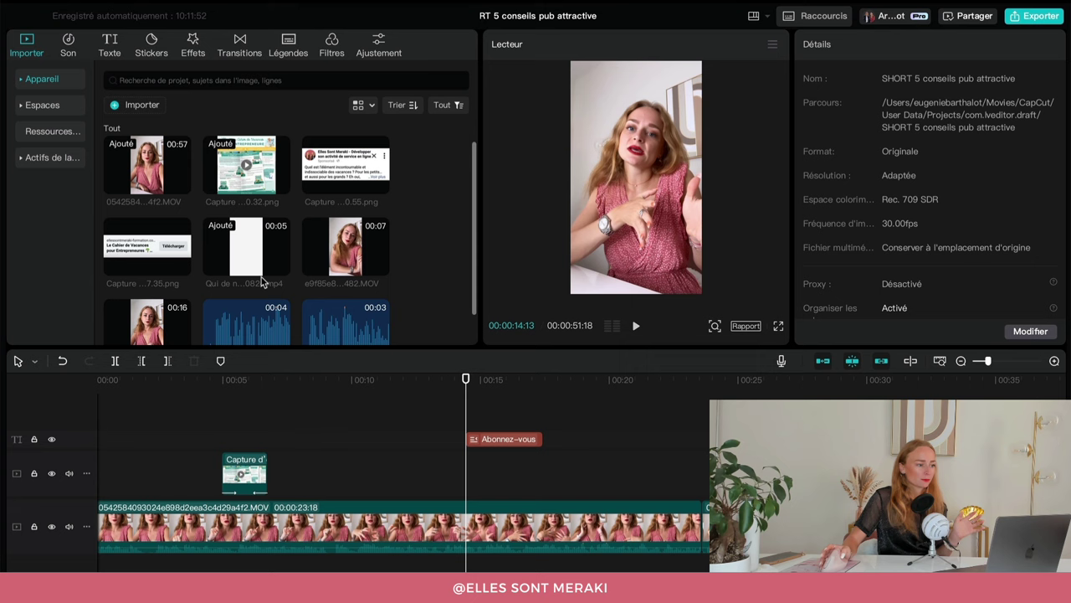
Step: Search the sound effects for "ding" and filter them to Usage commercial
{"action": "left_click", "coordinate": [66, 43]}
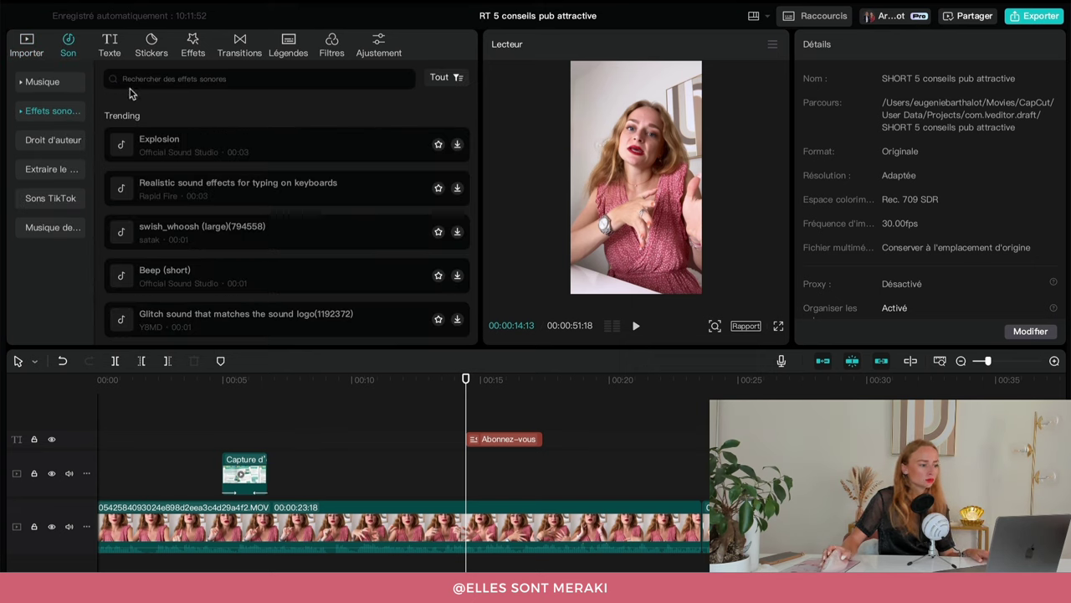
{"action": "type", "text": "ding"}
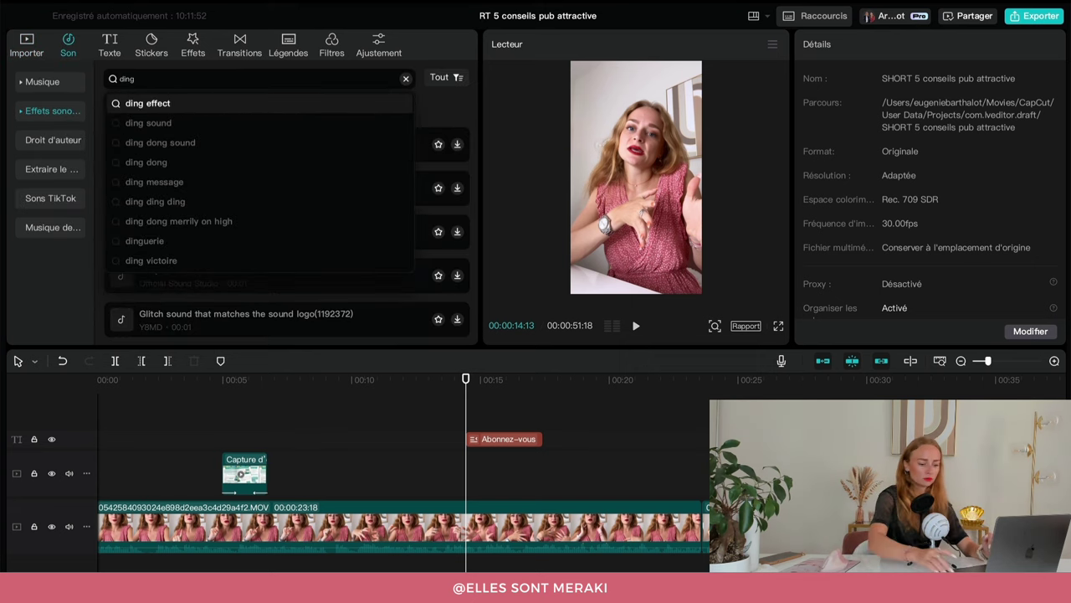
{"action": "key", "text": "Return"}
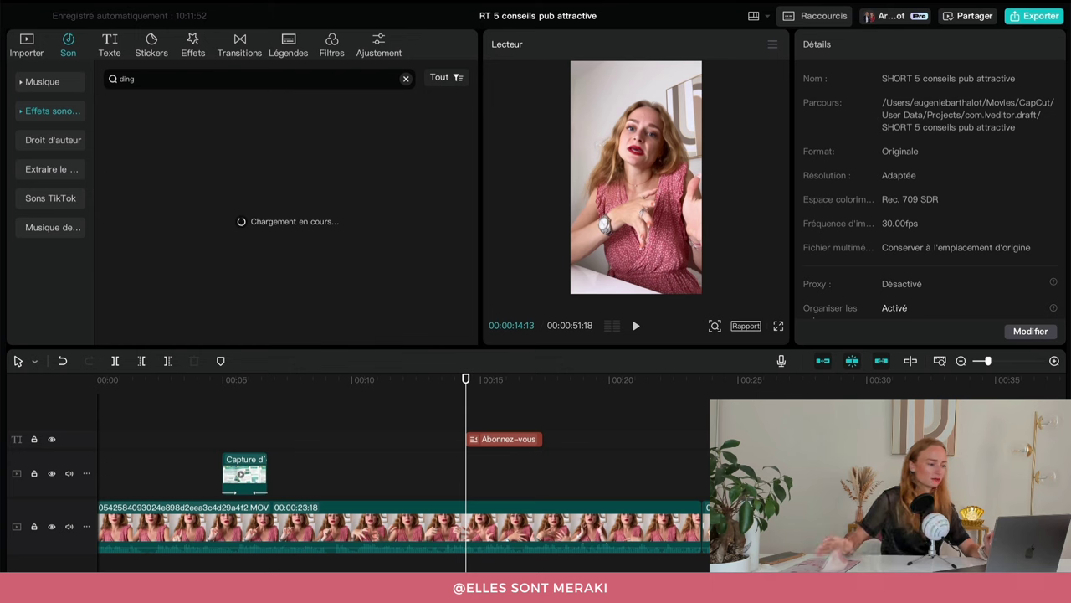
{"action": "left_click", "coordinate": [445, 79]}
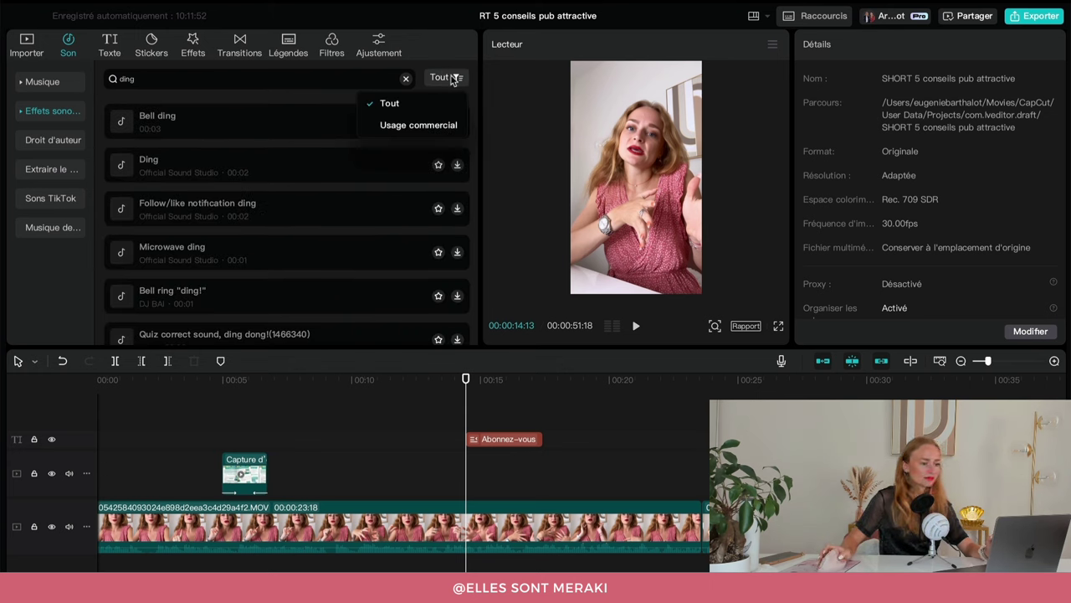
{"action": "left_click", "coordinate": [404, 126]}
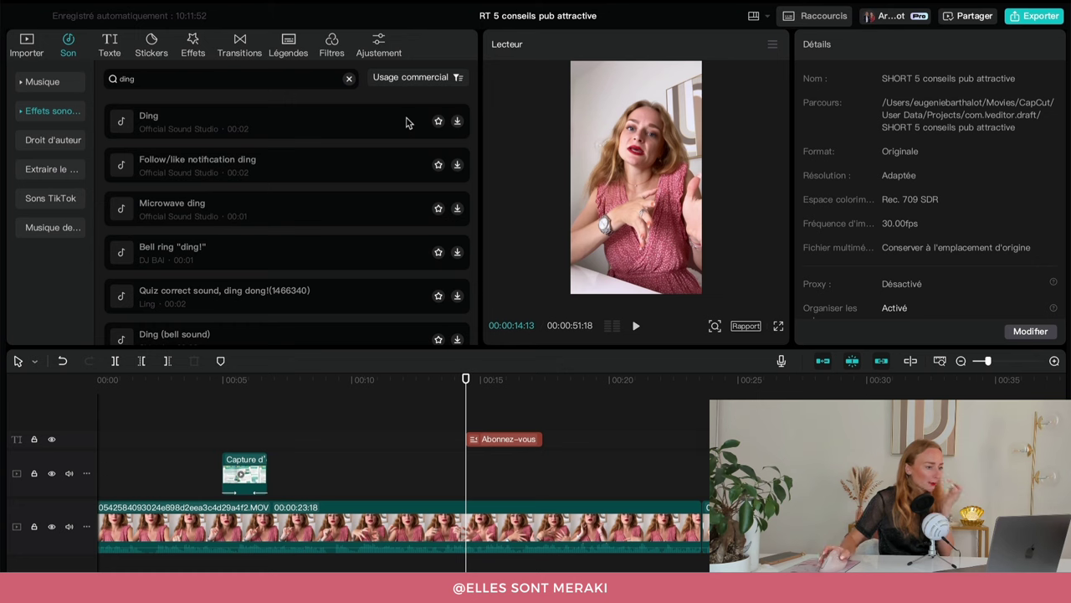
Step: Raise the system volume and listen to the Ding, Follow/like notification ding, Microwave ding and Bell ring "ding!" effects
{"action": "key", "text": "XF86AudioRaiseVolume"}
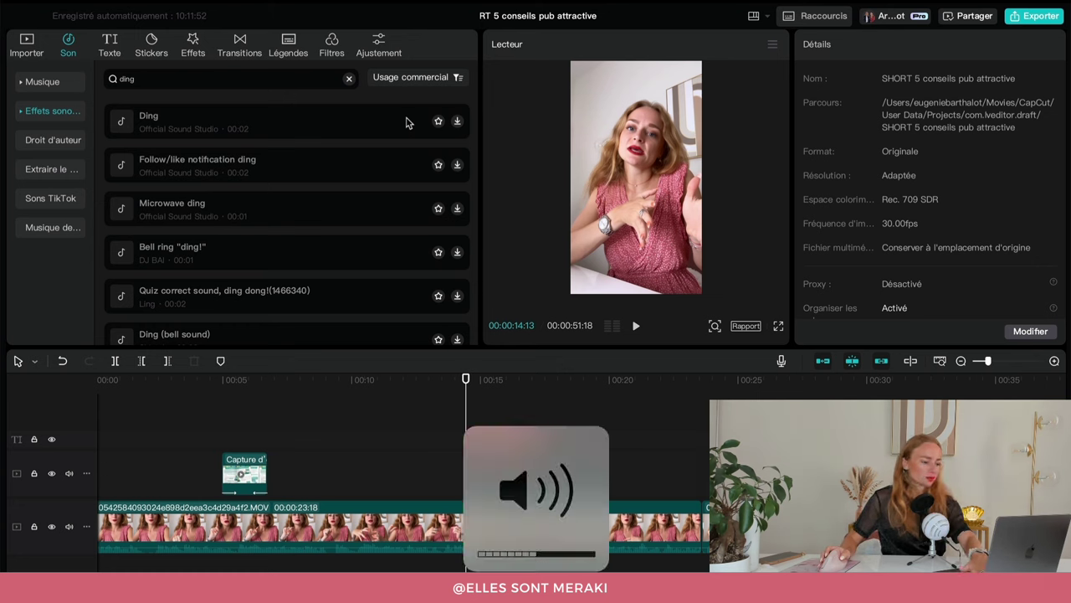
{"action": "left_click", "coordinate": [123, 124]}
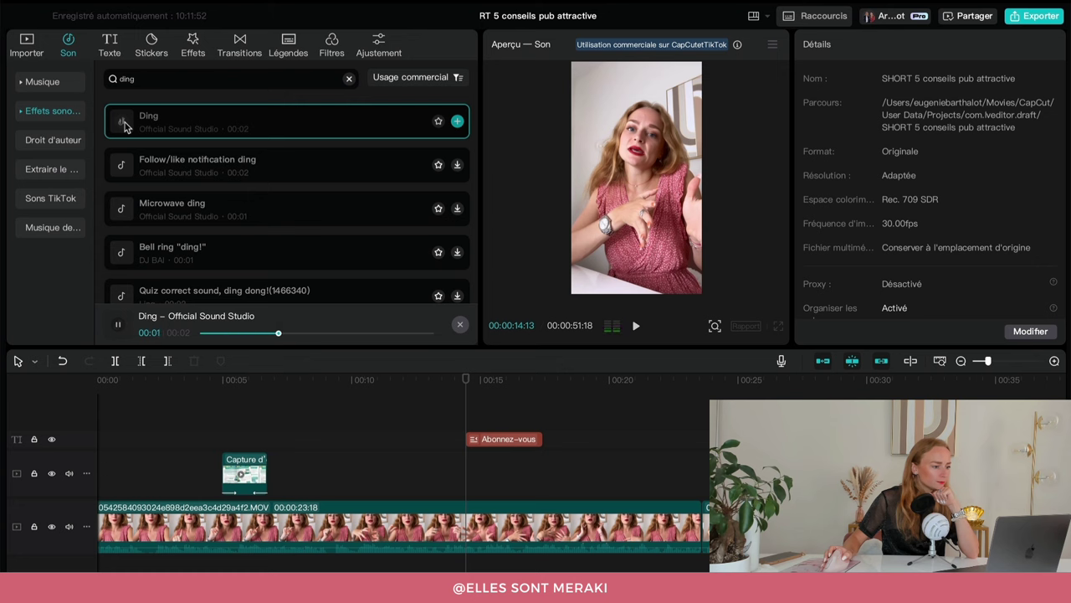
{"action": "left_click", "coordinate": [123, 171]}
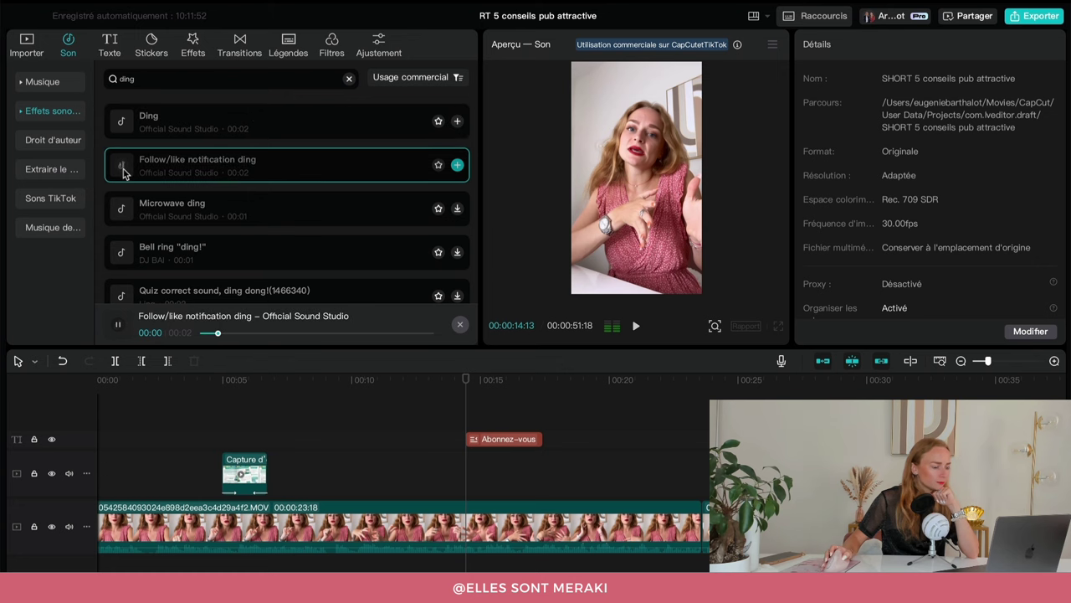
{"action": "left_click", "coordinate": [132, 209]}
{"action": "left_click", "coordinate": [154, 260]}
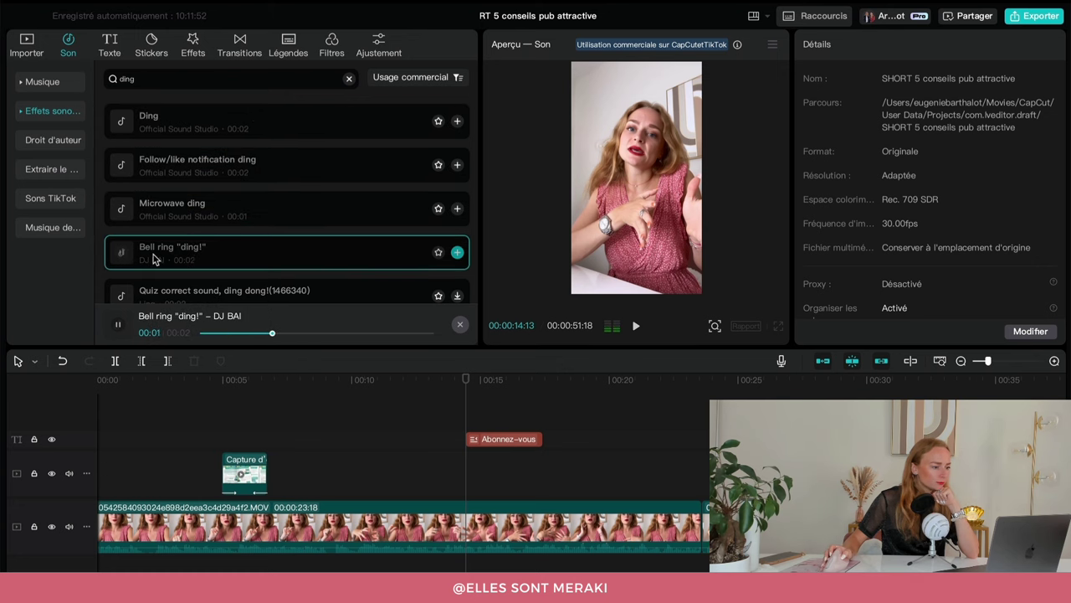
Step: Add the Follow/like notification ding effect at the start of the Abonnez-vous banner and play it back from 00:00:14:00
{"action": "left_click", "coordinate": [205, 171]}
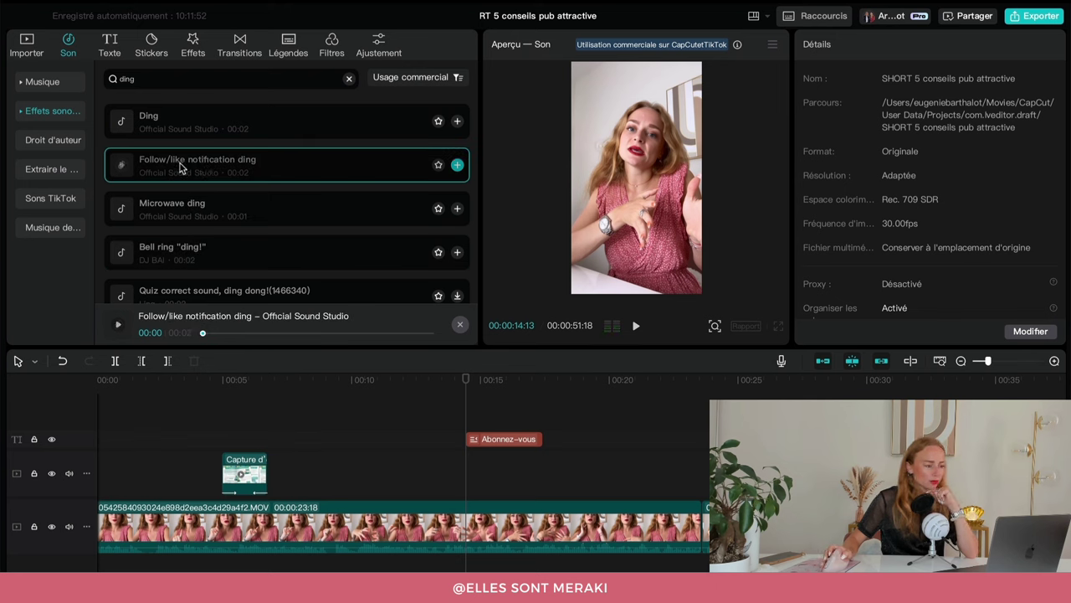
{"action": "left_click_drag", "start_coordinate": [179, 167], "coordinate": [466, 420]}
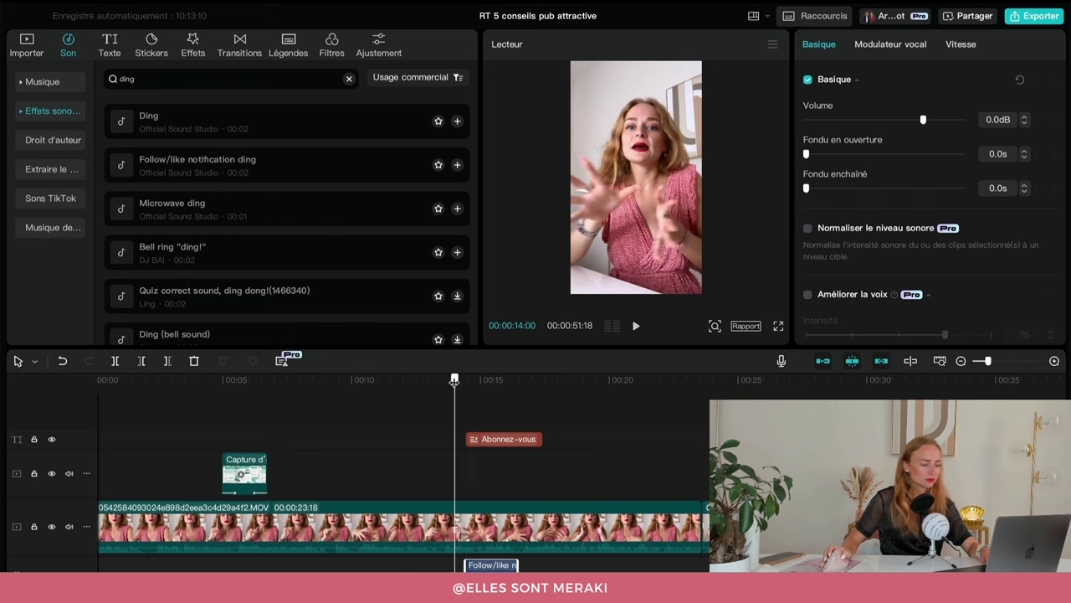
{"action": "key", "text": "space"}
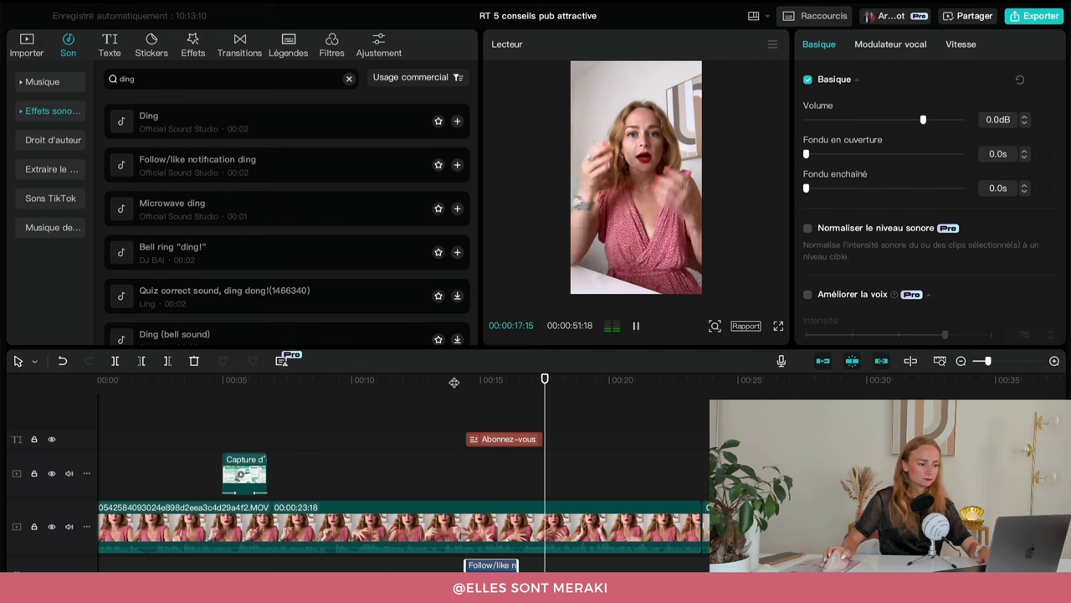
{"action": "key", "text": "space"}
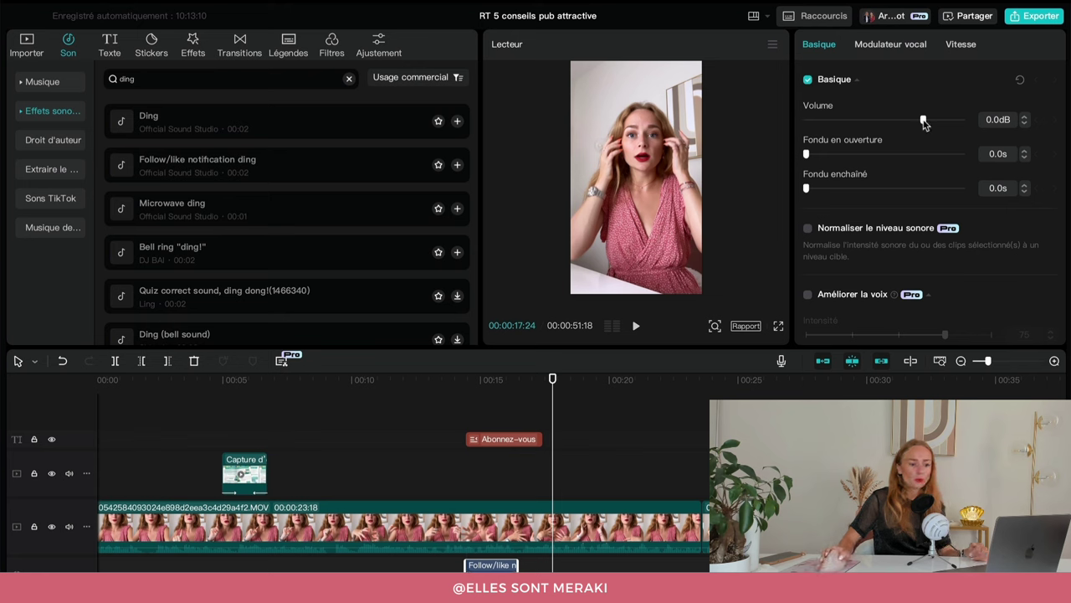
{"action": "mouse_move", "coordinate": [922, 121]}
{"action": "left_mouse_down"}
{"action": "mouse_move", "coordinate": [940, 123]}
{"action": "mouse_move", "coordinate": [924, 123]}
{"action": "left_mouse_up"}
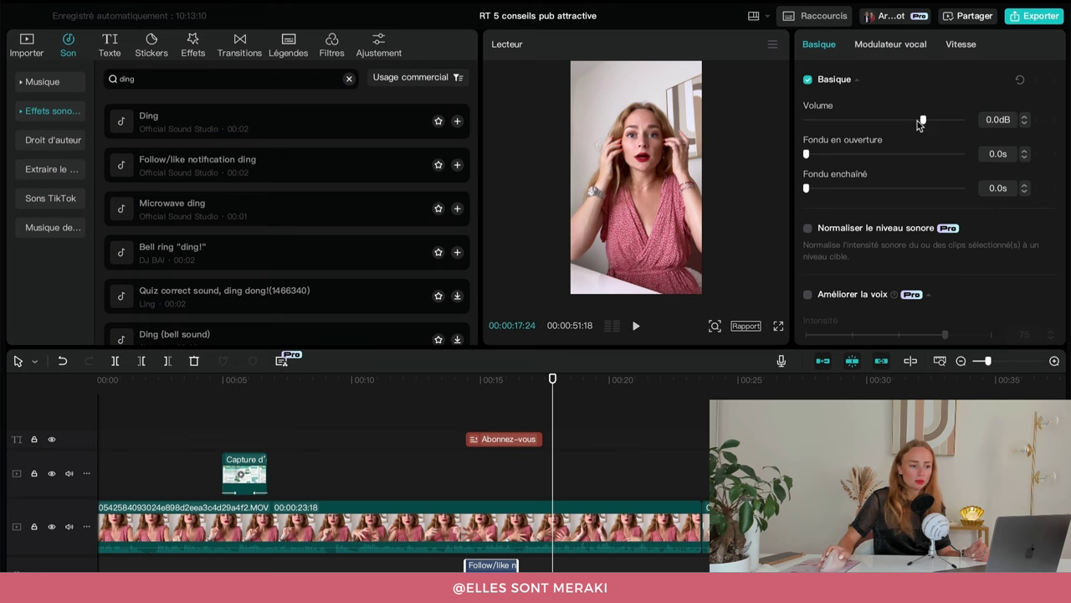
Step: Return the playhead to the start of the timeline and look through the Vlog and Summer music categories
{"action": "left_click", "coordinate": [133, 381]}
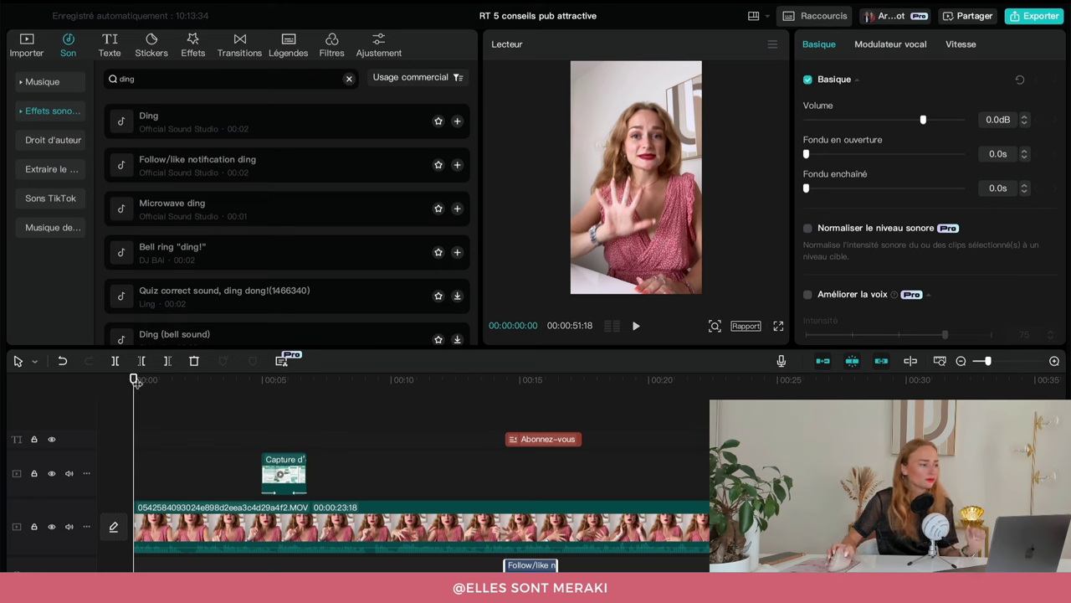
{"action": "left_click", "coordinate": [42, 82]}
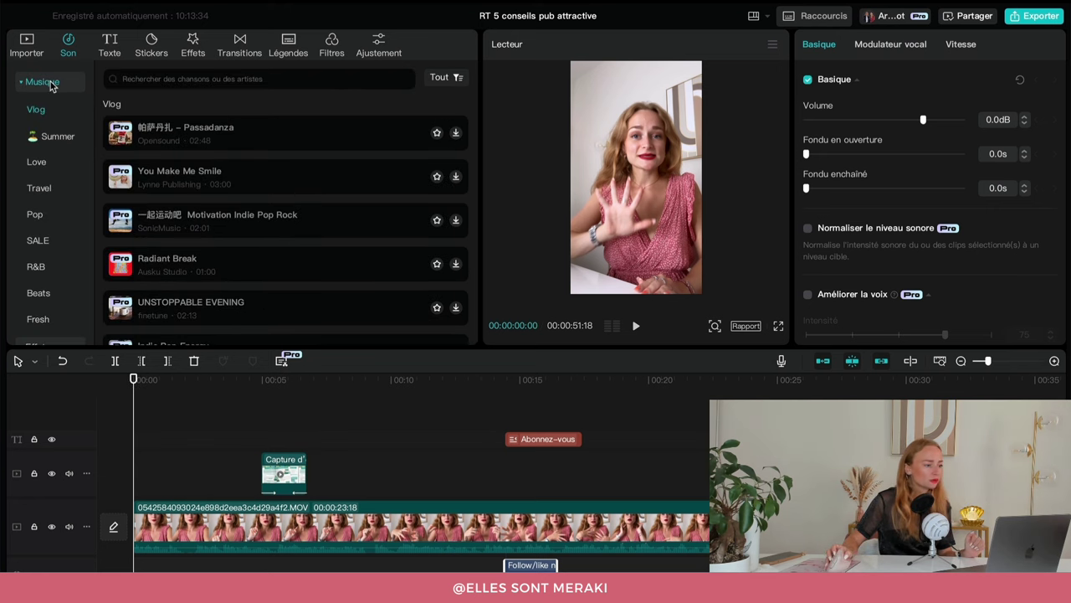
{"action": "scroll", "coordinate": [299, 231], "scroll_direction": "down", "scroll_amount": 5}
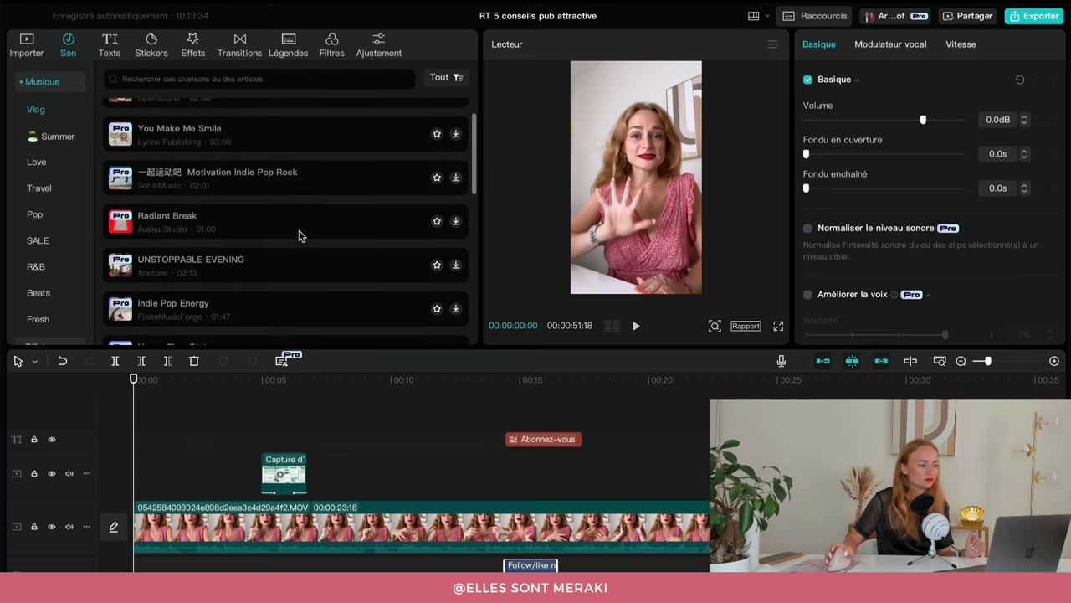
{"action": "scroll", "coordinate": [299, 236], "scroll_direction": "down", "scroll_amount": 5}
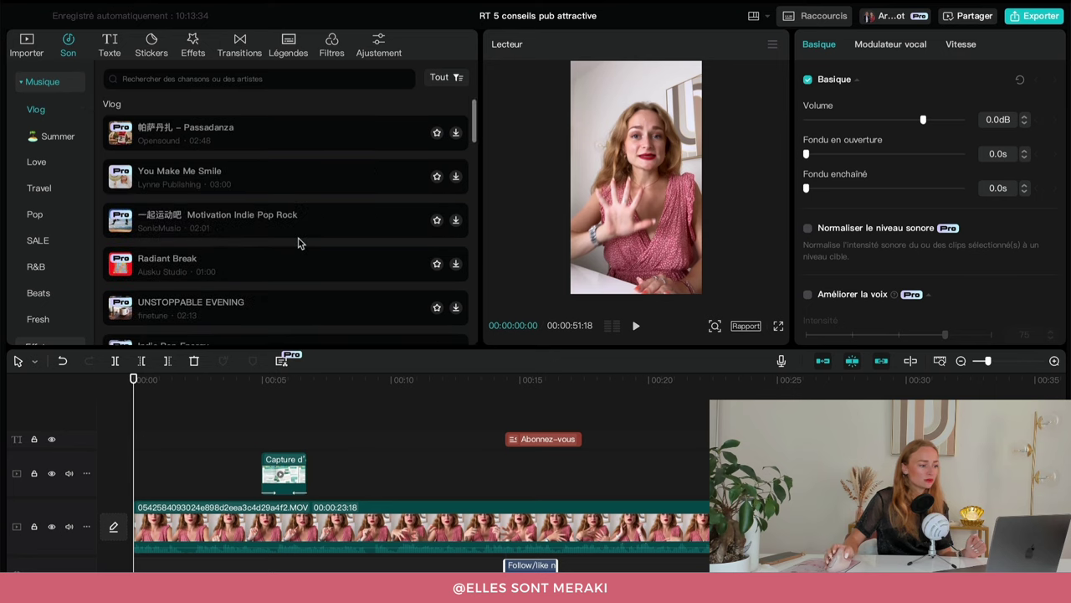
{"action": "scroll", "coordinate": [42, 151], "scroll_direction": "down", "scroll_amount": 3}
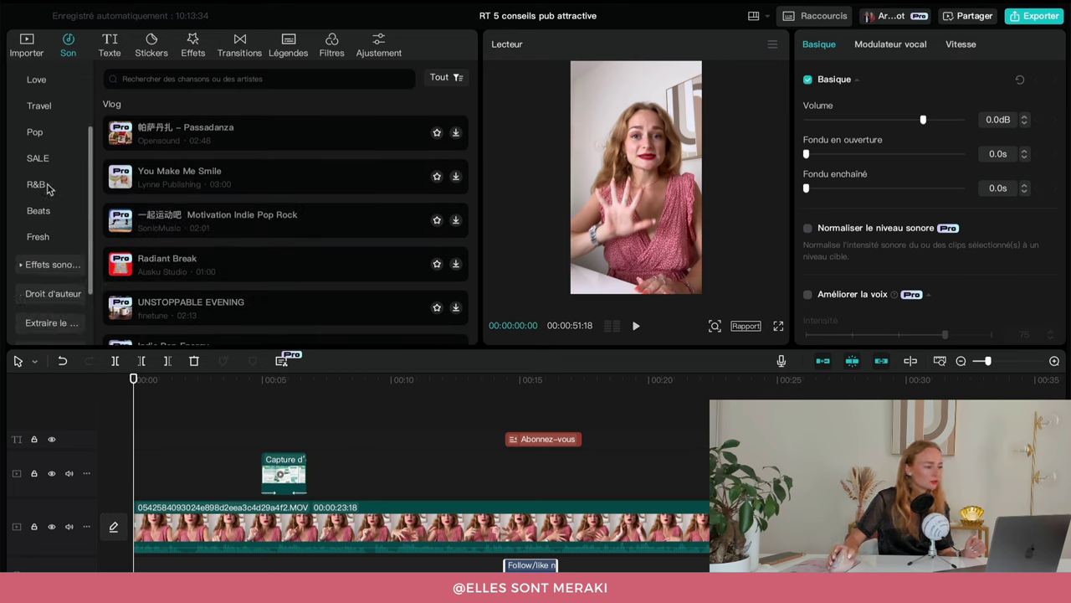
{"action": "scroll", "coordinate": [47, 238], "scroll_direction": "up", "scroll_amount": 1}
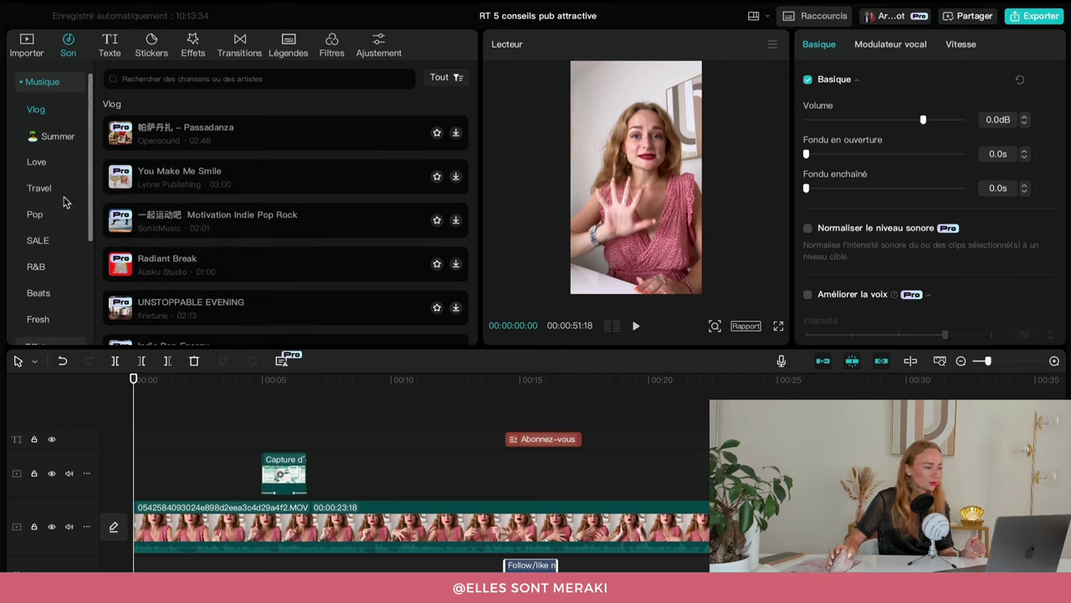
{"action": "left_click", "coordinate": [66, 138]}
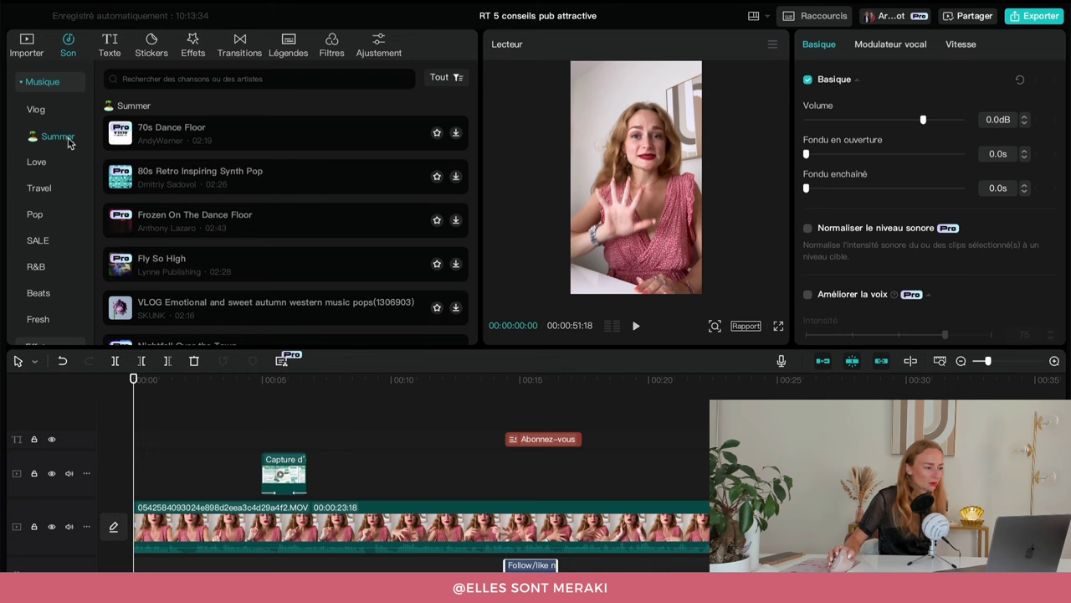
Step: Filter the music to Usage commercial, look through the Cheer for Paris tracks and listen to Inspirational
{"action": "left_click", "coordinate": [458, 78]}
{"action": "left_click", "coordinate": [434, 129]}
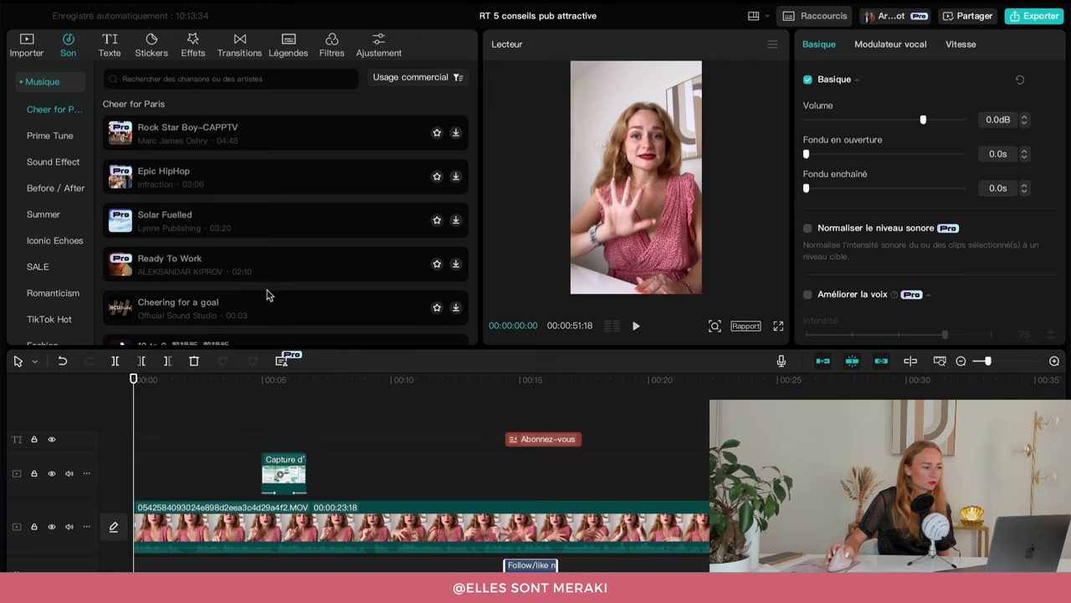
{"action": "scroll", "coordinate": [269, 287], "scroll_direction": "down", "scroll_amount": 3}
{"action": "scroll", "coordinate": [271, 290], "scroll_direction": "down", "scroll_amount": 2}
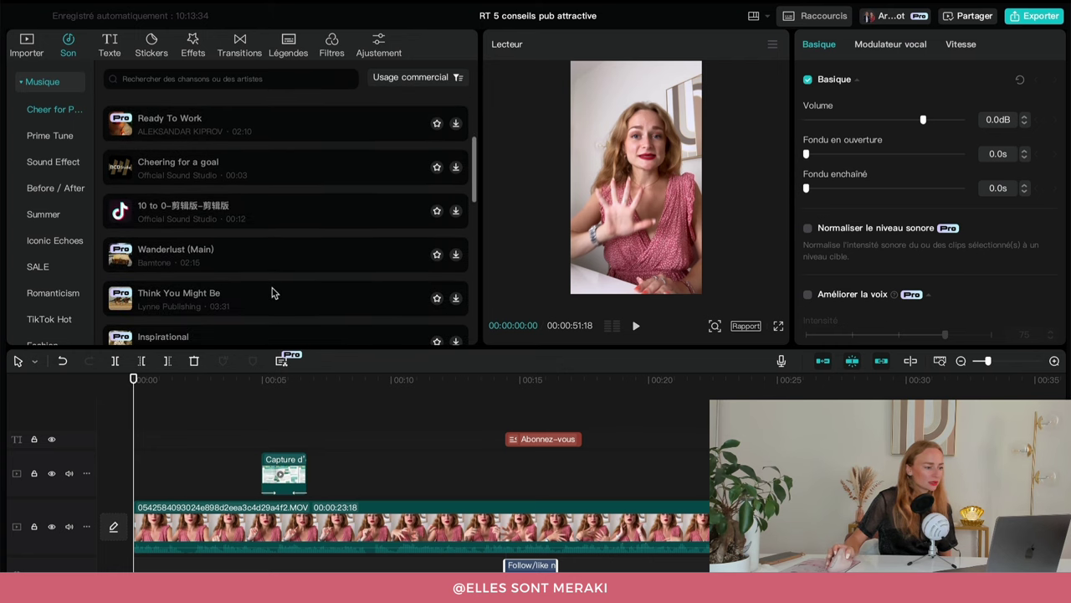
{"action": "left_click", "coordinate": [377, 296]}
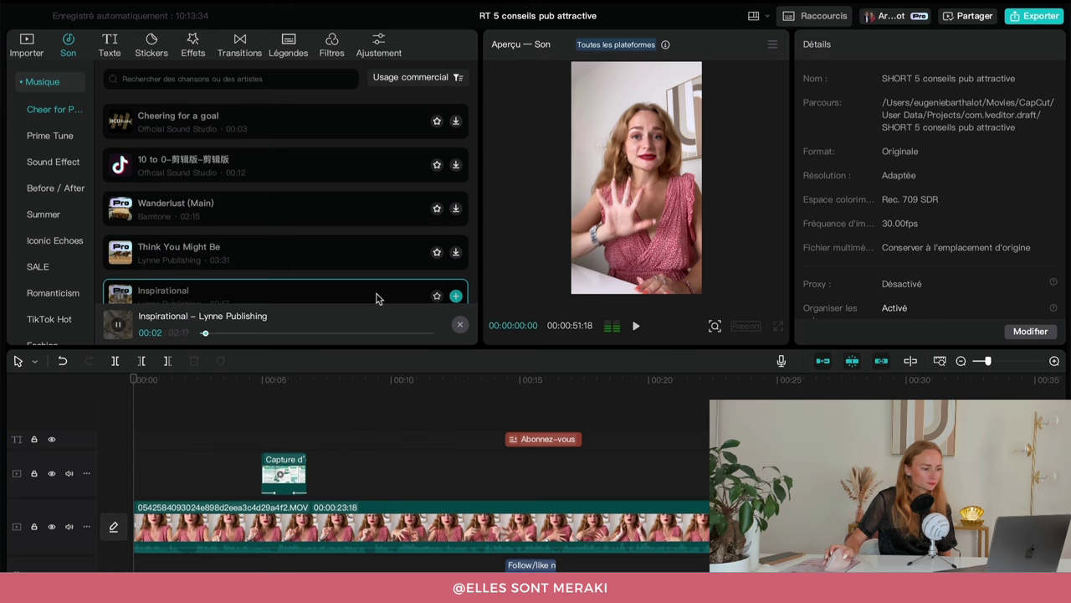
{"action": "scroll", "coordinate": [289, 289], "scroll_direction": "down", "scroll_amount": 5}
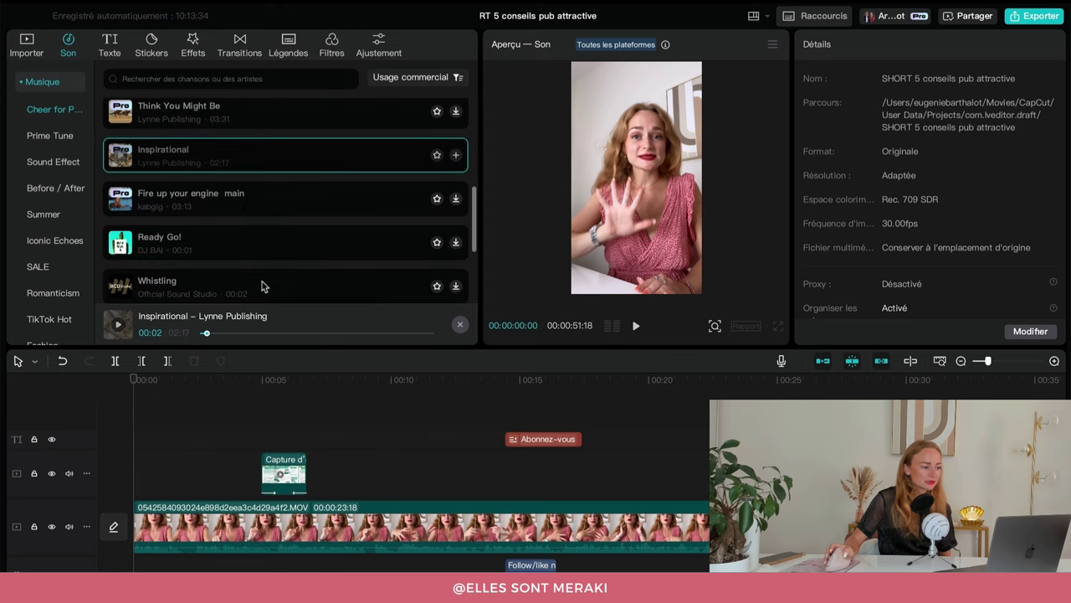
{"action": "scroll", "coordinate": [323, 215], "scroll_direction": "up", "scroll_amount": 10}
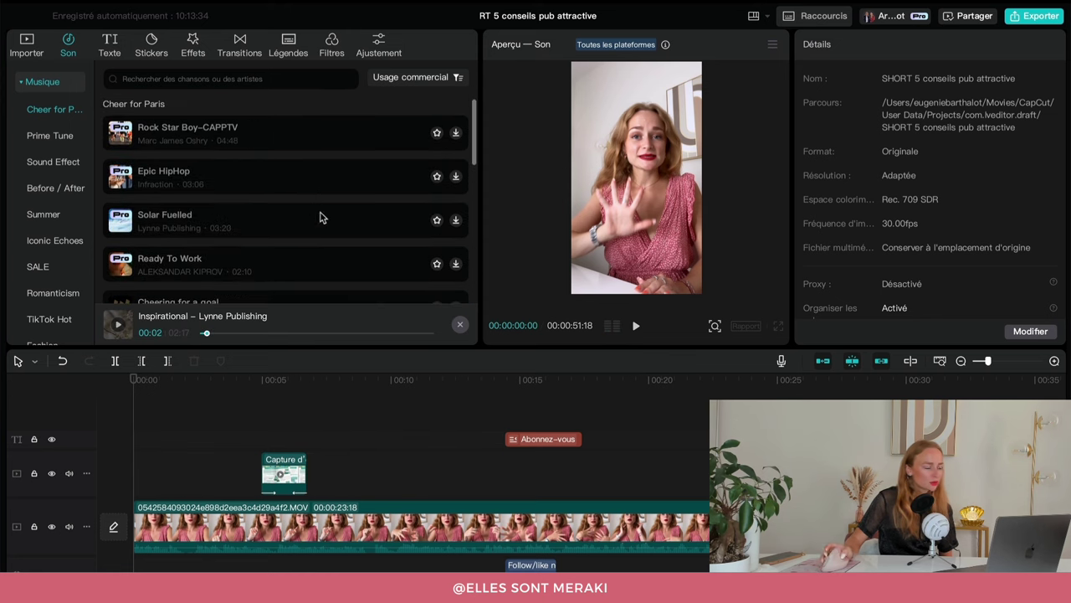
Step: Search the music for "lofi" and listen to Lofi chill out of a sad piano and LoFi Hip Hop with Saxophone Part1
{"action": "left_click", "coordinate": [194, 75]}
{"action": "type", "text": "lofi"}
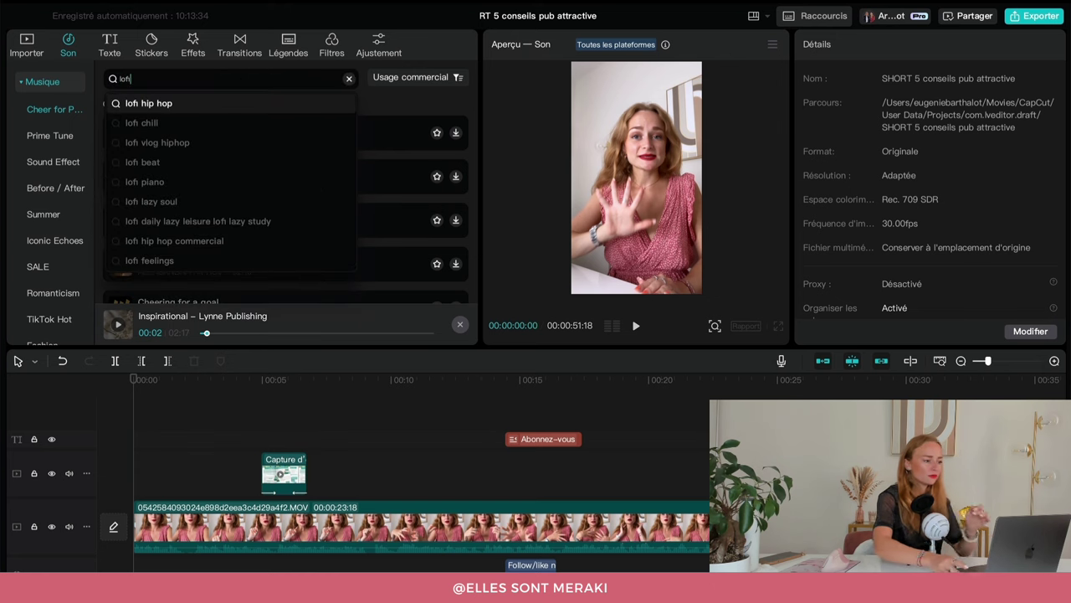
{"action": "key", "text": "Return"}
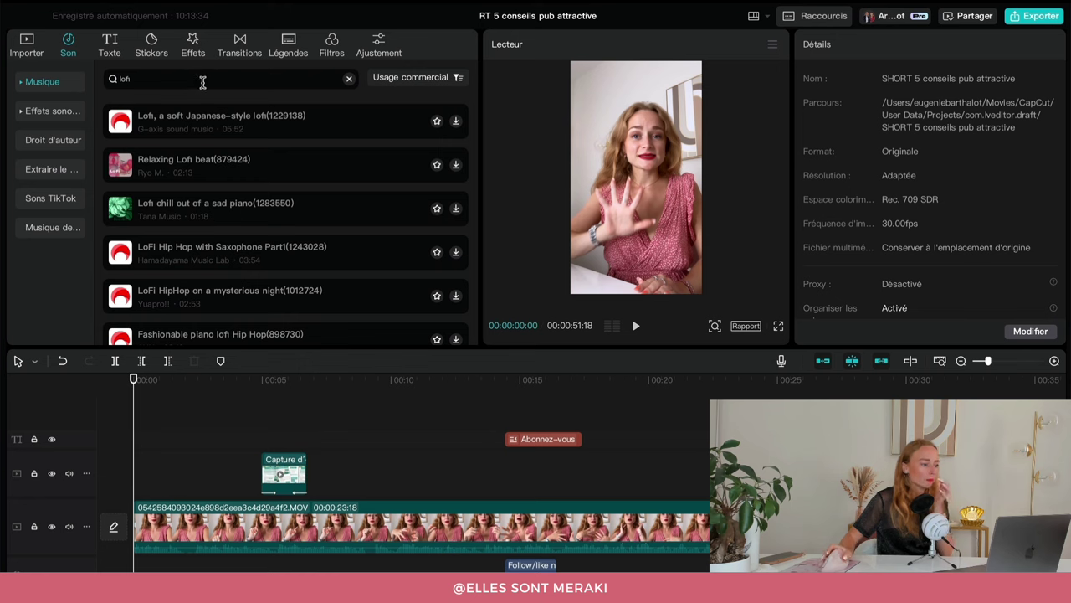
{"action": "left_click", "coordinate": [207, 213]}
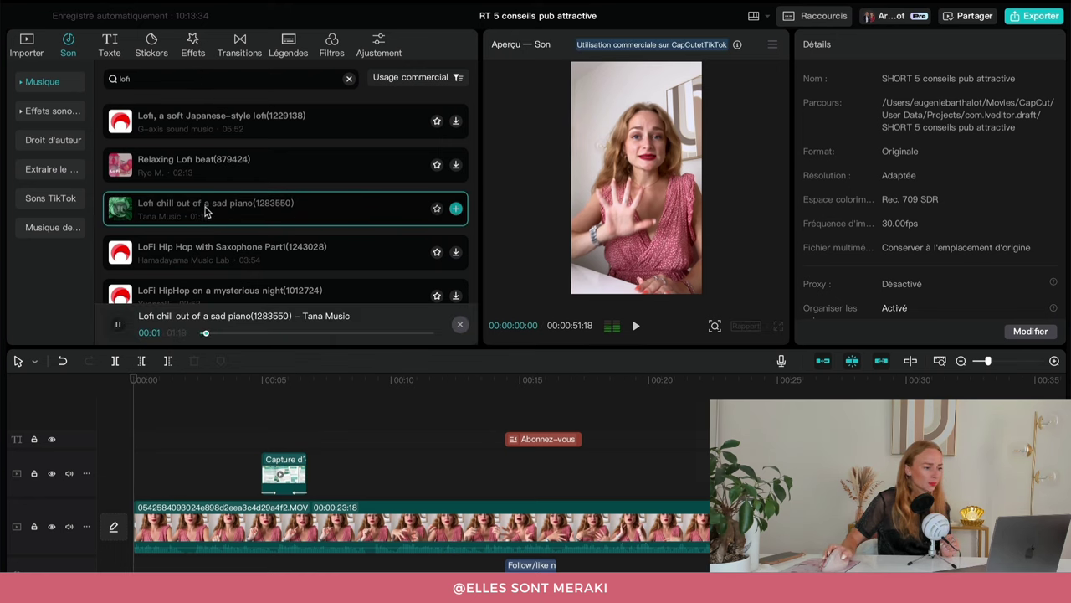
{"action": "left_click", "coordinate": [199, 250]}
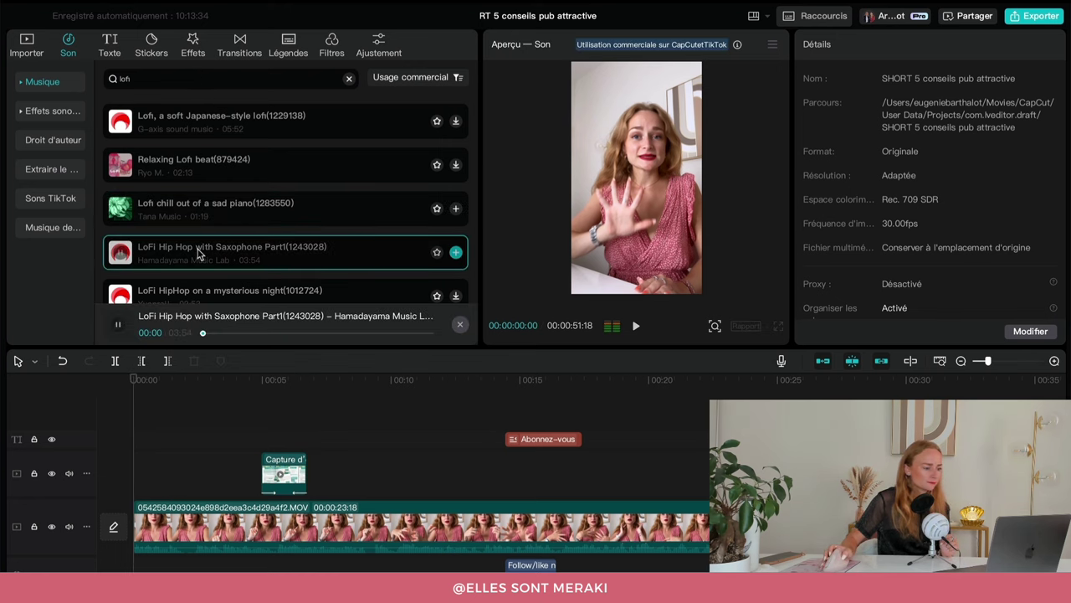
{"action": "left_click", "coordinate": [118, 325]}
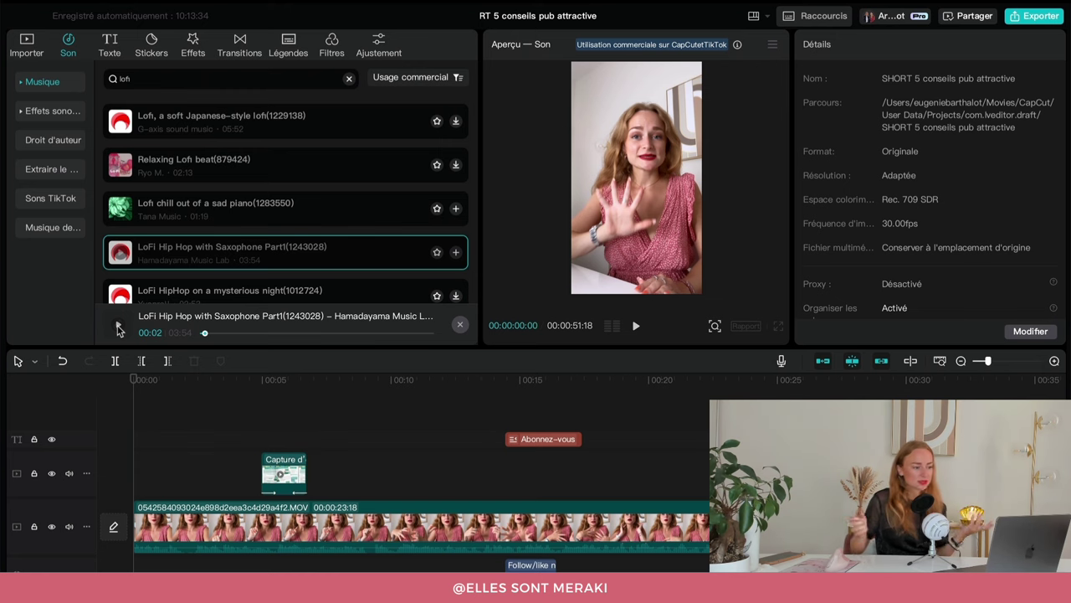
Step: Add LoFi Hip Hop with Saxophone Part1 at the start of the timeline, lower its volume to -22.6 dB and play the opening
{"action": "left_click_drag", "start_coordinate": [169, 249], "coordinate": [201, 581]}
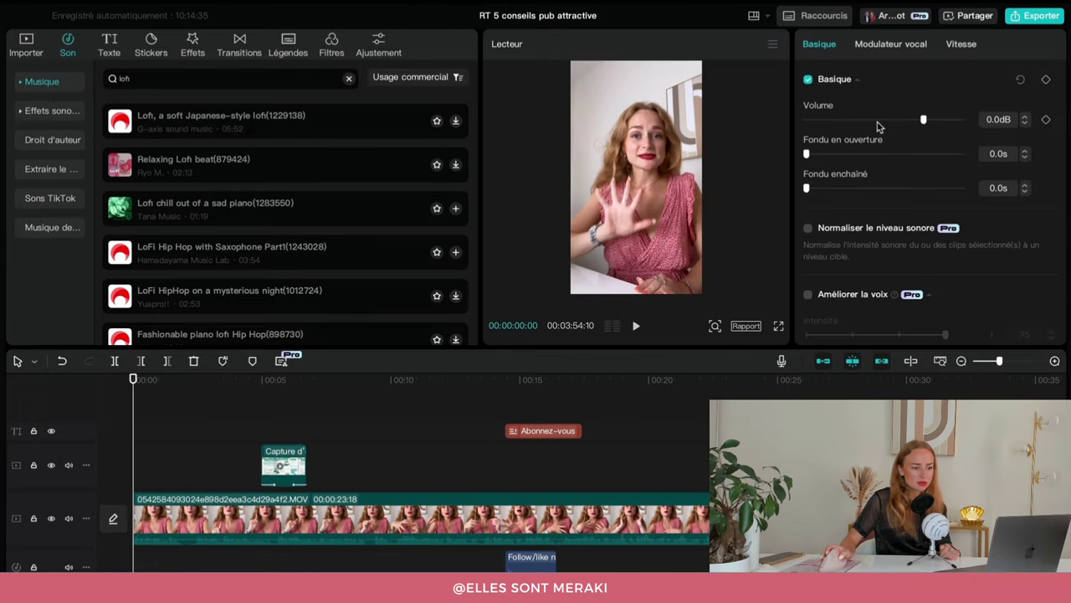
{"action": "left_click", "coordinate": [877, 124]}
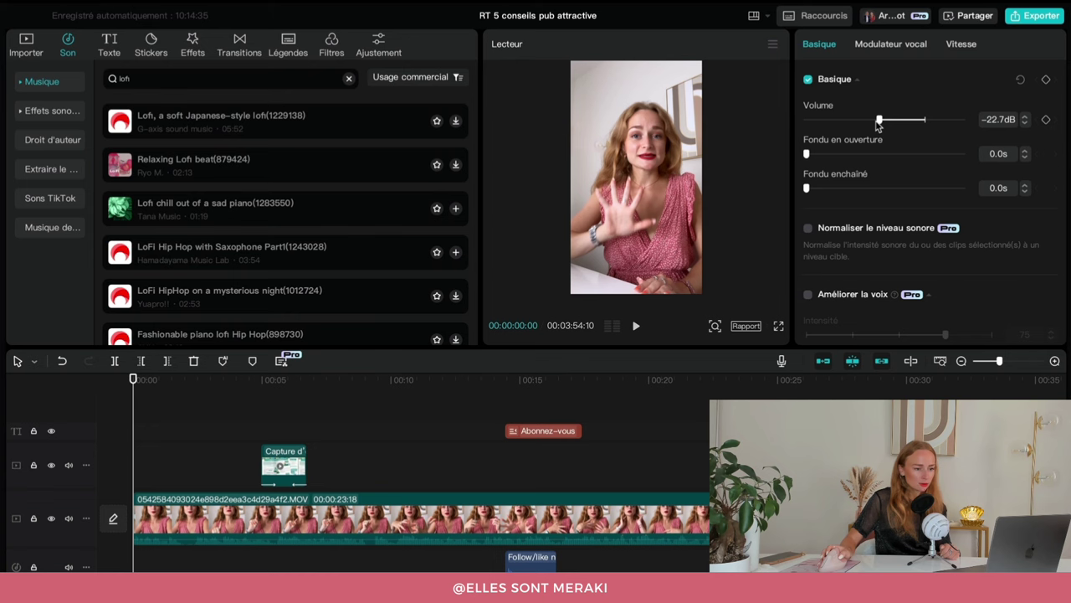
{"action": "key", "text": "space"}
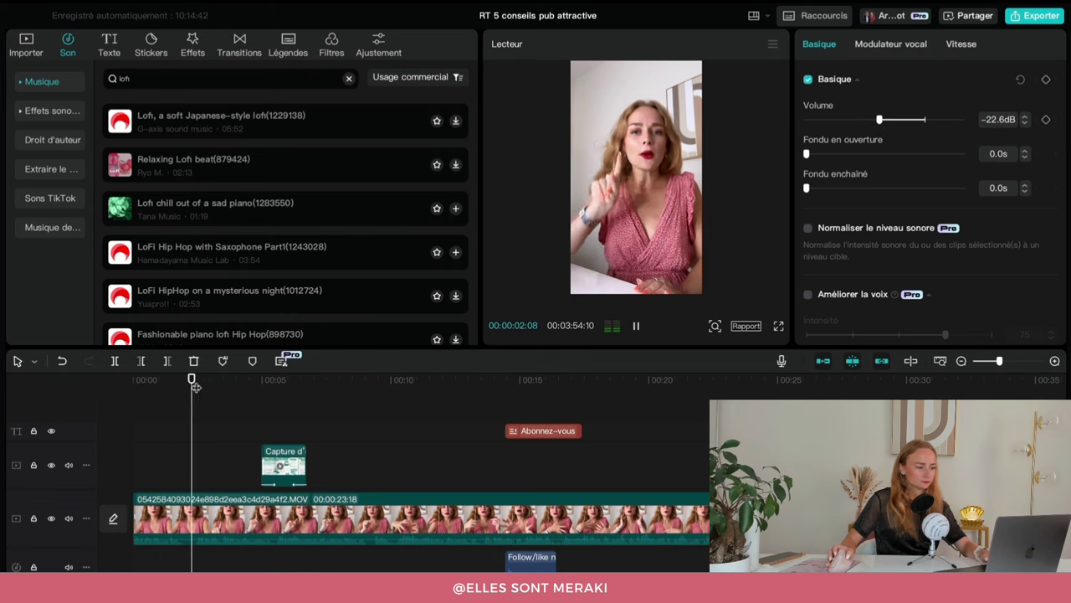
{"action": "key", "text": "space"}
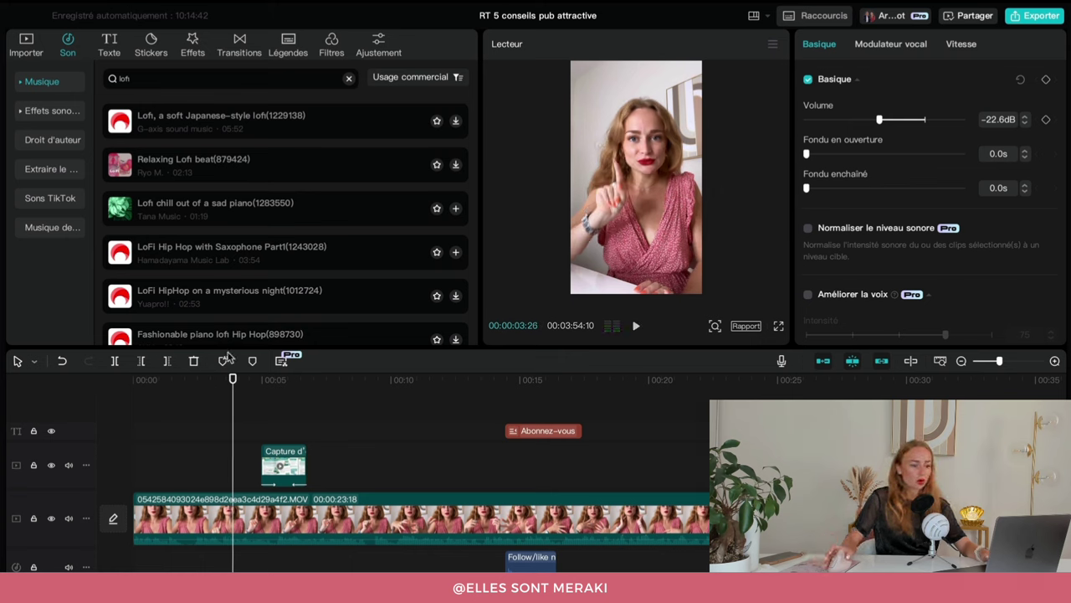
Step: Set the background music's volume to -17.8 dB and play the video from 00:00:03:26 to check the mix
{"action": "left_click_drag", "start_coordinate": [880, 119], "coordinate": [888, 122]}
{"action": "key", "text": "space"}
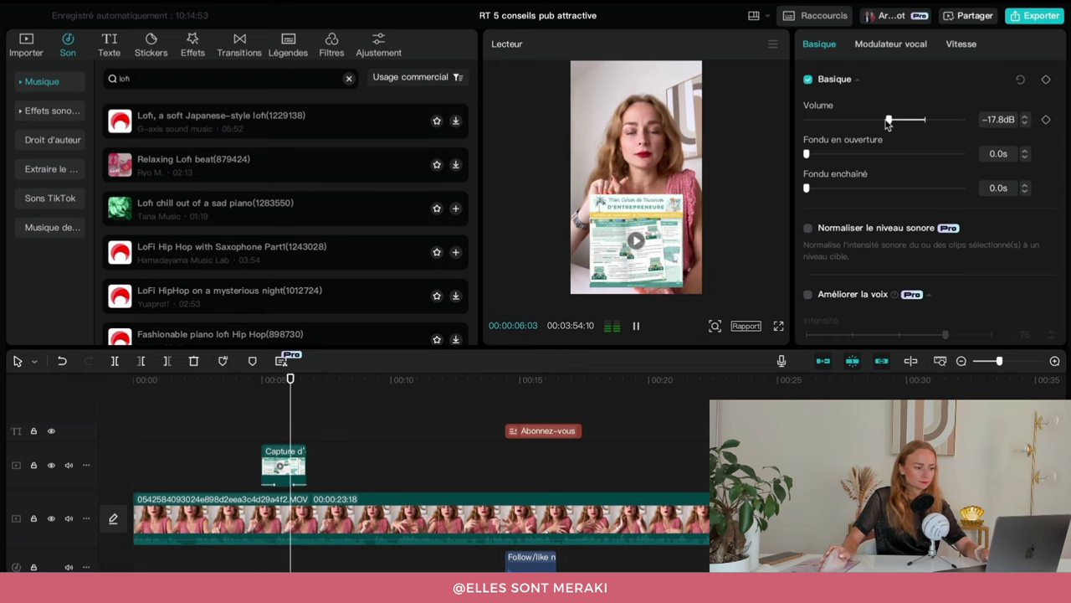
{"action": "key", "text": "space"}
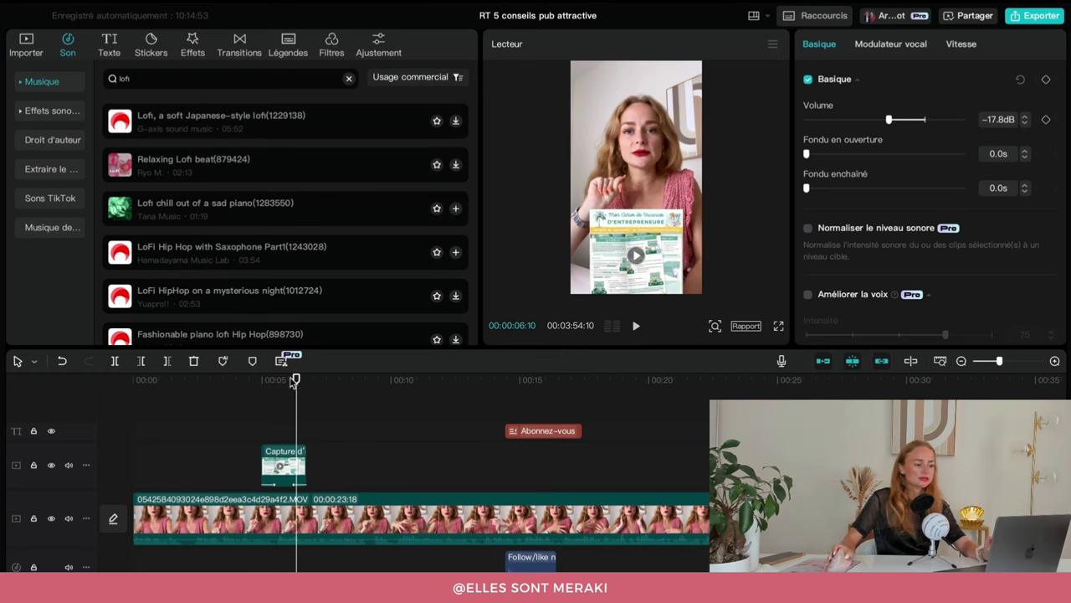
Step: Place the playhead on the screenshot overlay at 00:00:05:11, browse the Transition sound effects and listen to Accordion's mysterious jingle at a raised system volume
{"action": "left_click_drag", "start_coordinate": [295, 382], "coordinate": [271, 381]}
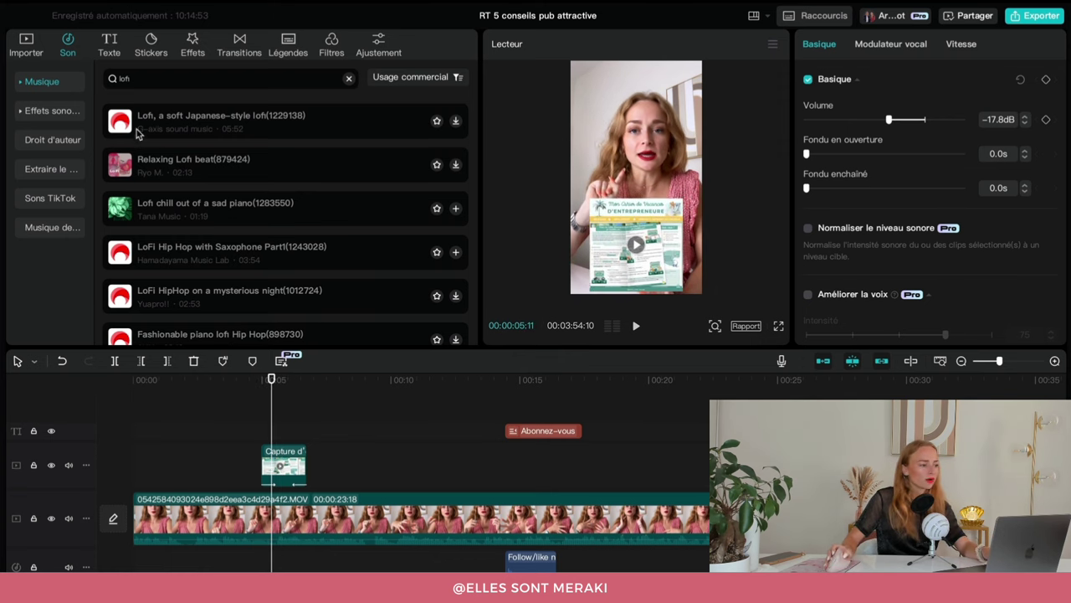
{"action": "left_click", "coordinate": [50, 110]}
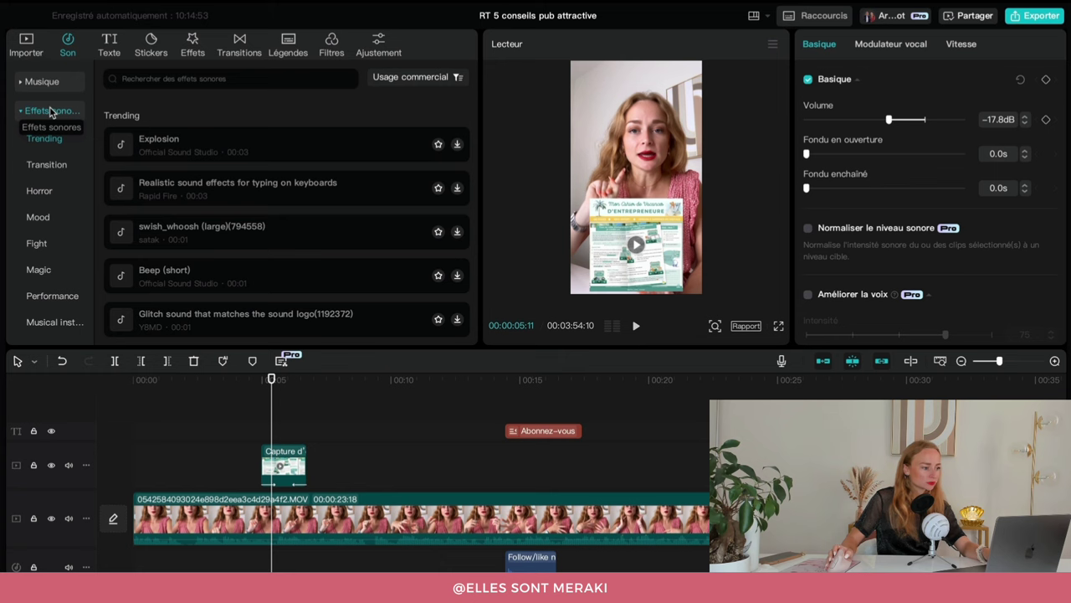
{"action": "left_click", "coordinate": [56, 167]}
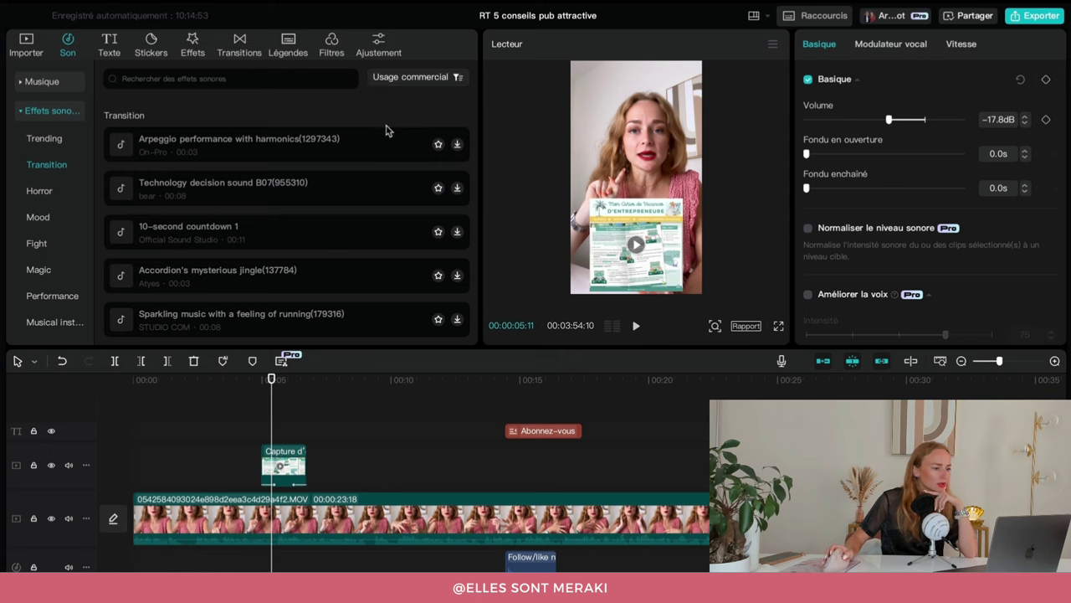
{"action": "scroll", "coordinate": [125, 268], "scroll_direction": "down", "scroll_amount": 1}
{"action": "left_click", "coordinate": [121, 252]}
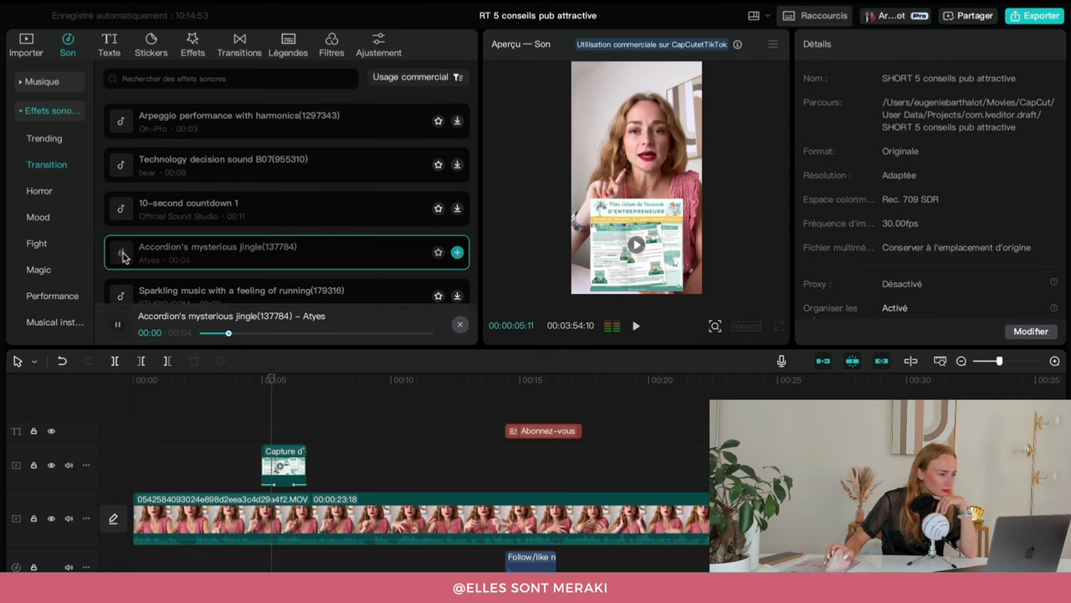
{"action": "key", "text": "XF86AudioRaiseVolume"}
{"action": "scroll", "coordinate": [121, 255], "scroll_direction": "down", "scroll_amount": 6}
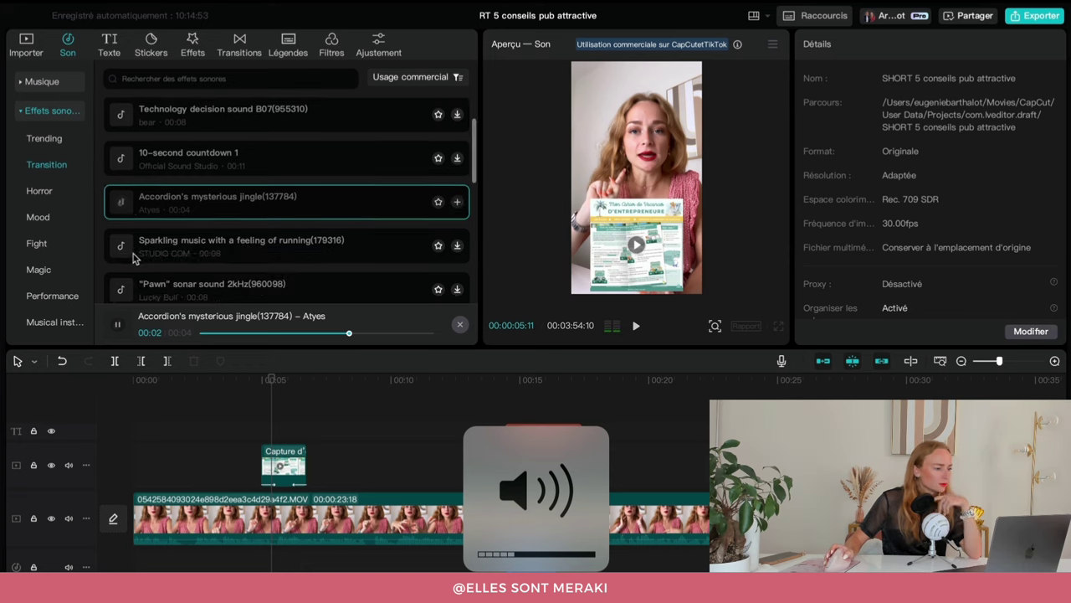
{"action": "scroll", "coordinate": [74, 253], "scroll_direction": "down", "scroll_amount": 4}
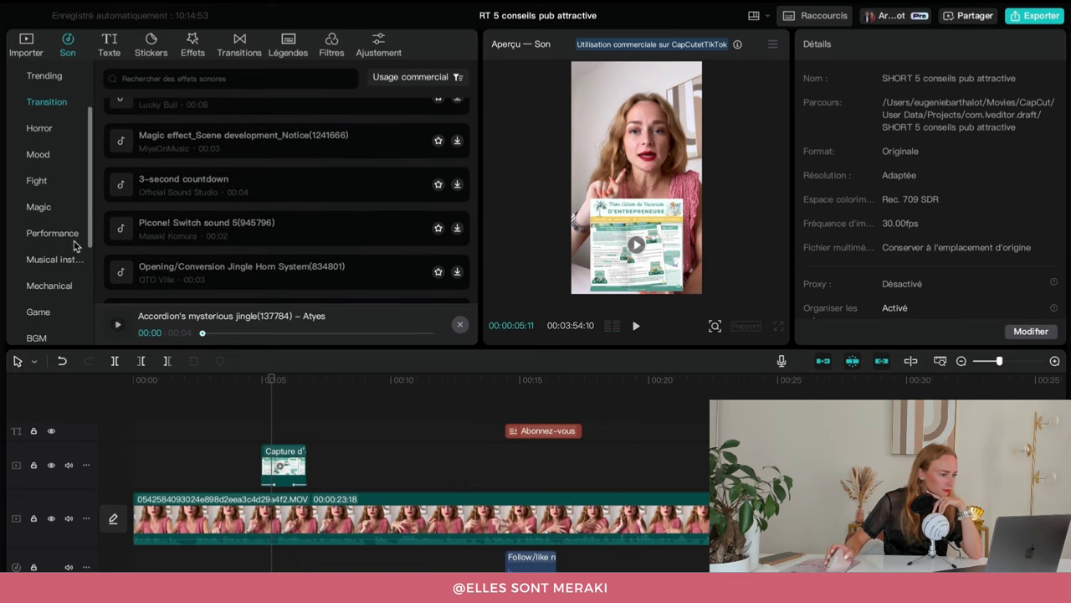
{"action": "scroll", "coordinate": [81, 253], "scroll_direction": "down", "scroll_amount": 5}
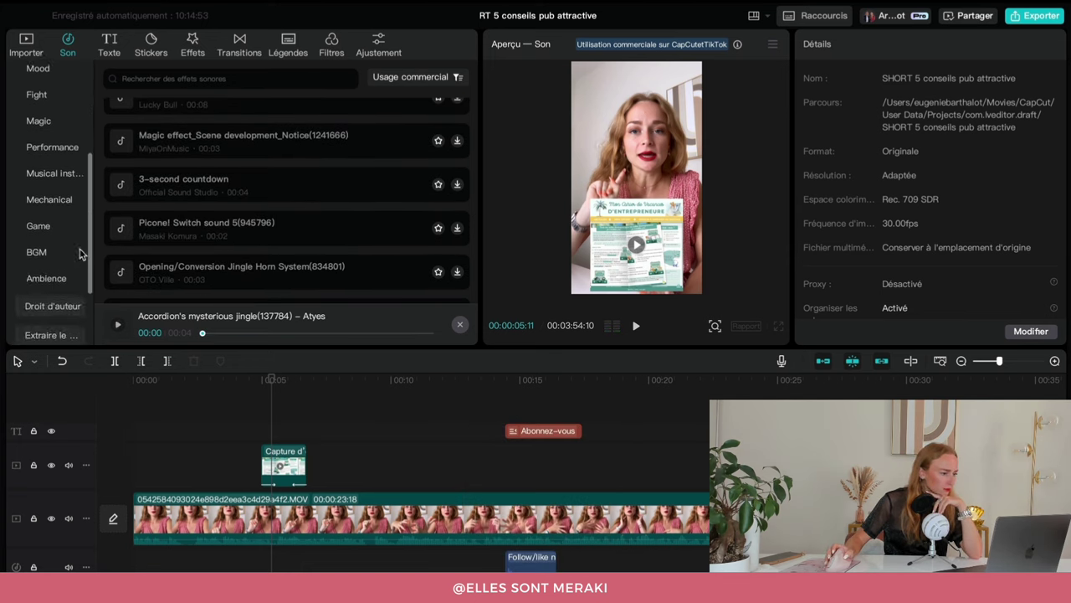
{"action": "scroll", "coordinate": [175, 224], "scroll_direction": "down", "scroll_amount": 4}
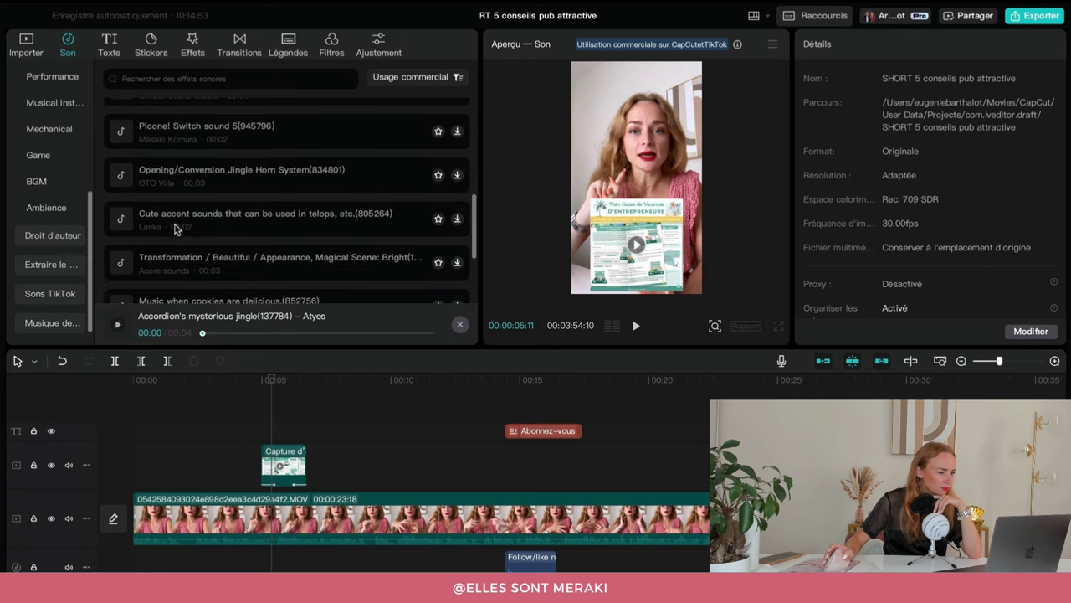
{"action": "scroll", "coordinate": [177, 234], "scroll_direction": "down", "scroll_amount": 3}
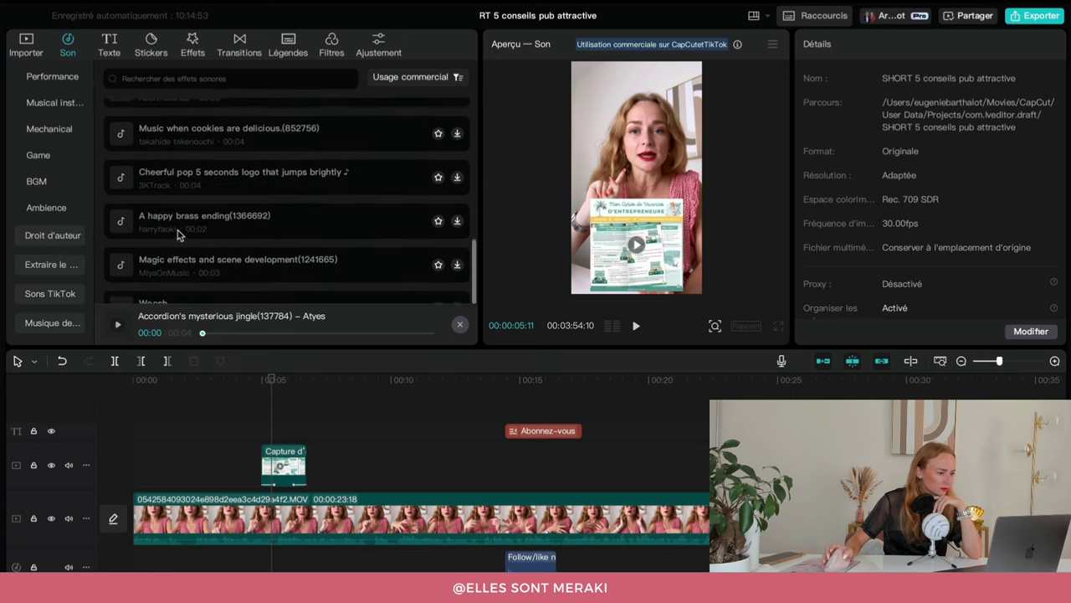
Step: Search the sound effects for "slide" and listen to several results, including Boone (guitar slide sound) and Sush (slide sound)
{"action": "left_click", "coordinate": [226, 78]}
{"action": "type", "text": "slide"}
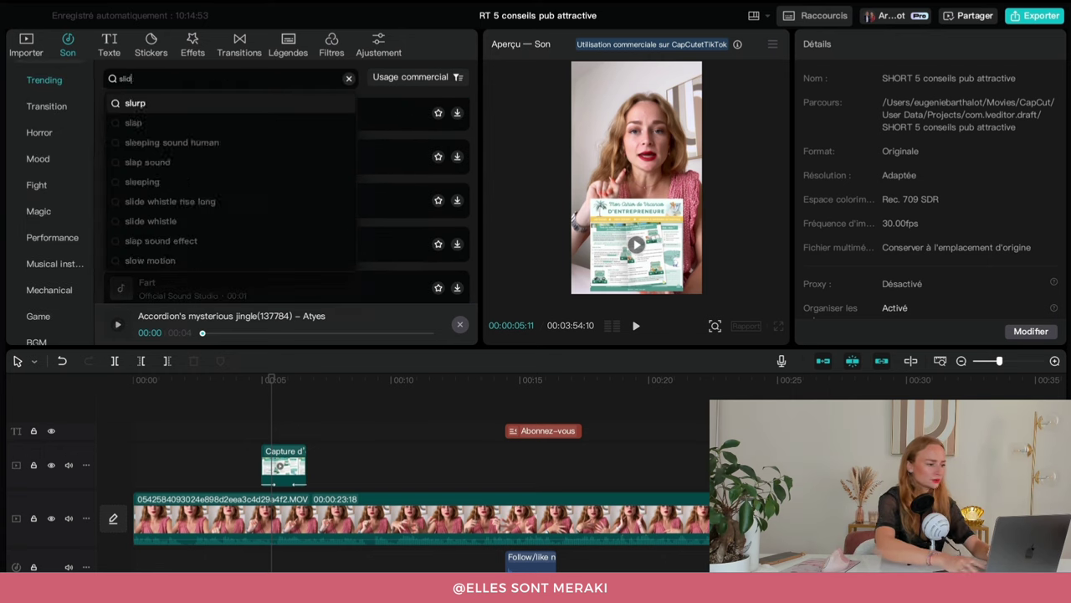
{"action": "key", "text": "Return"}
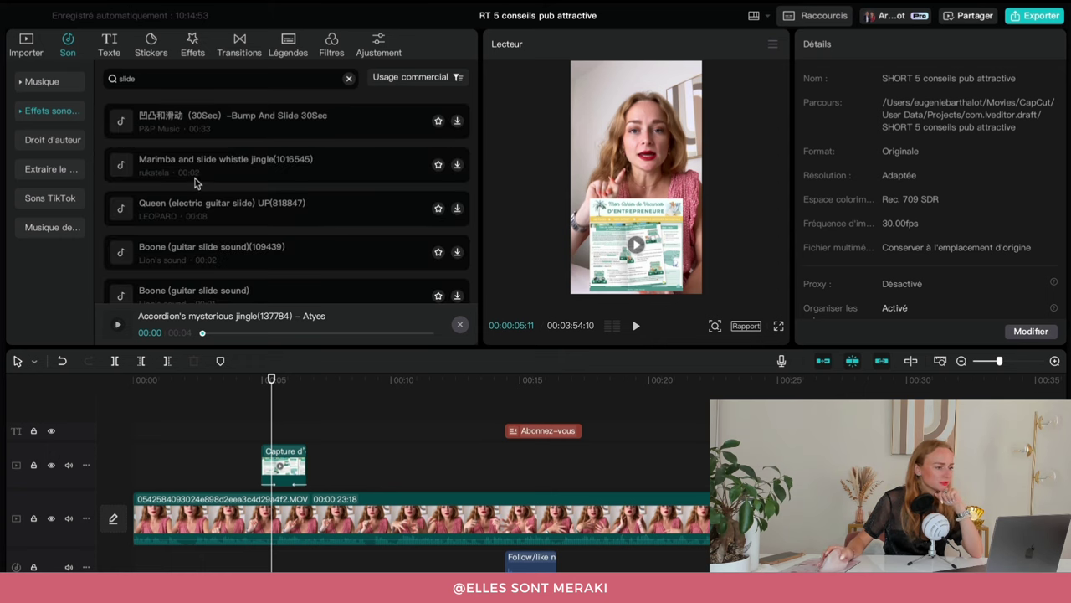
{"action": "left_click", "coordinate": [199, 128]}
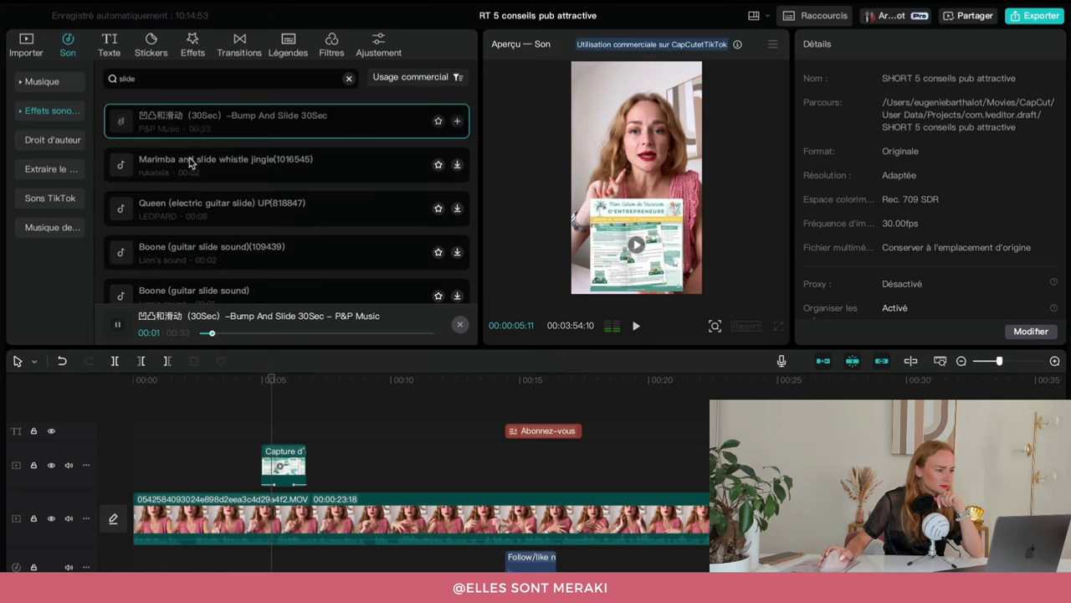
{"action": "left_click", "coordinate": [193, 164]}
{"action": "left_click", "coordinate": [205, 208]}
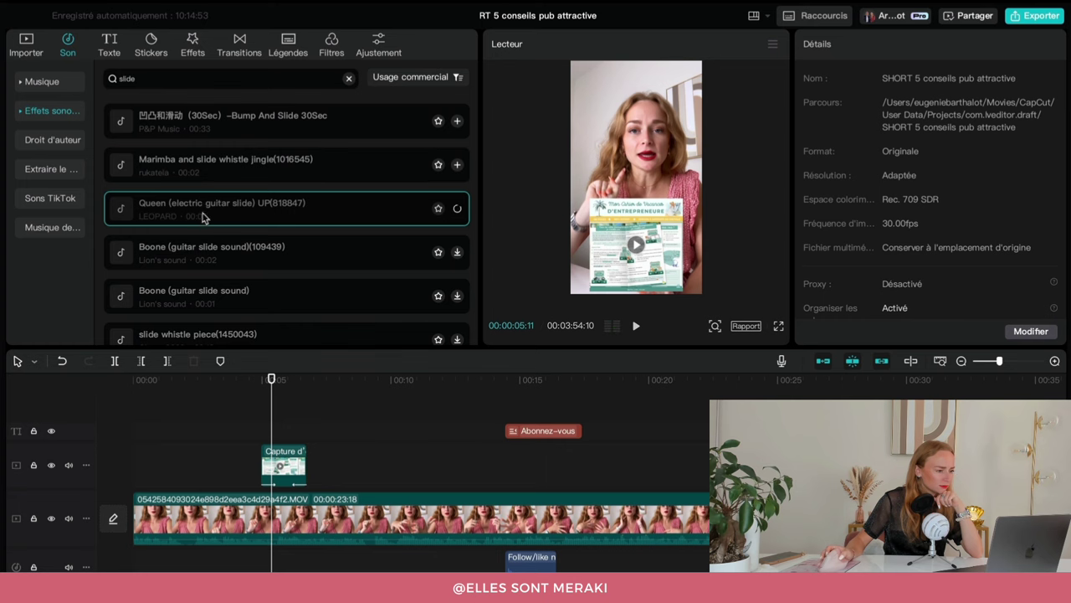
{"action": "left_click", "coordinate": [211, 260]}
{"action": "scroll", "coordinate": [211, 260], "scroll_direction": "down", "scroll_amount": 3}
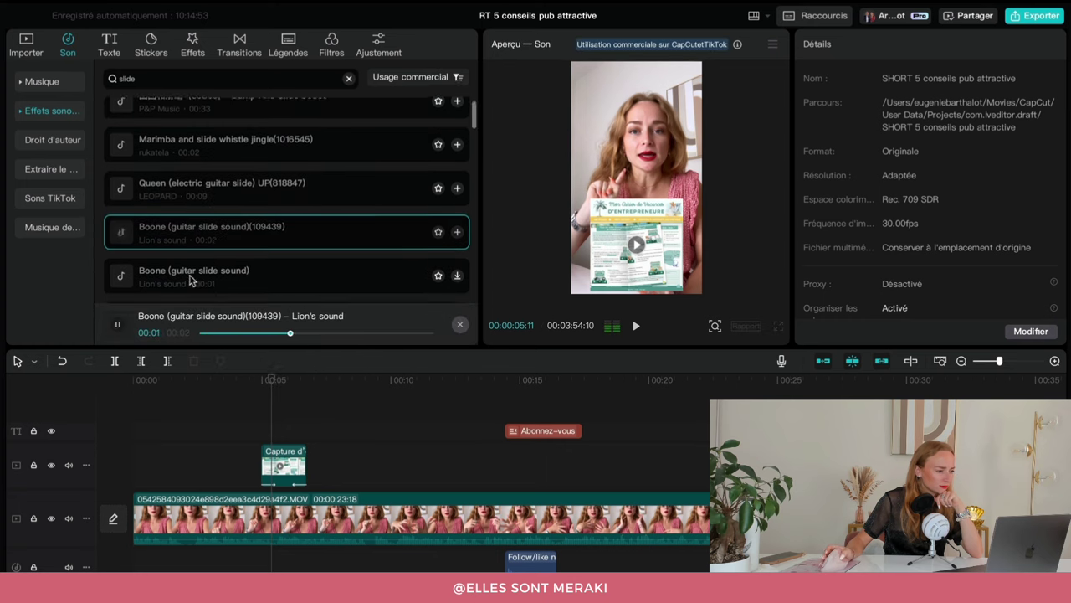
{"action": "left_click", "coordinate": [188, 255]}
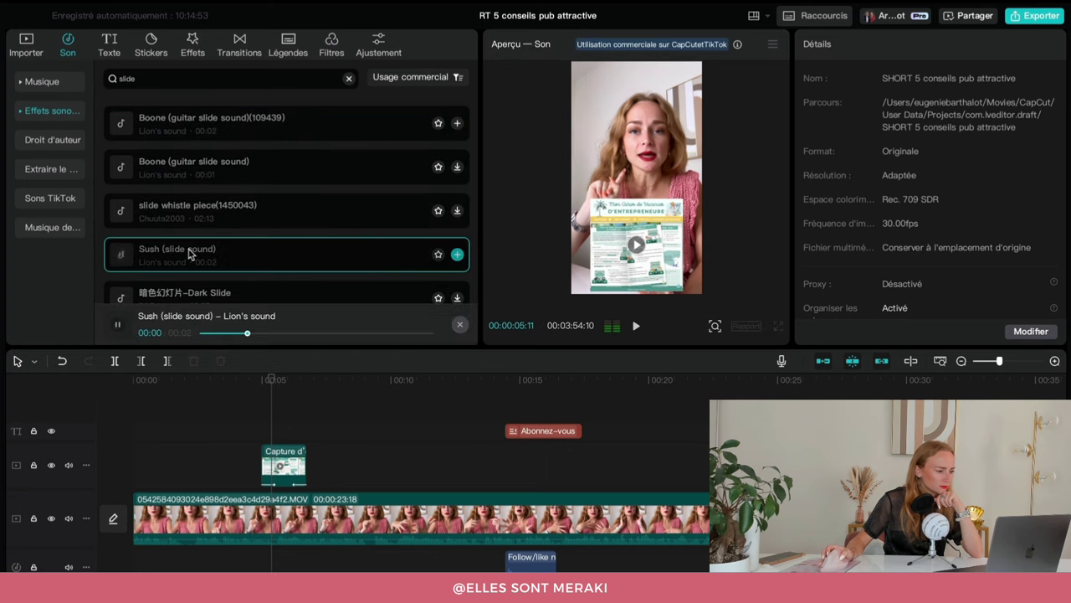
Step: Add Sush (slide sound) to the timeline under the start of the screenshot overlay and play that passage
{"action": "scroll", "coordinate": [159, 209], "scroll_direction": "down", "scroll_amount": 2}
{"action": "left_click_drag", "start_coordinate": [152, 196], "coordinate": [259, 435]}
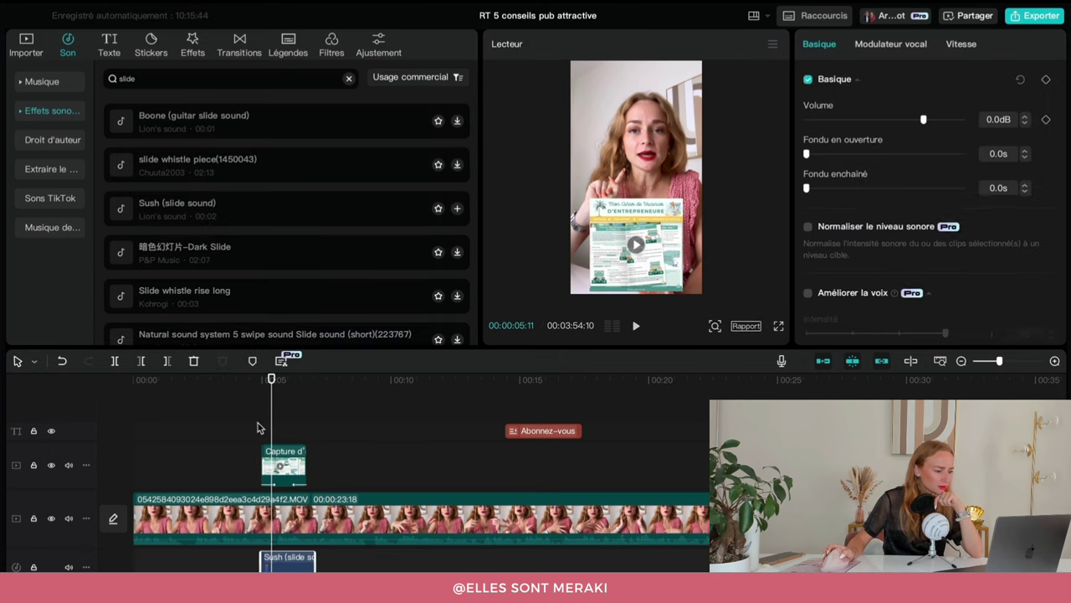
{"action": "left_click", "coordinate": [251, 382]}
{"action": "key", "text": "space"}
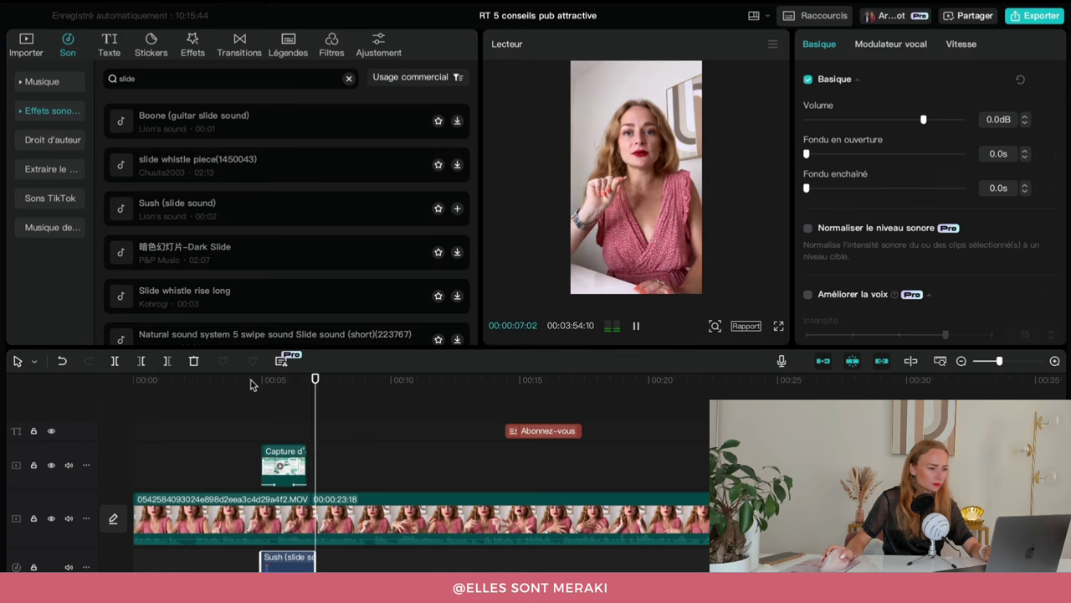
{"action": "key", "text": "space"}
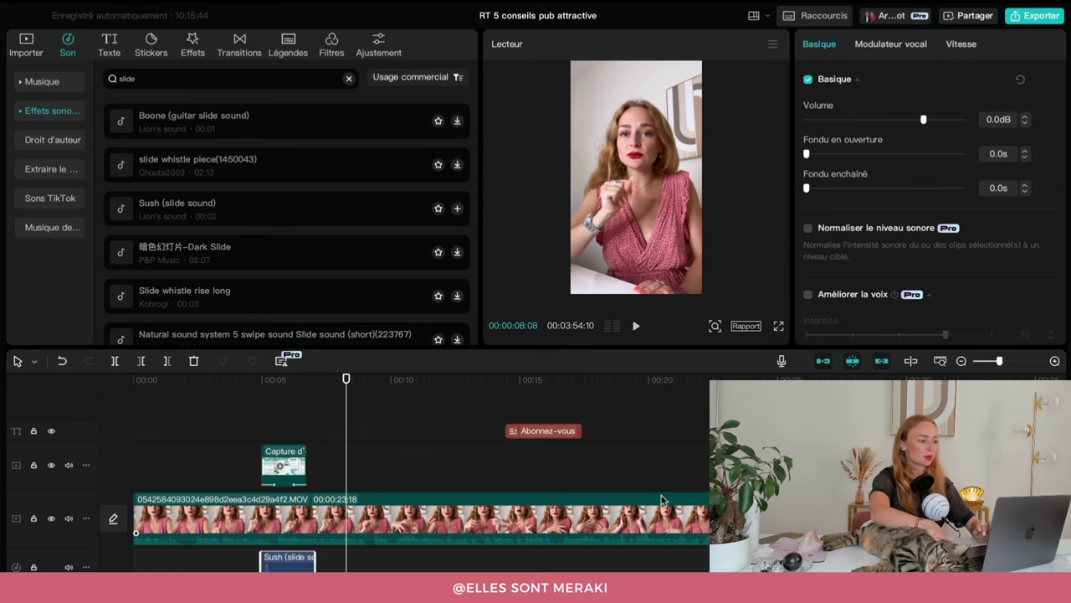
Step: Generate automatic captions for the video with Français as the source language
{"action": "mouse_move", "coordinate": [243, 11]}
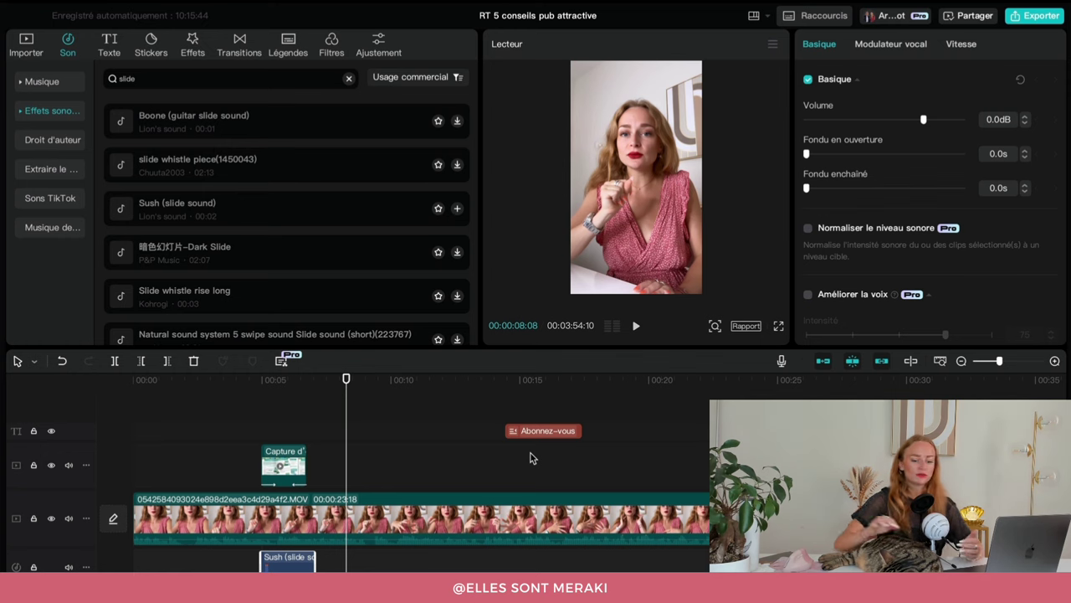
{"action": "left_click", "coordinate": [282, 52]}
{"action": "left_click", "coordinate": [51, 87]}
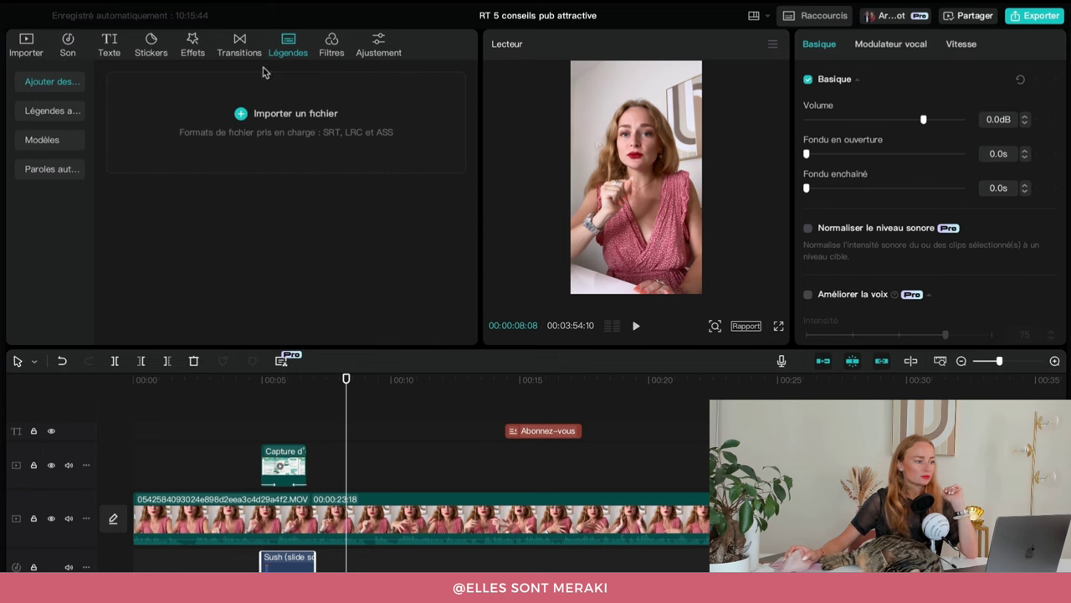
{"action": "left_click", "coordinate": [56, 114]}
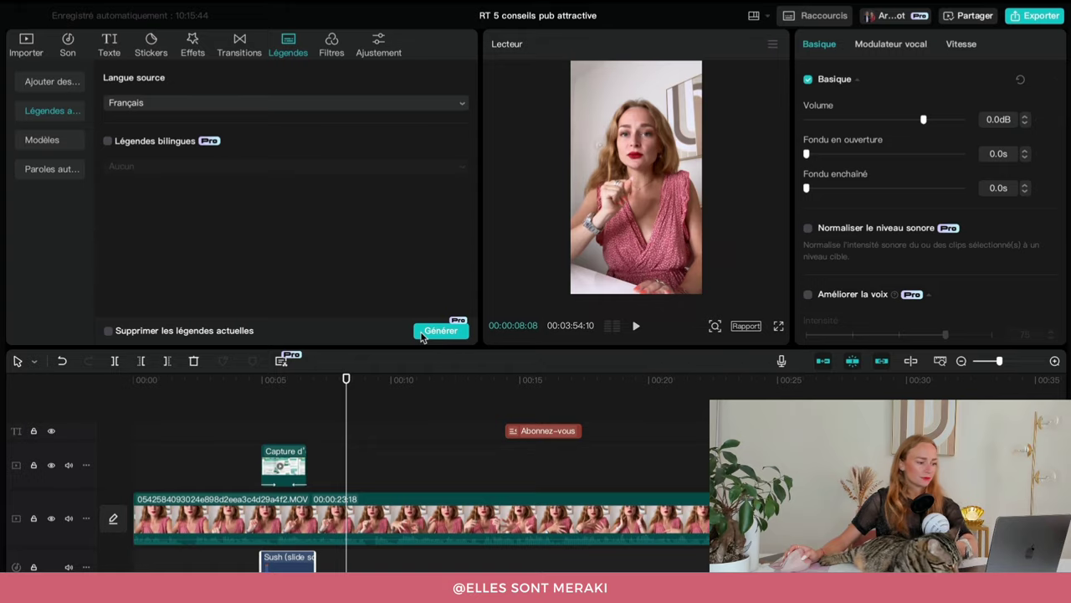
{"action": "left_click", "coordinate": [424, 332]}
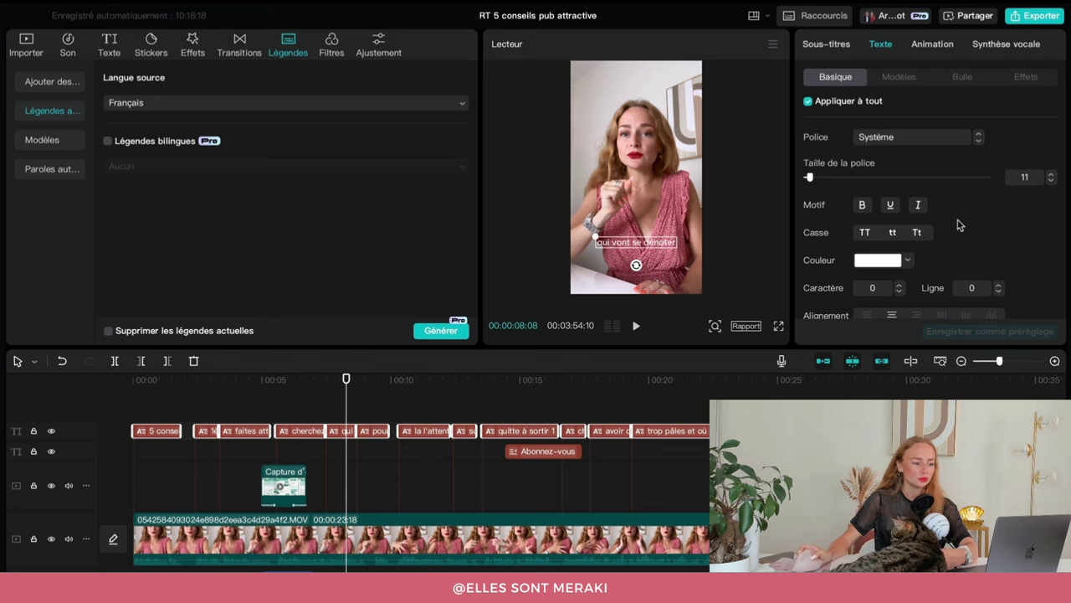
Step: Set all captions to the Marvin font and apply the preset style with purple text on a white background
{"action": "left_click", "coordinate": [890, 140]}
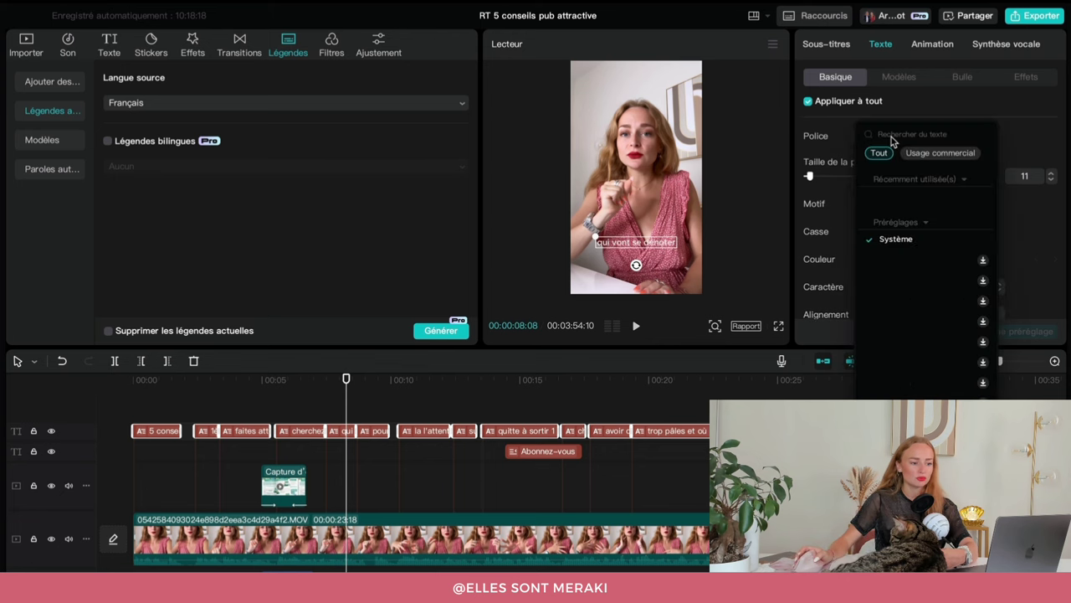
{"action": "left_click", "coordinate": [906, 198]}
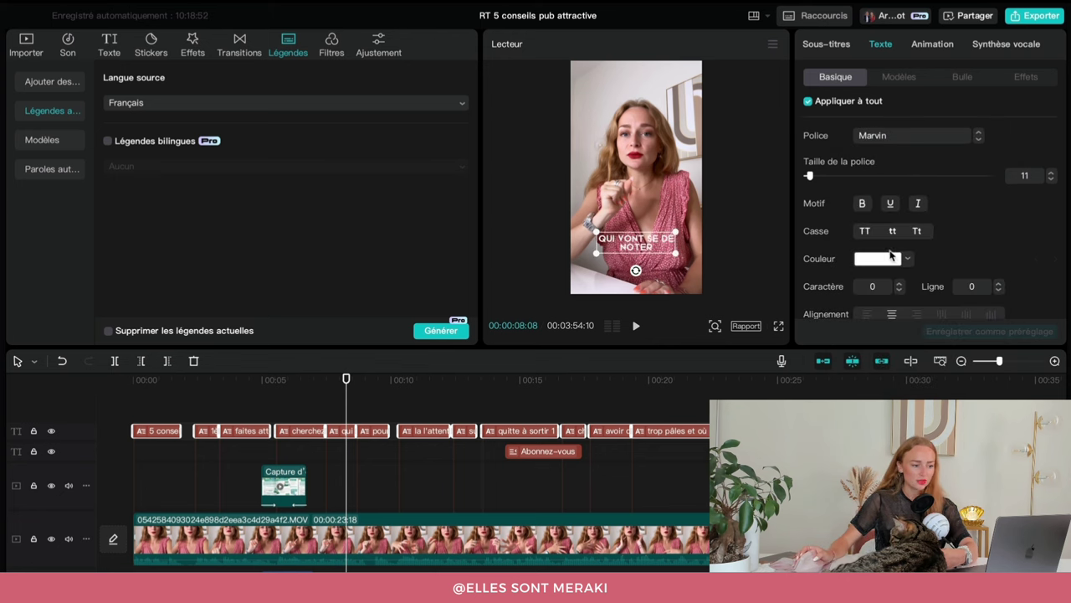
{"action": "scroll", "coordinate": [894, 266], "scroll_direction": "down", "scroll_amount": 1}
{"action": "scroll", "coordinate": [894, 266], "scroll_direction": "down", "scroll_amount": 5}
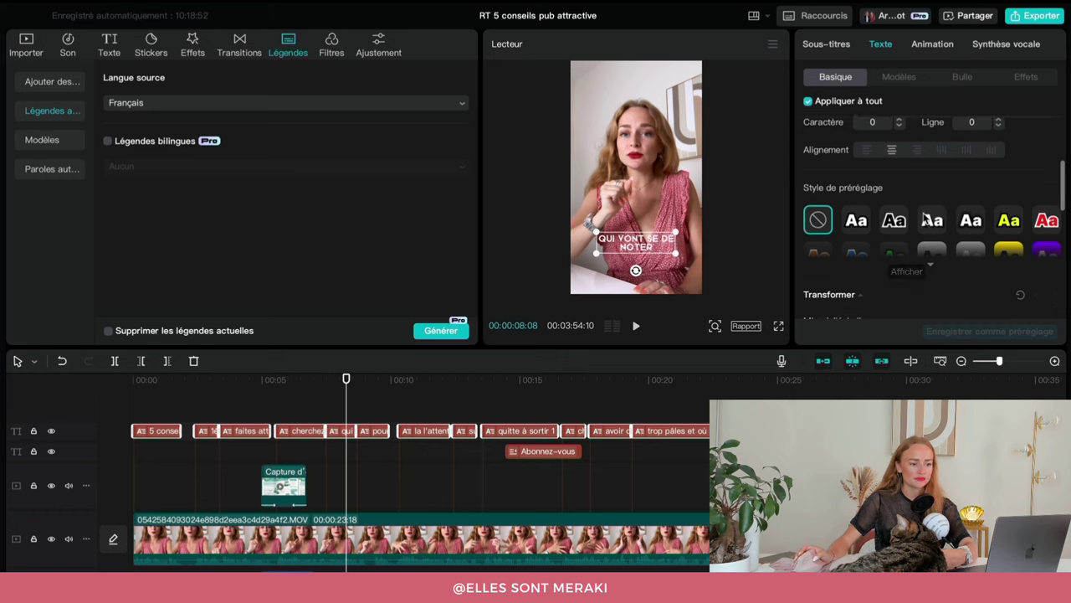
{"action": "left_click", "coordinate": [930, 239]}
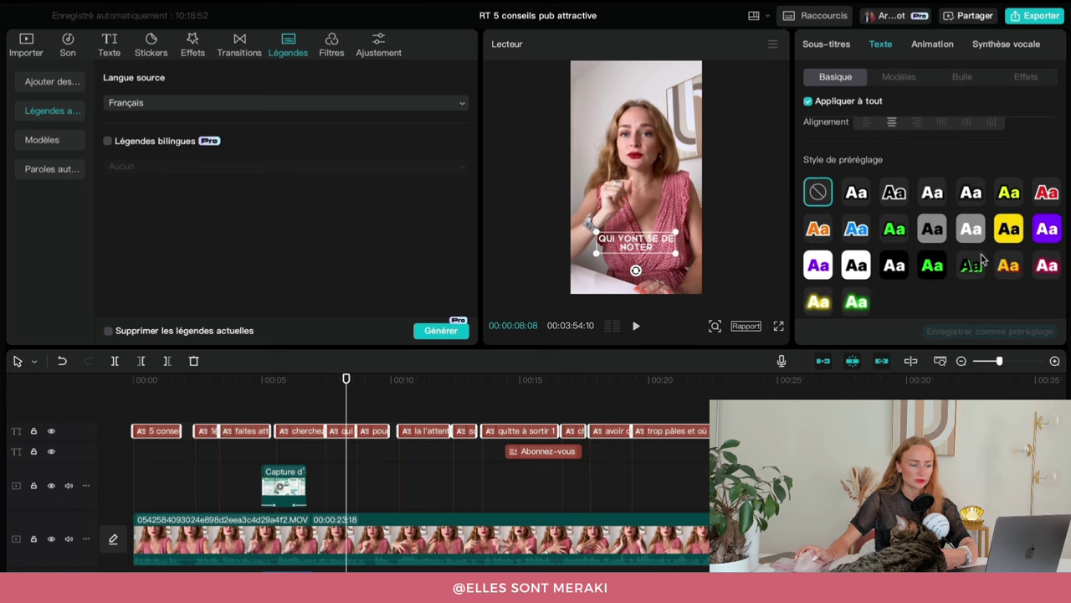
{"action": "scroll", "coordinate": [983, 262], "scroll_direction": "down", "scroll_amount": 1}
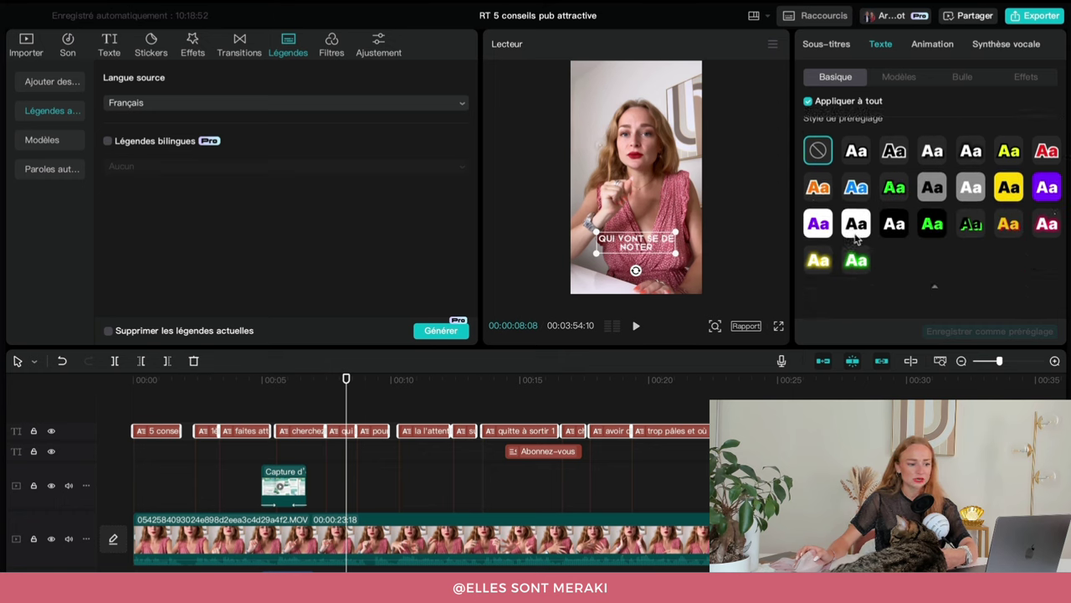
{"action": "left_click", "coordinate": [825, 231]}
Step: Change the text colour of all captions to the brand pink D76D72
{"action": "scroll", "coordinate": [900, 252], "scroll_direction": "down", "scroll_amount": 5}
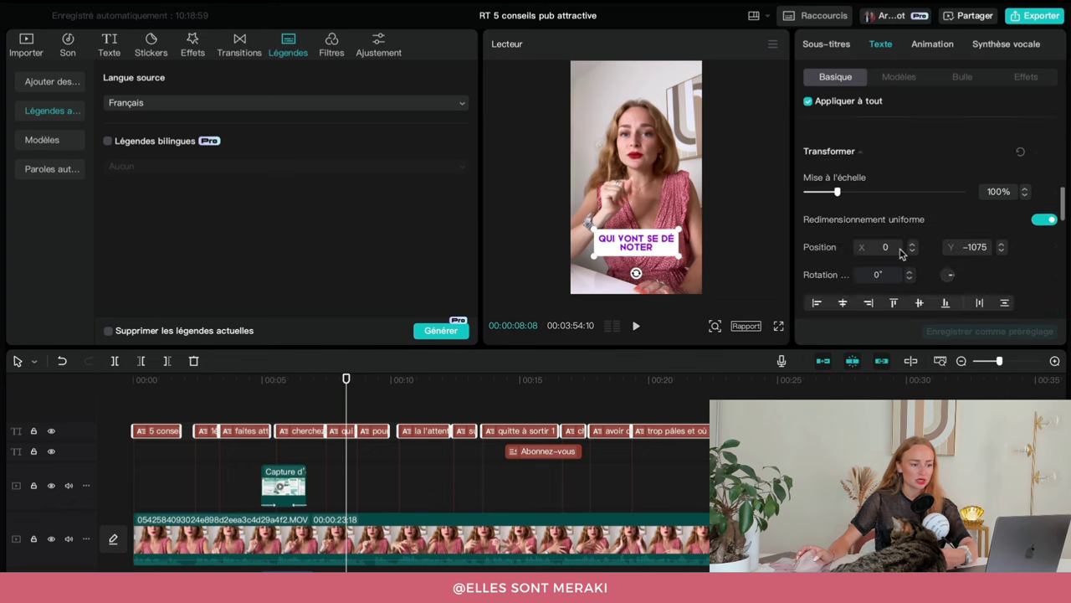
{"action": "scroll", "coordinate": [901, 252], "scroll_direction": "down", "scroll_amount": 3}
{"action": "scroll", "coordinate": [900, 252], "scroll_direction": "up", "scroll_amount": 10}
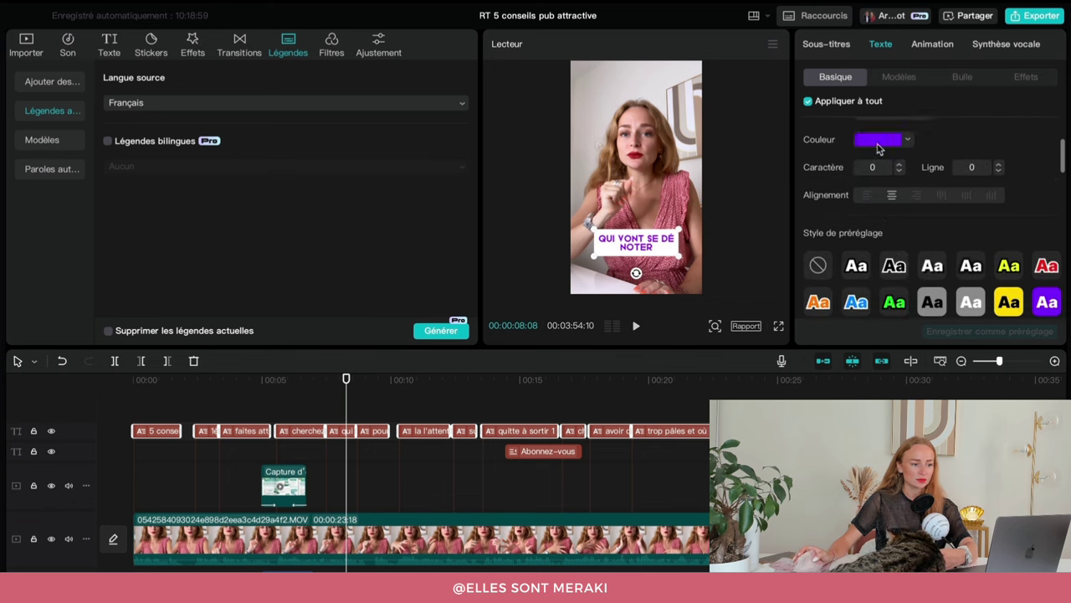
{"action": "left_click", "coordinate": [878, 146]}
{"action": "left_click", "coordinate": [842, 347]}
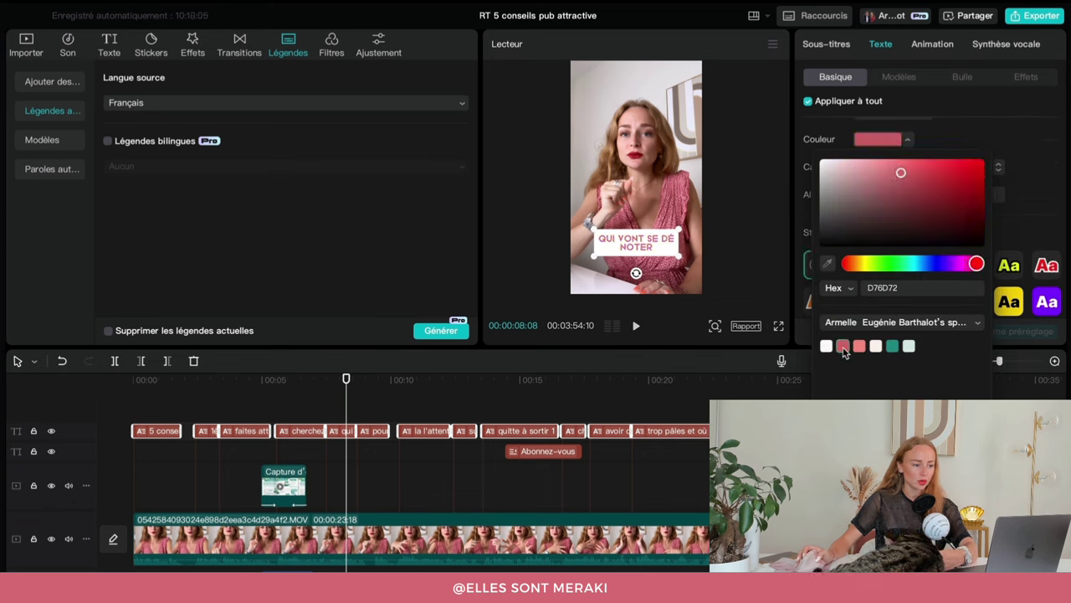
{"action": "left_click", "coordinate": [1040, 186]}
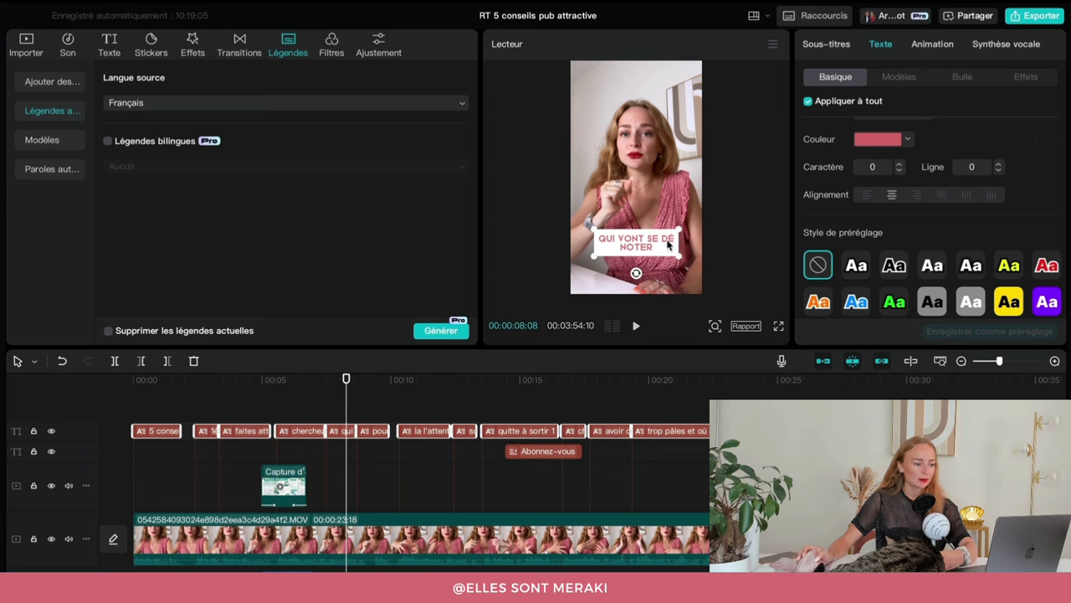
Step: Review the generated subtitle lines and apply the Mot à mot subtitle animation to all captions
{"action": "left_click", "coordinate": [819, 50]}
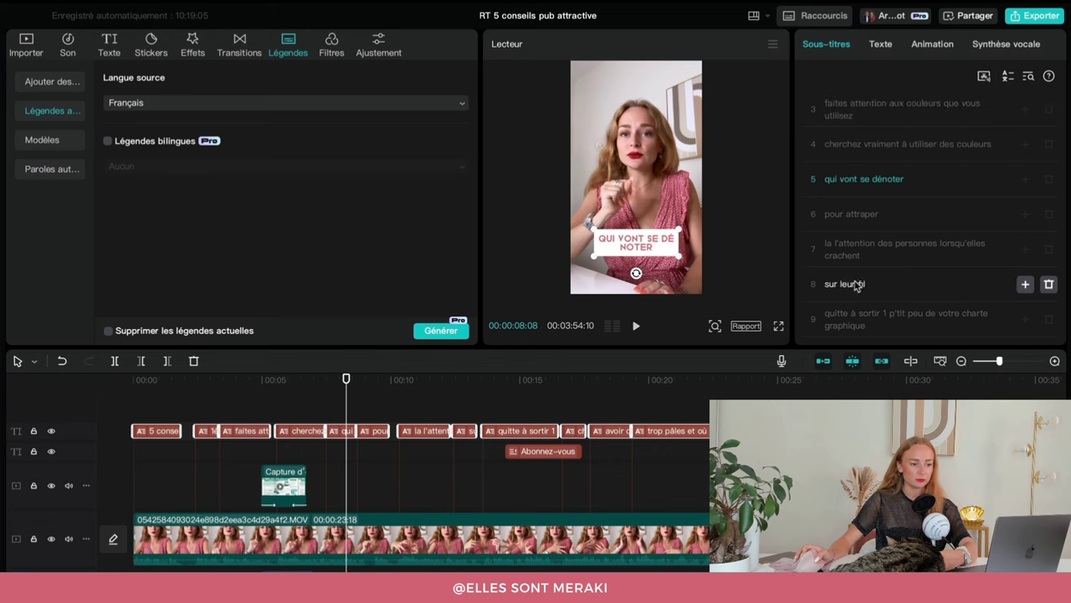
{"action": "scroll", "coordinate": [879, 272], "scroll_direction": "down", "scroll_amount": 5}
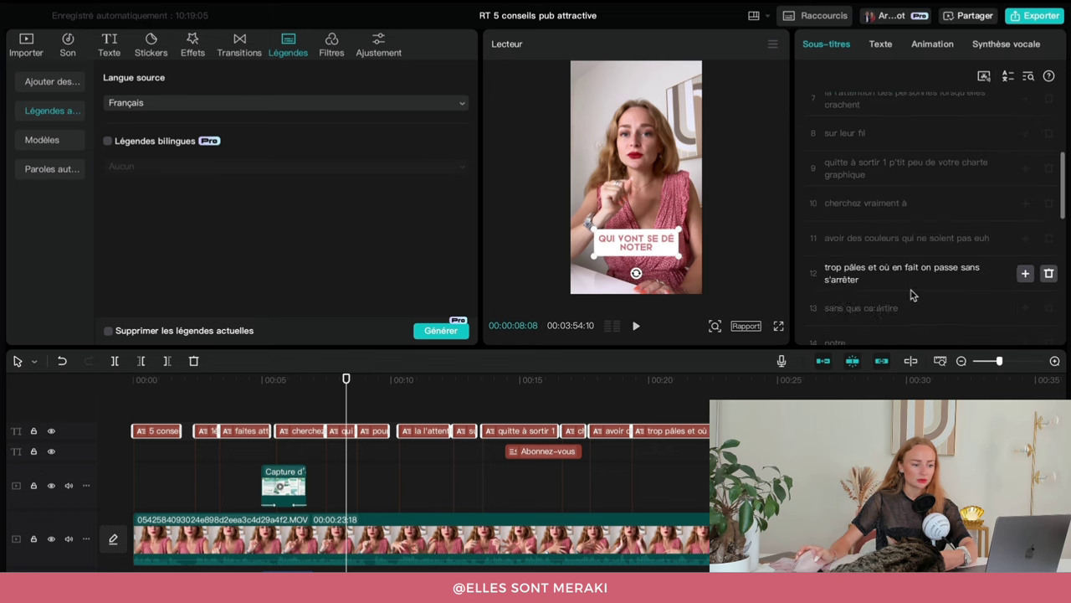
{"action": "scroll", "coordinate": [886, 214], "scroll_direction": "up", "scroll_amount": 7}
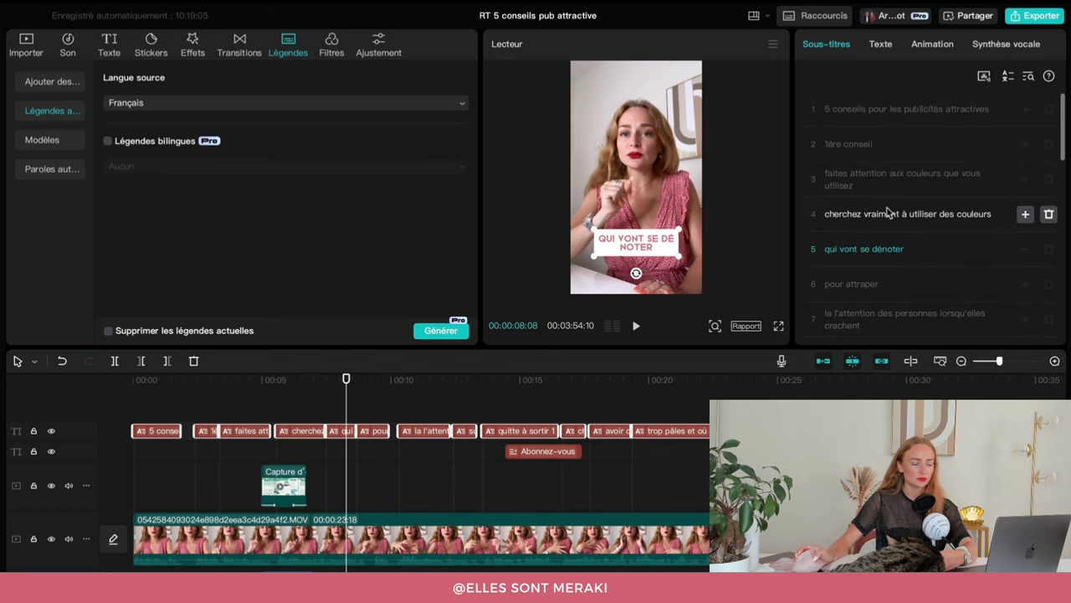
{"action": "left_click", "coordinate": [926, 46]}
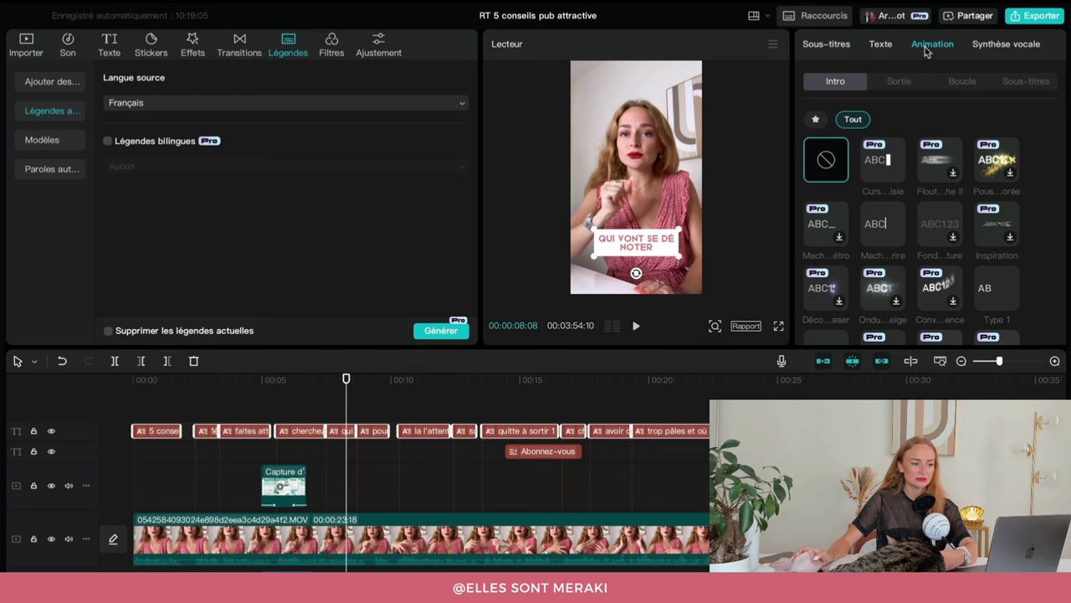
{"action": "left_click", "coordinate": [1026, 82]}
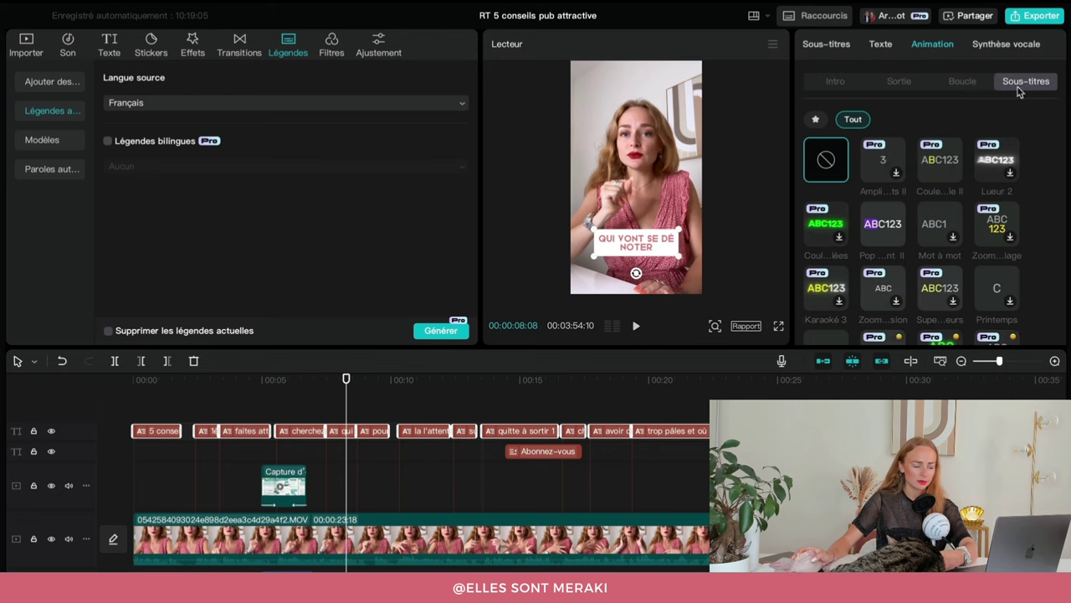
{"action": "left_click", "coordinate": [934, 234]}
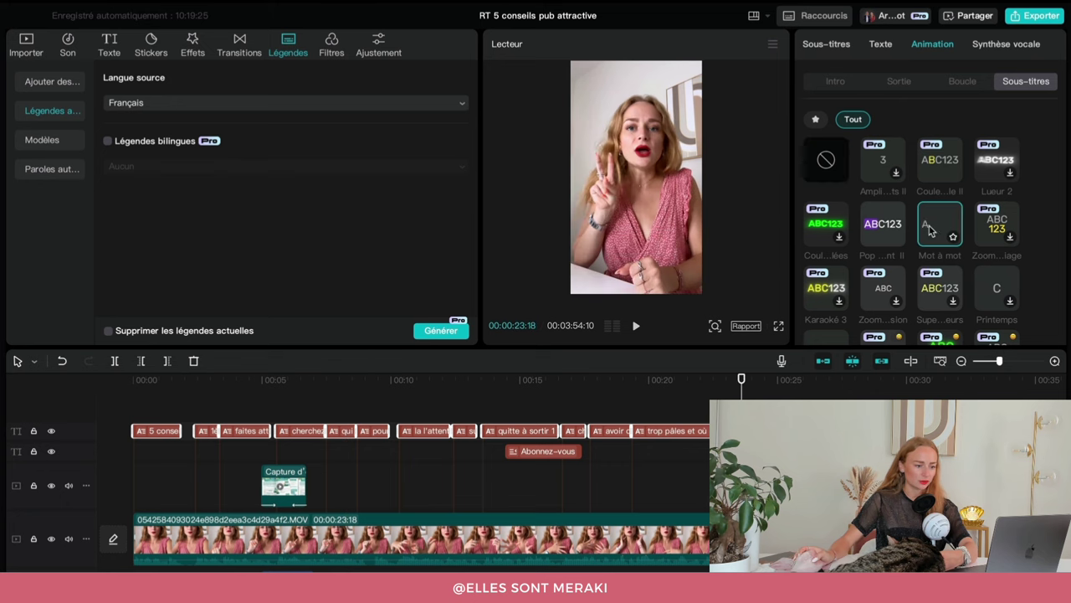
Step: Play the video from the start through the screenshot overlay to check the animated captions
{"action": "left_click", "coordinate": [134, 381]}
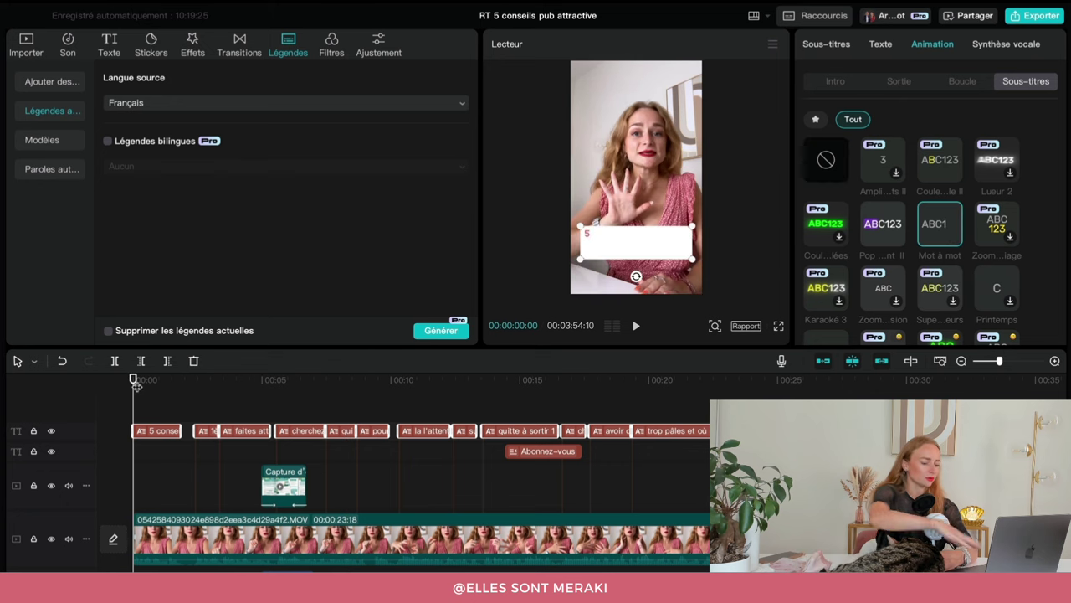
{"action": "key", "text": "space"}
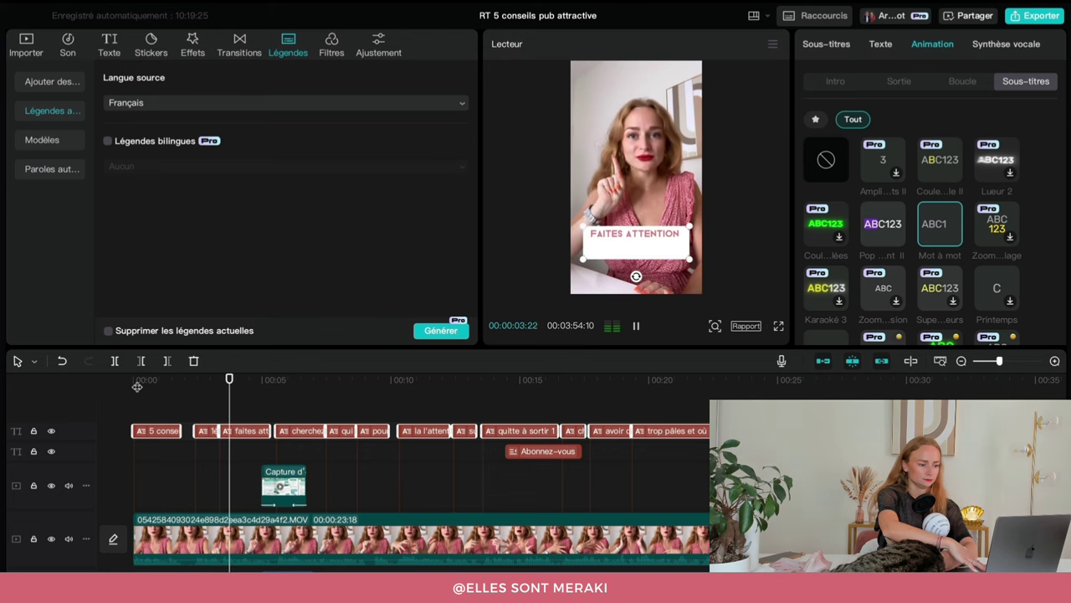
{"action": "key", "text": "space"}
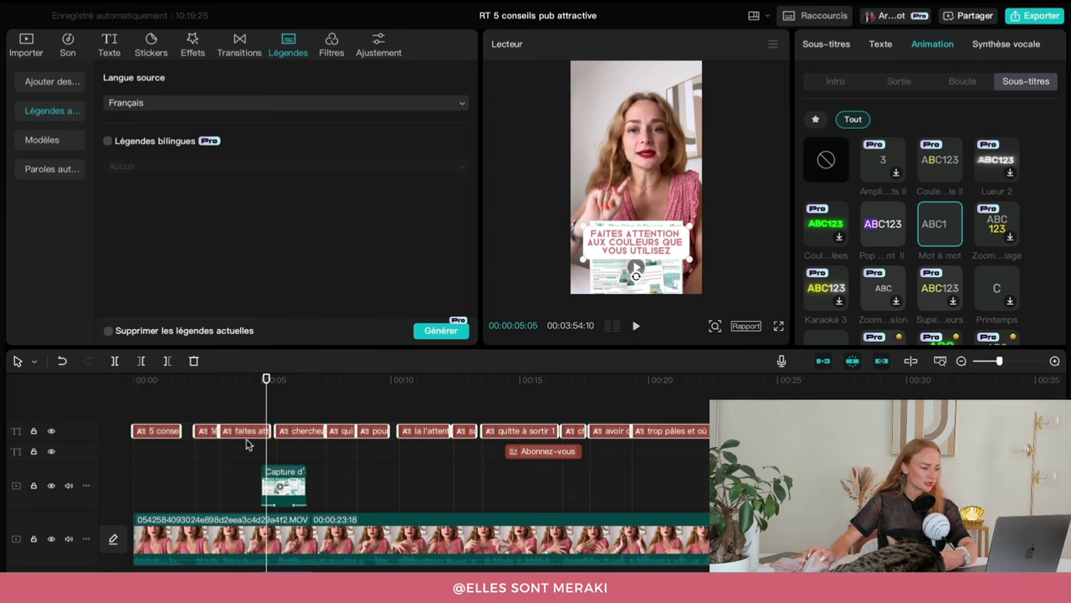
{"action": "key", "text": "space"}
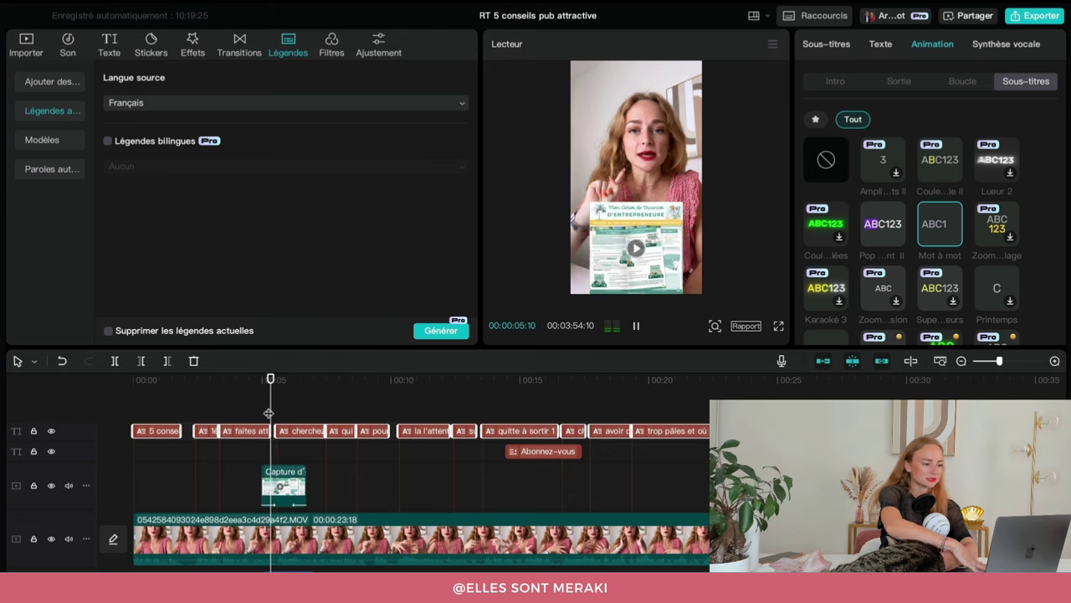
{"action": "key", "text": "space"}
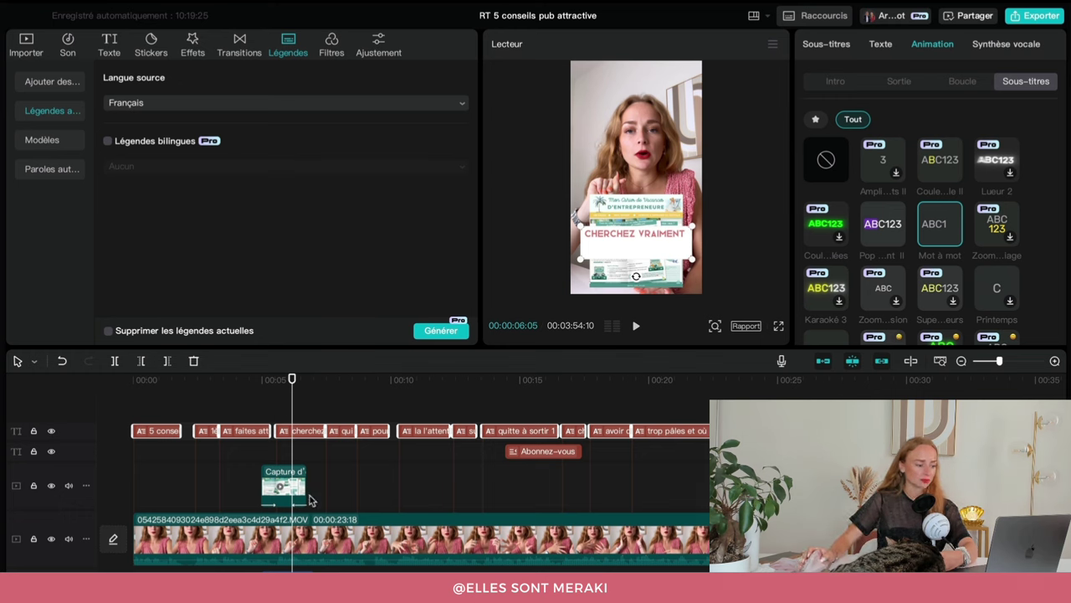
Step: Try moving the "cherchez vraiment à utiliser des couleurs" caption to the frame's upper edge with Appliquer à tout enabled, and undo the move
{"action": "left_click", "coordinate": [326, 408]}
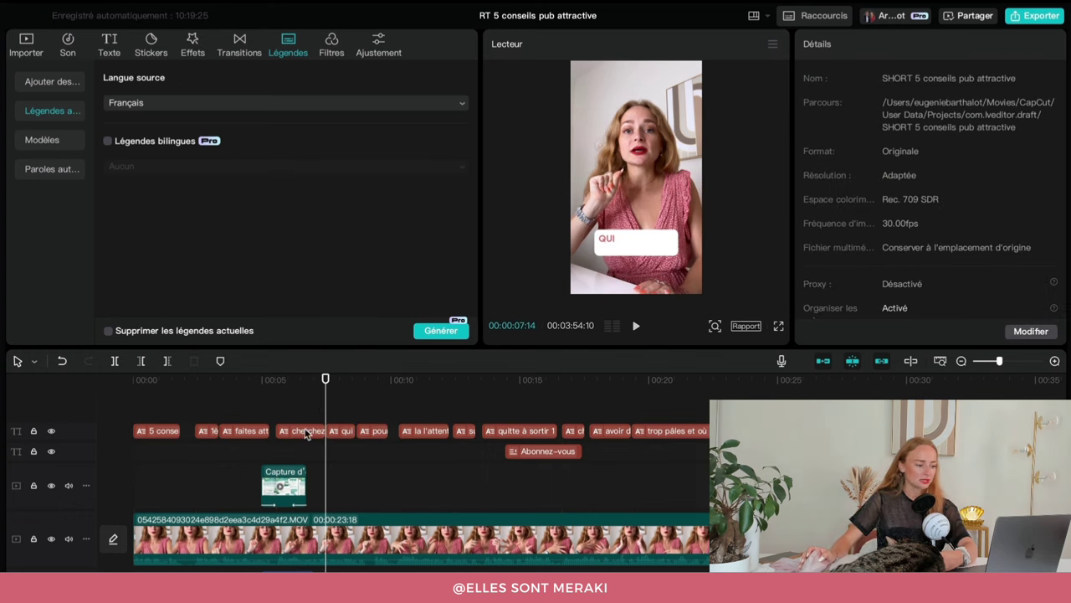
{"action": "left_click", "coordinate": [306, 435]}
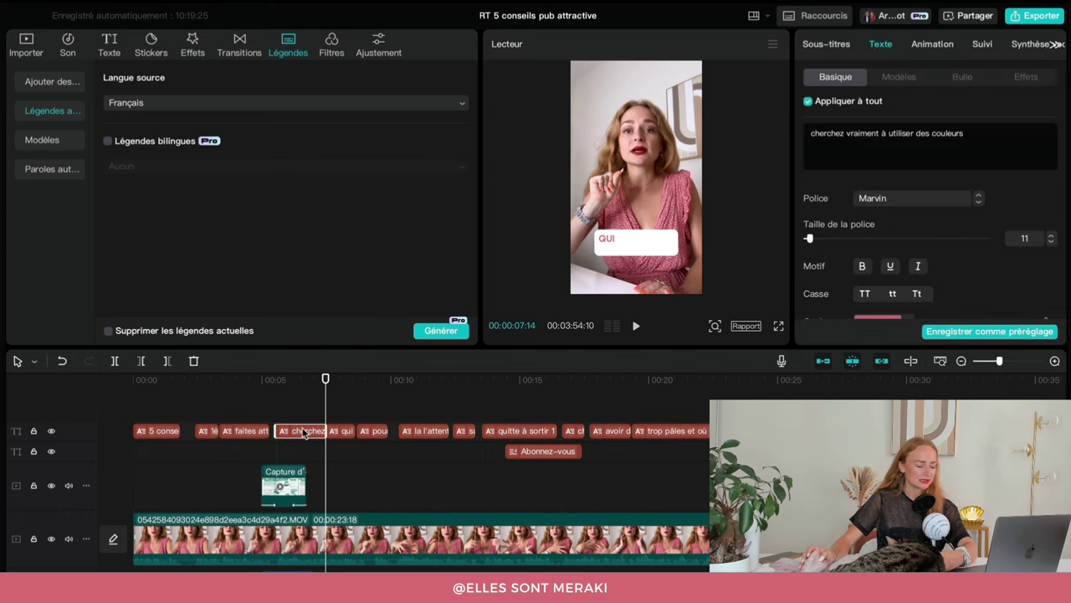
{"action": "left_click", "coordinate": [291, 382]}
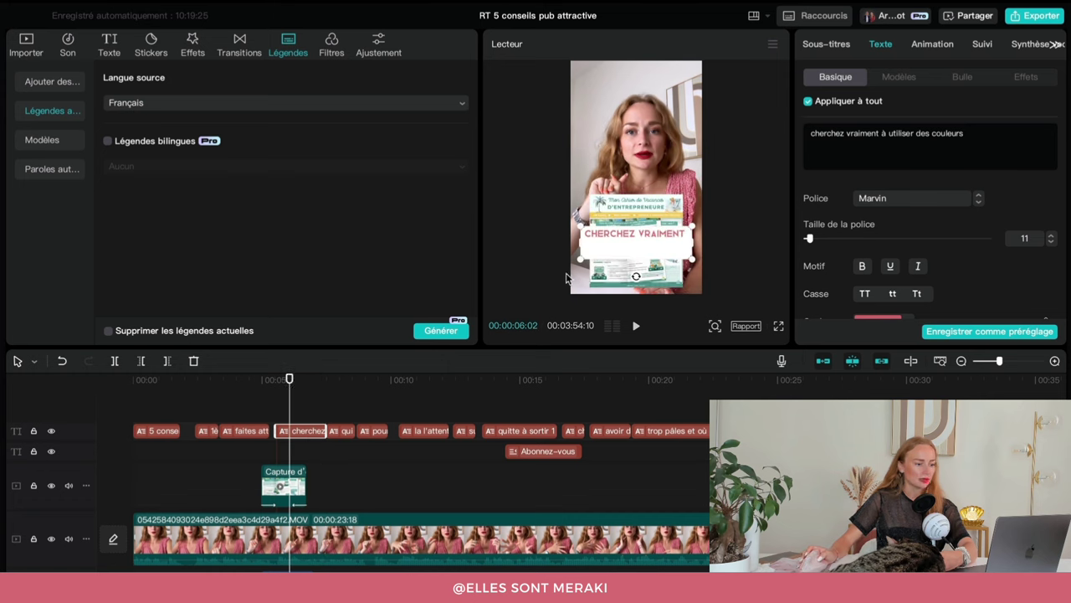
{"action": "left_click_drag", "start_coordinate": [621, 247], "coordinate": [620, 98]}
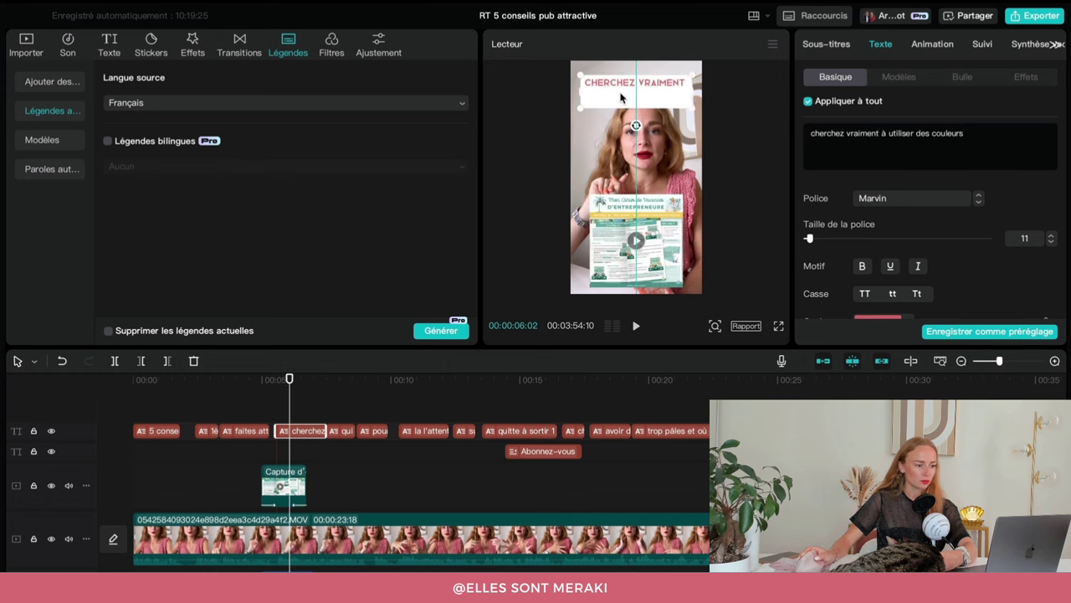
{"action": "left_click", "coordinate": [253, 385]}
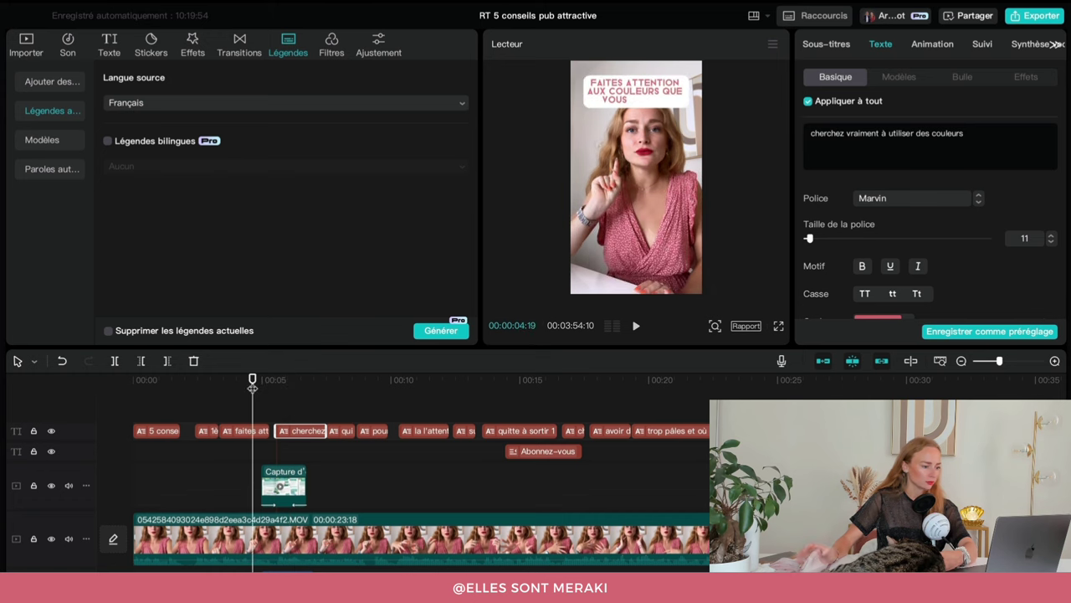
{"action": "key", "text": "space"}
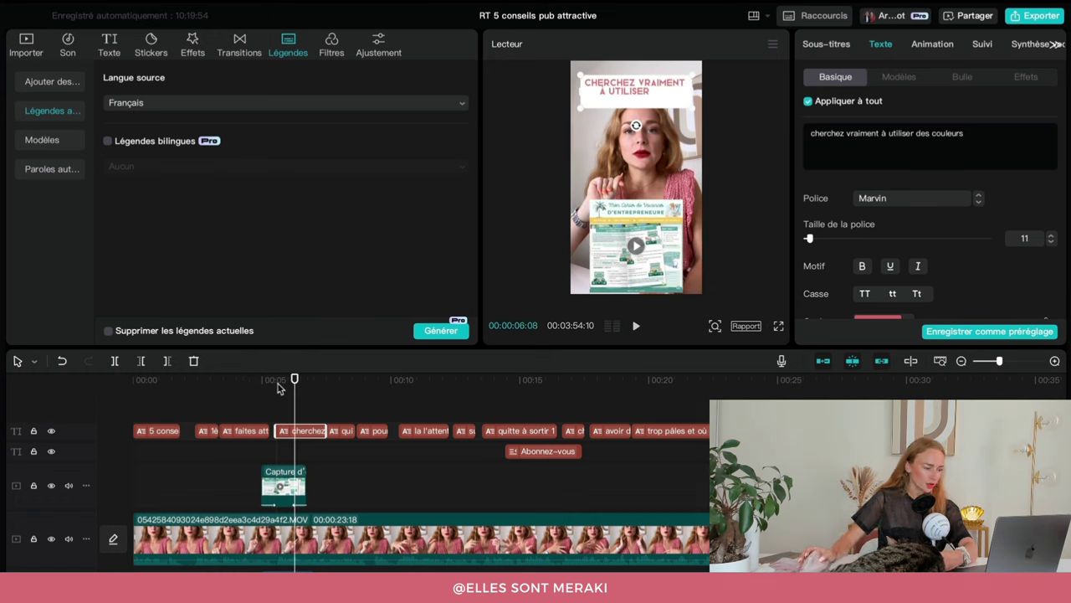
{"action": "left_click_drag", "start_coordinate": [285, 379], "coordinate": [270, 385]}
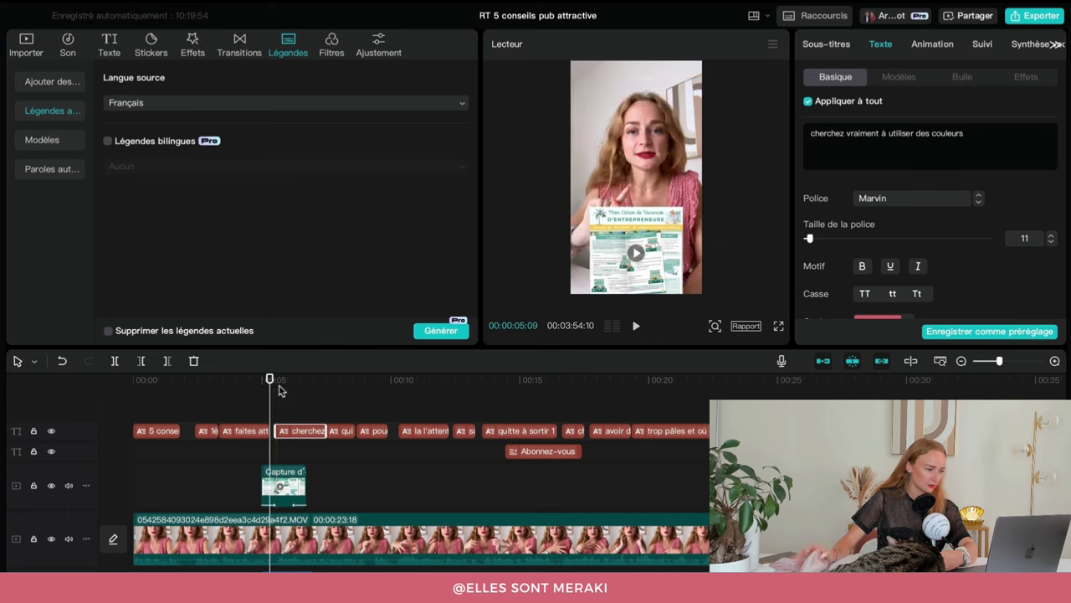
{"action": "left_click", "coordinate": [61, 361]}
Step: Disable Appliquer à tout, move only the caption covering the screenshot overlay to the frame's upper edge, and play that passage
{"action": "key", "text": "space"}
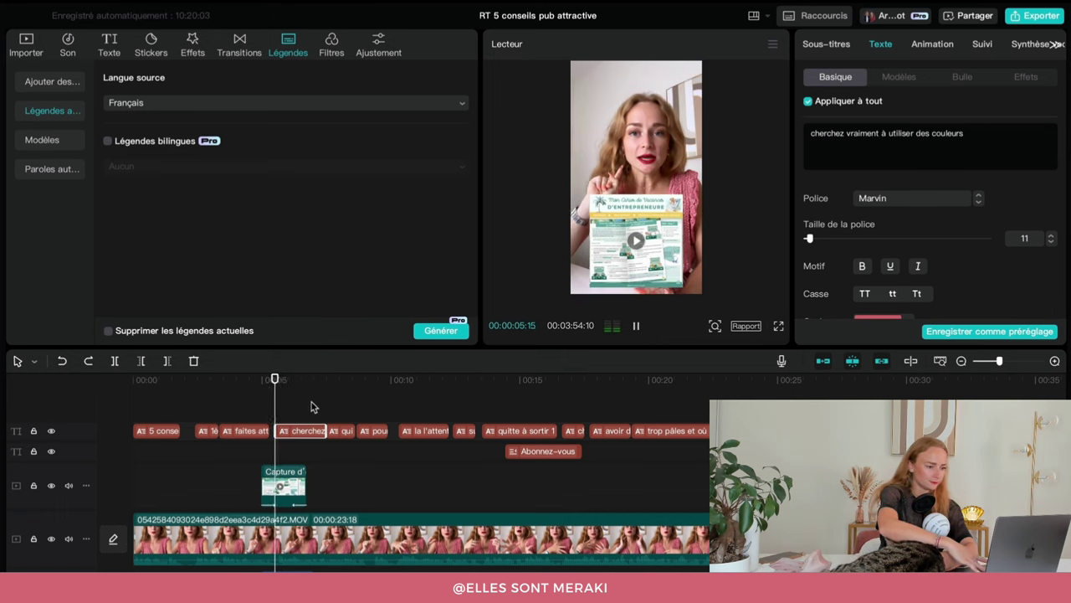
{"action": "key", "text": "space"}
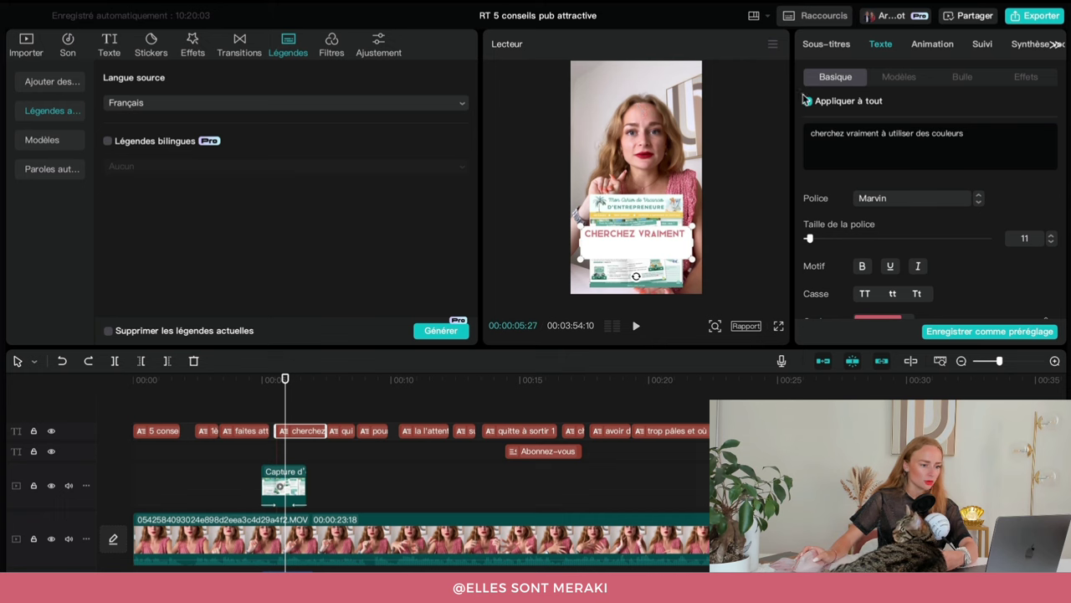
{"action": "left_click_drag", "start_coordinate": [658, 244], "coordinate": [658, 99]}
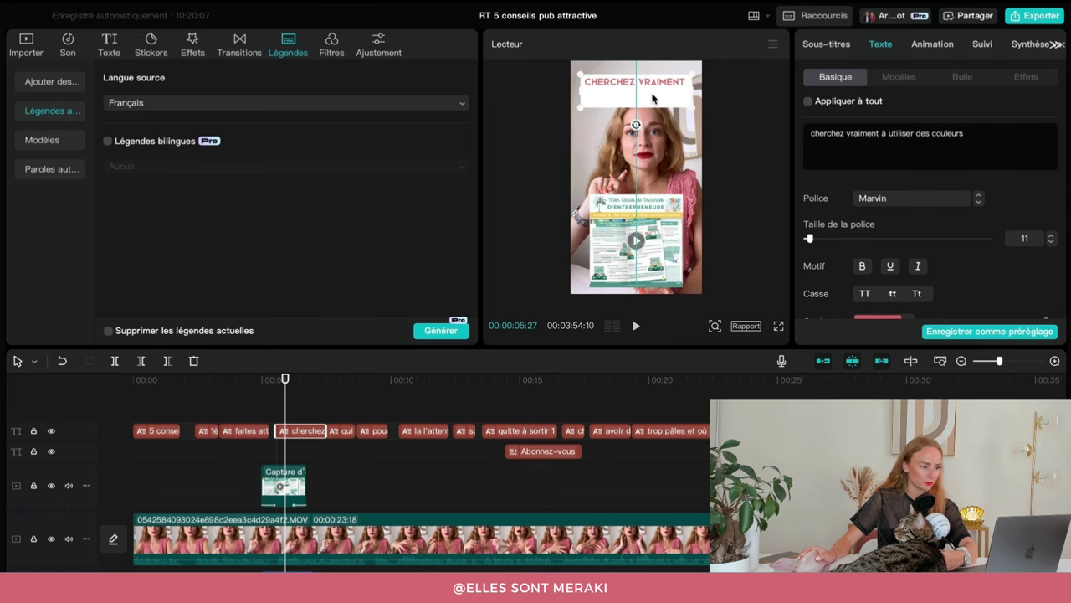
{"action": "left_click", "coordinate": [250, 382]}
{"action": "key", "text": "space"}
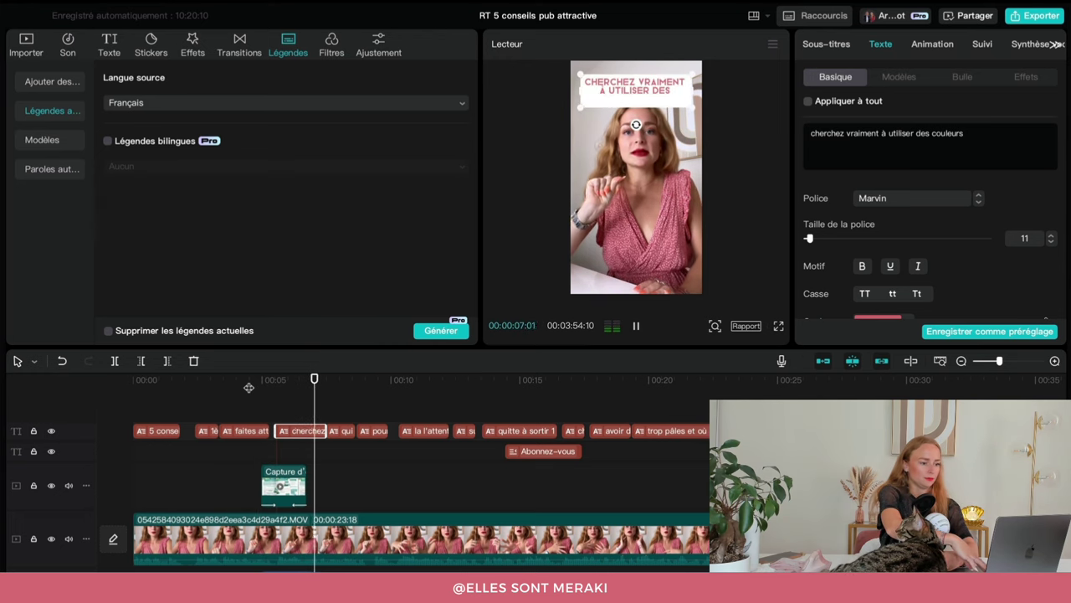
{"action": "key", "text": "space"}
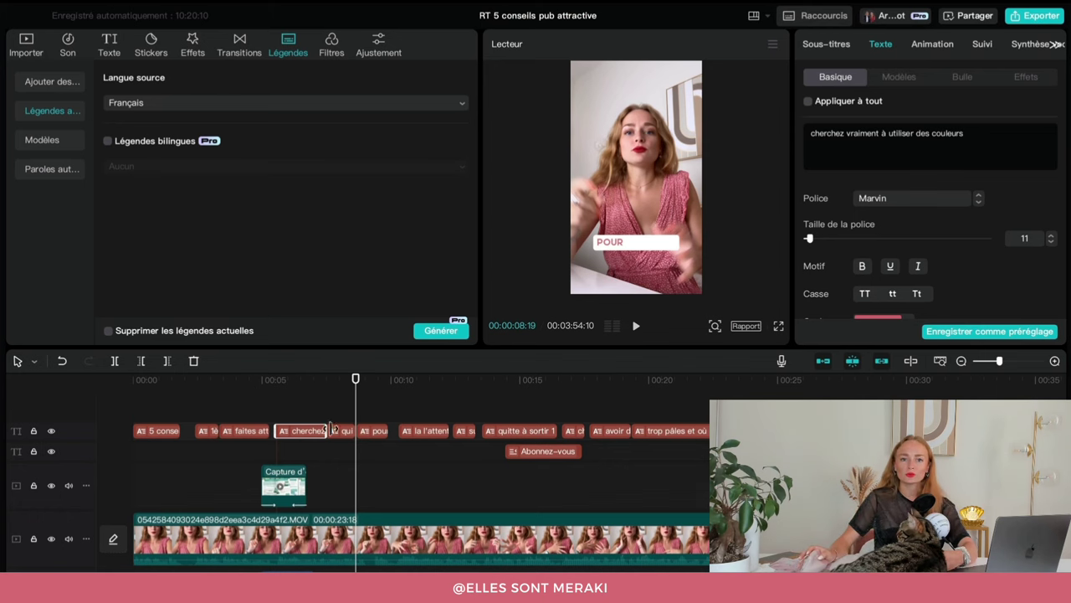
Step: View the voice-over recording options at the start of the final "Dernier conseil" slide and close them without recording
{"action": "scroll", "coordinate": [364, 545], "scroll_direction": "down", "scroll_amount": 2}
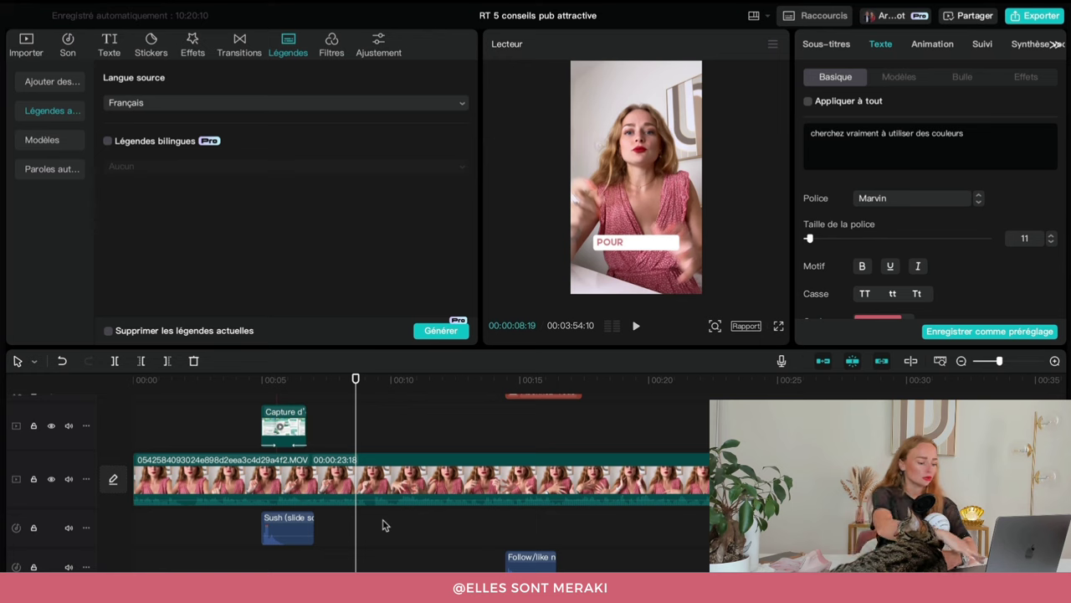
{"action": "scroll", "coordinate": [384, 525], "scroll_direction": "right", "scroll_amount": 10}
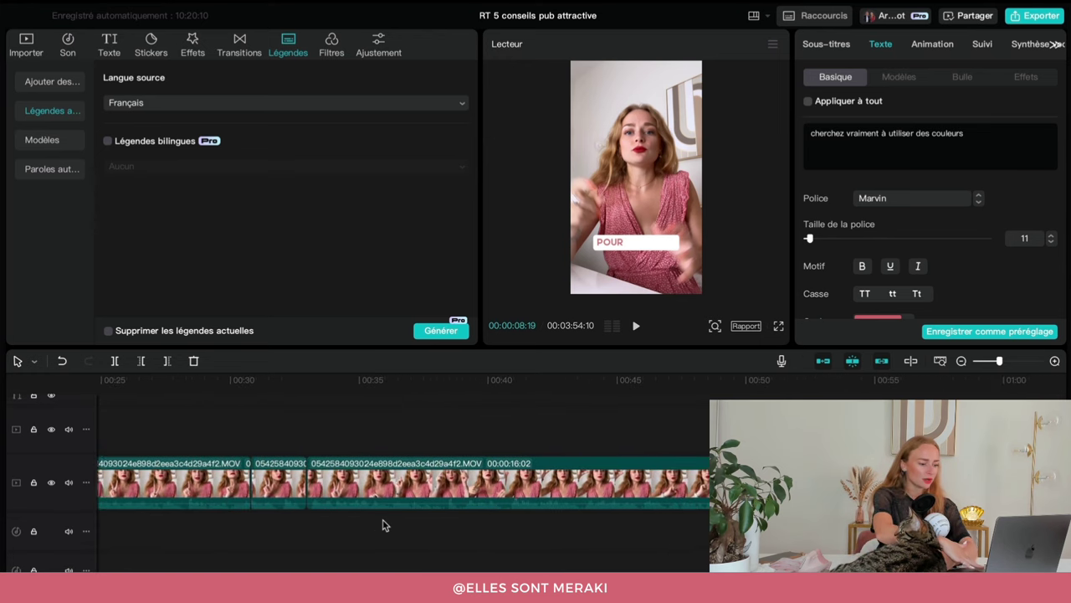
{"action": "scroll", "coordinate": [383, 525], "scroll_direction": "right", "scroll_amount": 3}
{"action": "left_click_drag", "start_coordinate": [610, 379], "coordinate": [601, 399]}
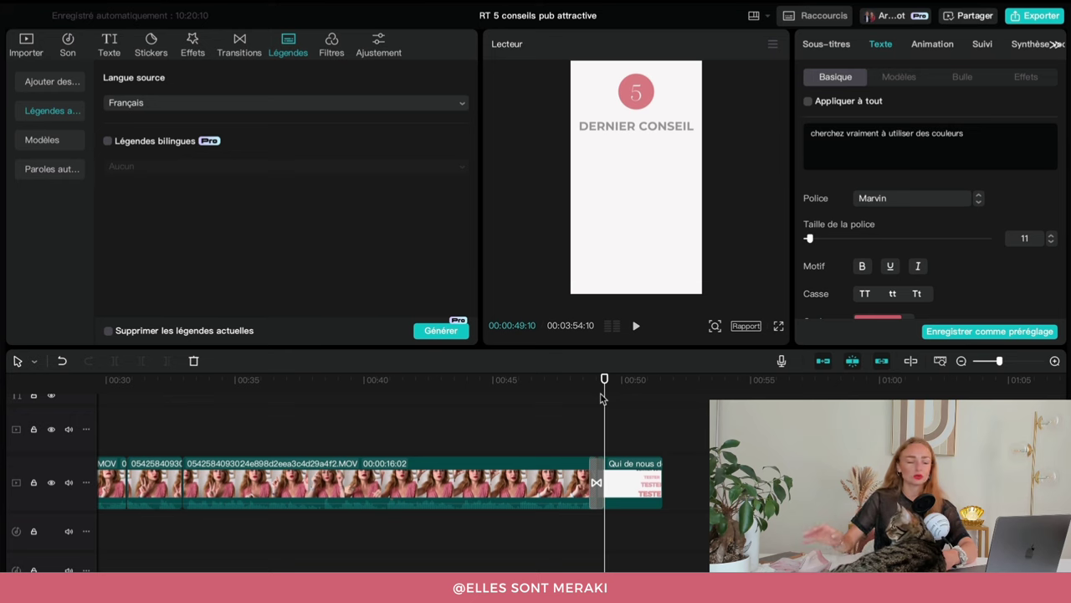
{"action": "left_click", "coordinate": [782, 361]}
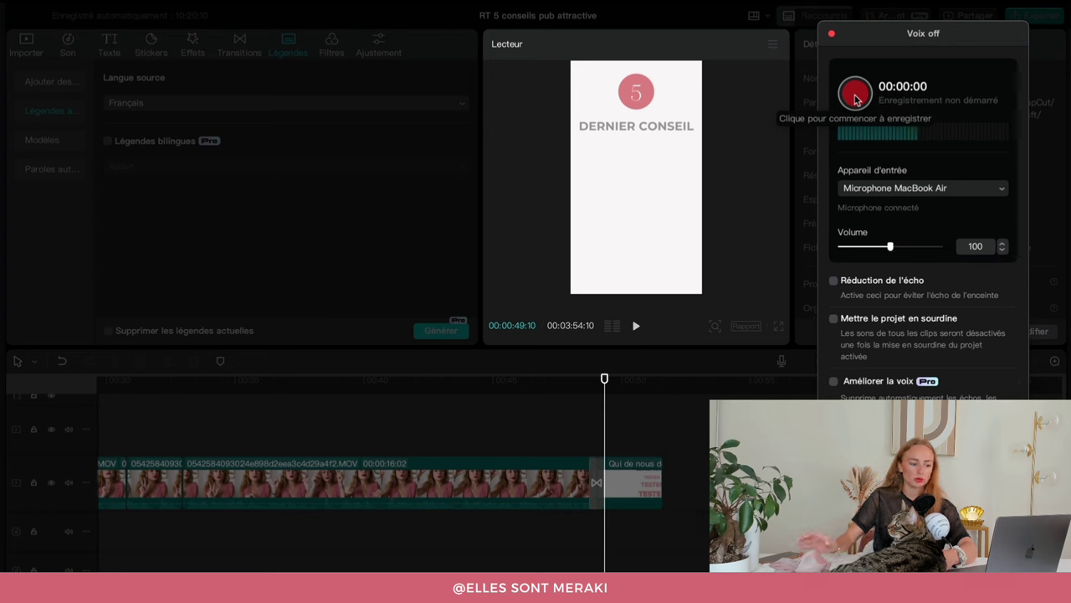
{"action": "left_click", "coordinate": [830, 35]}
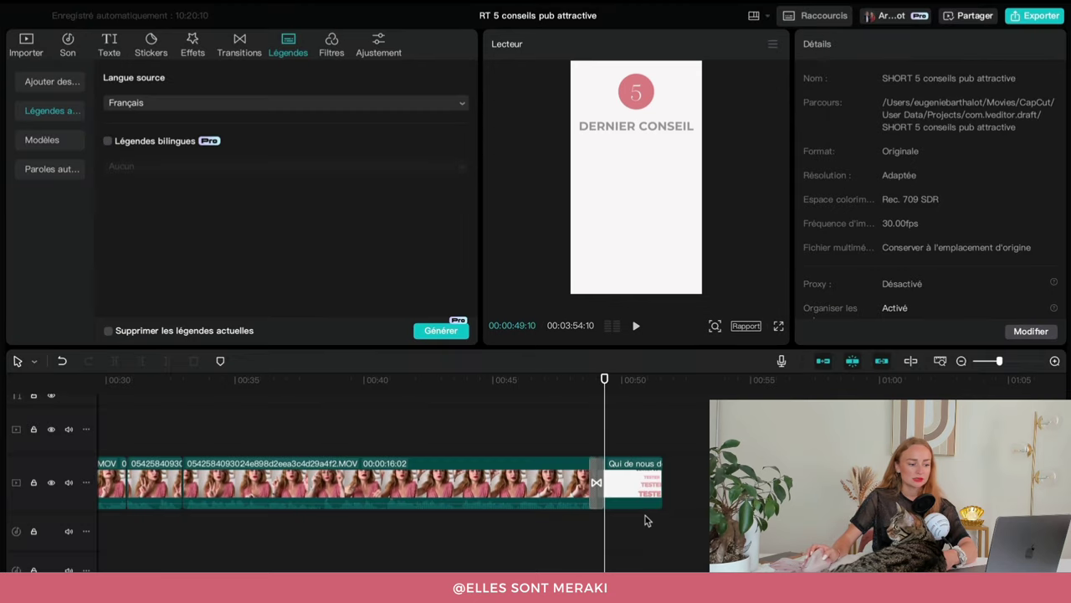
Step: Trim the background music so it ends with the final slide at 00:00:51:18, and scrub through that slide
{"action": "scroll", "coordinate": [626, 531], "scroll_direction": "down", "scroll_amount": 1}
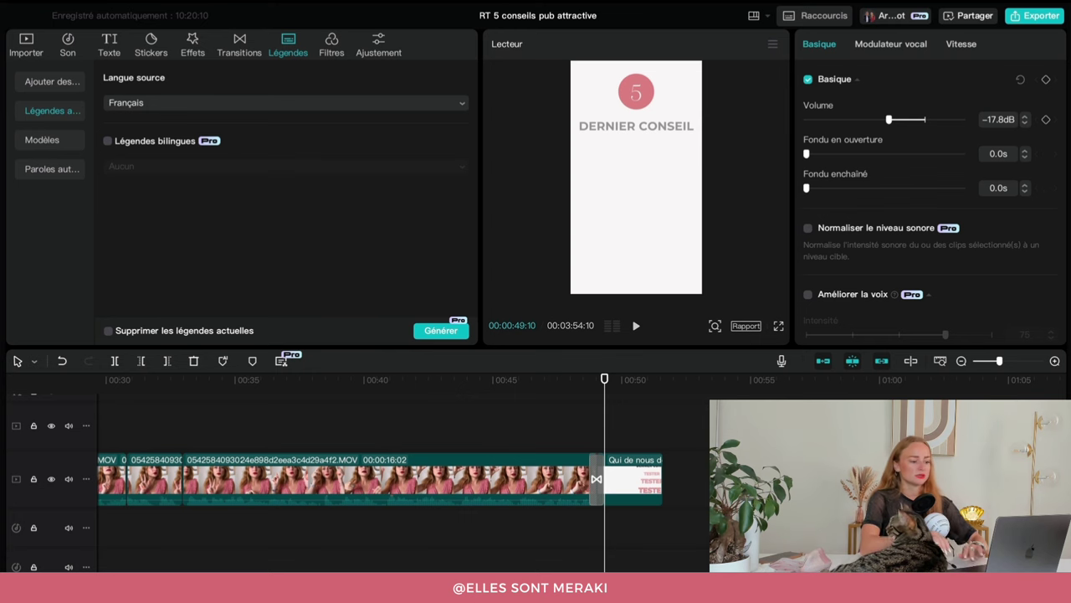
{"action": "scroll", "coordinate": [402, 469], "scroll_direction": "right", "scroll_amount": 10}
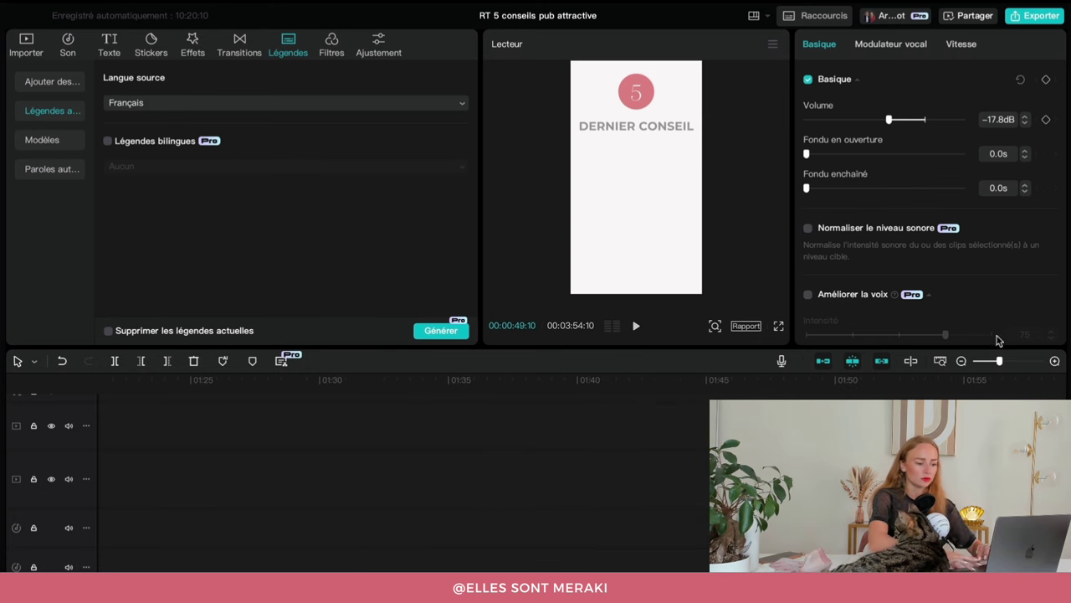
{"action": "left_click_drag", "start_coordinate": [999, 360], "coordinate": [985, 361]}
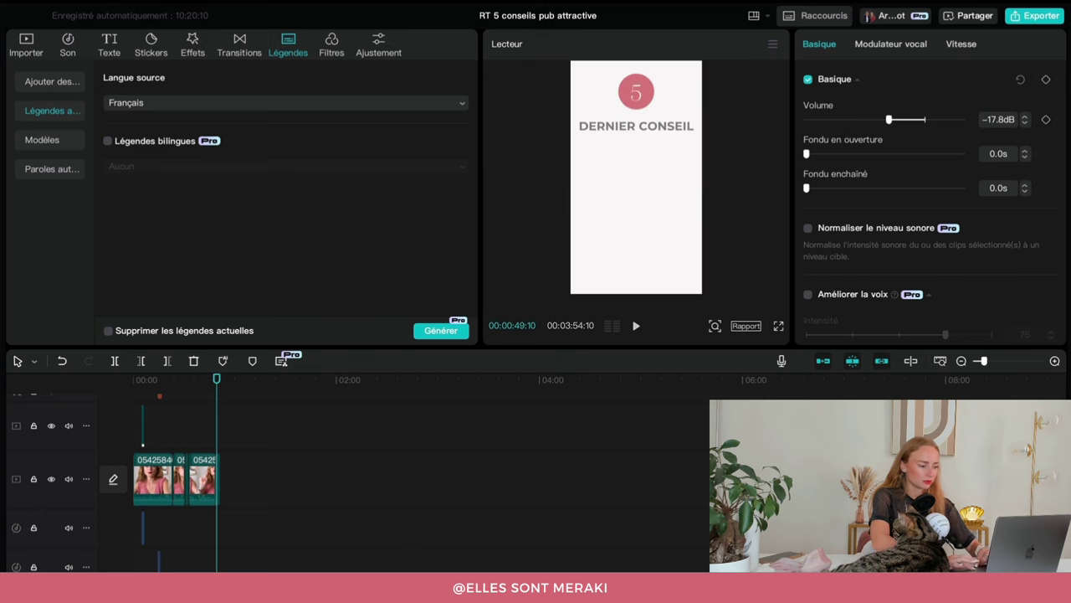
{"action": "scroll", "coordinate": [235, 519], "scroll_direction": "up", "scroll_amount": 5}
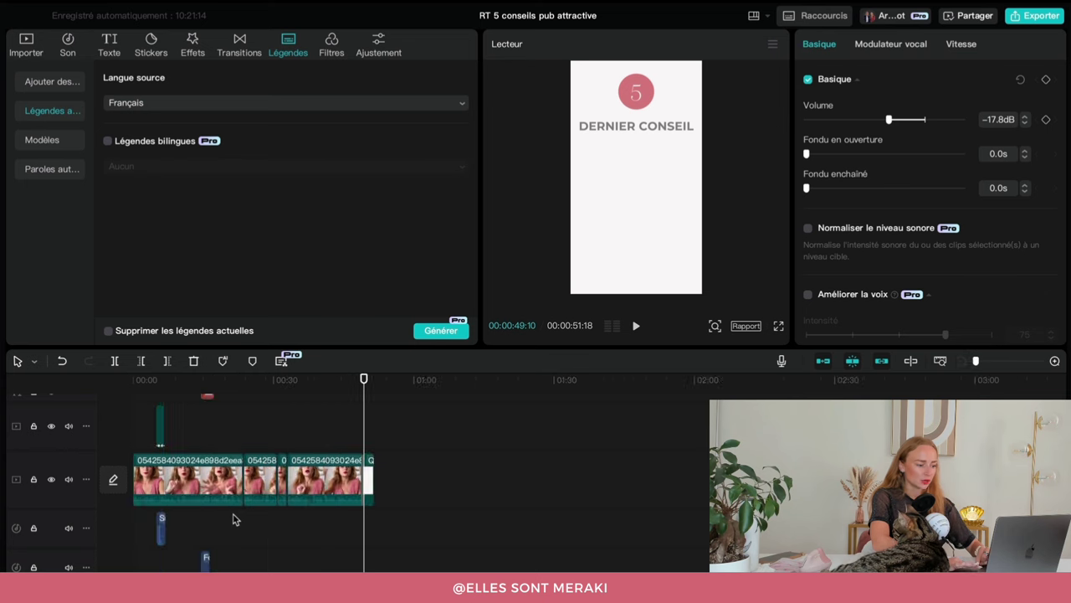
{"action": "scroll", "coordinate": [235, 519], "scroll_direction": "up", "scroll_amount": 2}
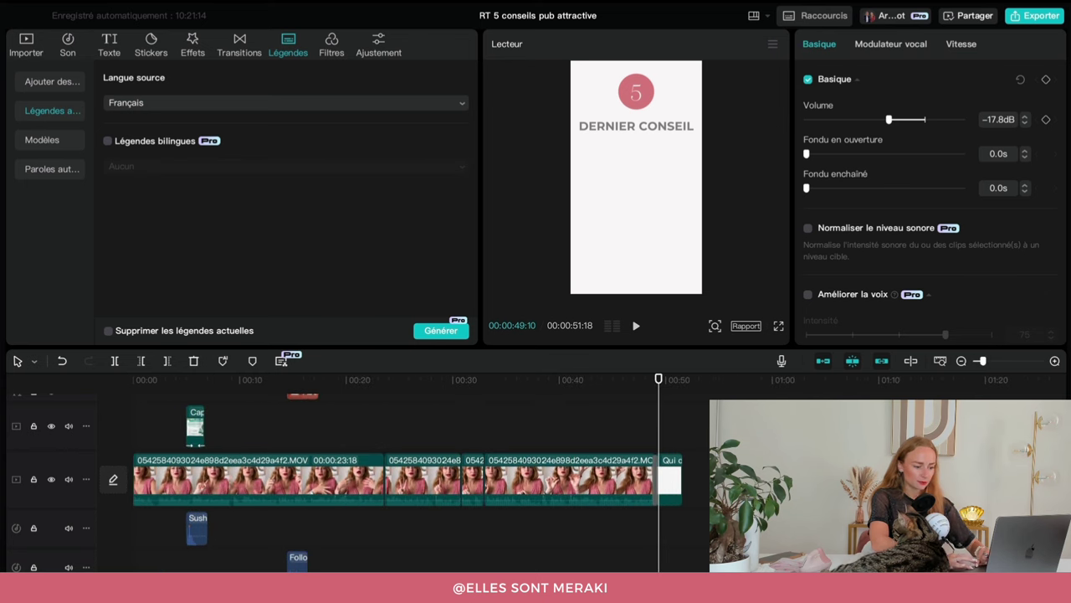
{"action": "left_click", "coordinate": [673, 383]}
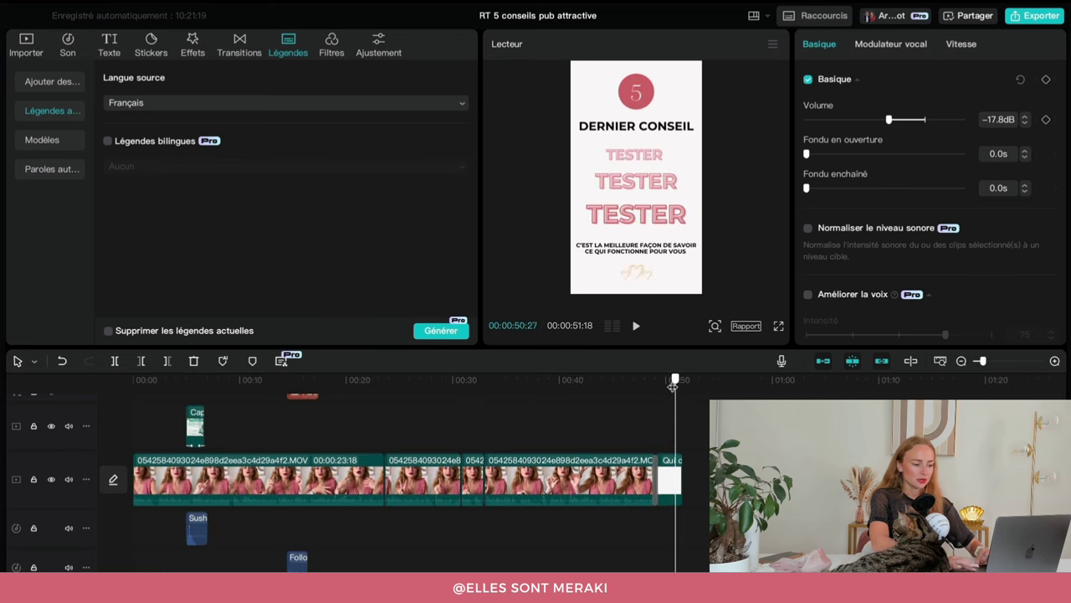
{"action": "left_click_drag", "start_coordinate": [674, 386], "coordinate": [658, 385]}
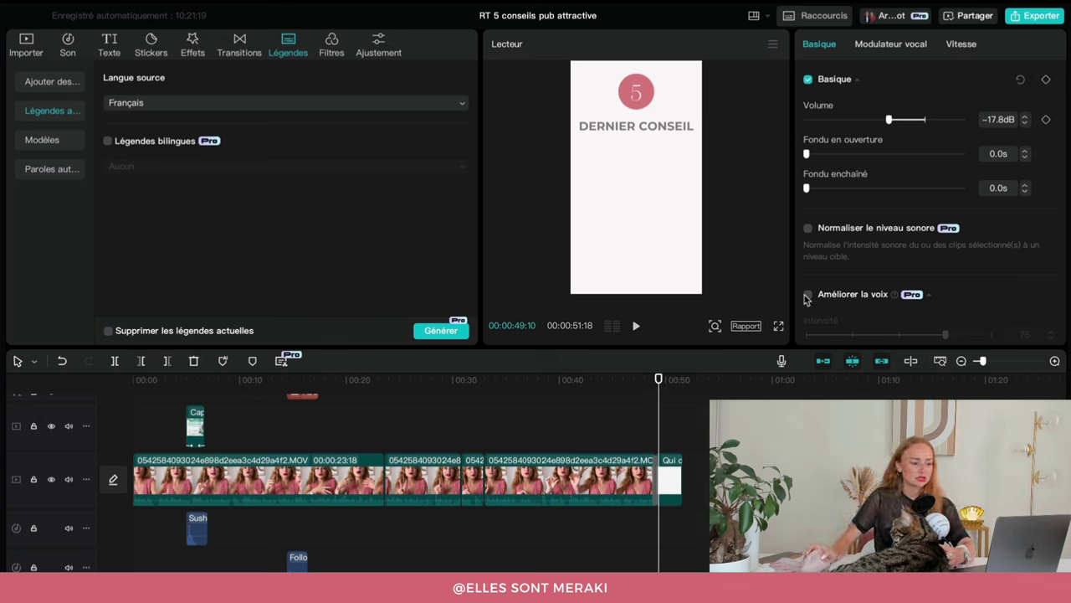
Step: Set the background music's Fondu enchaîné to 3.2 s and its Fondu en ouverture to 2.3 s
{"action": "left_click_drag", "start_coordinate": [829, 191], "coordinate": [855, 190]}
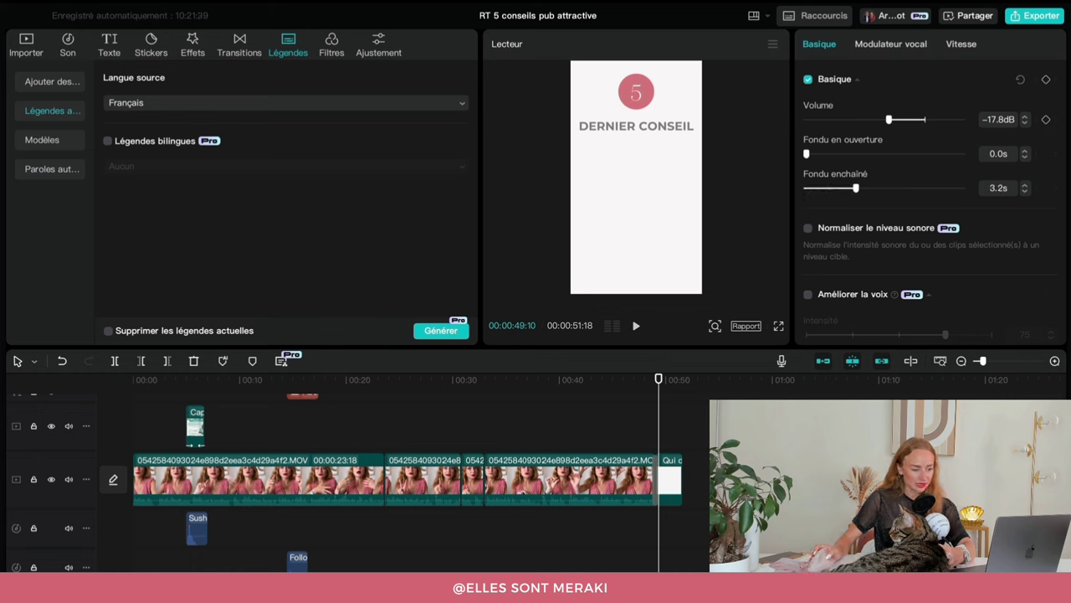
{"action": "left_click", "coordinate": [835, 156]}
{"action": "left_click_drag", "start_coordinate": [835, 156], "coordinate": [841, 162]}
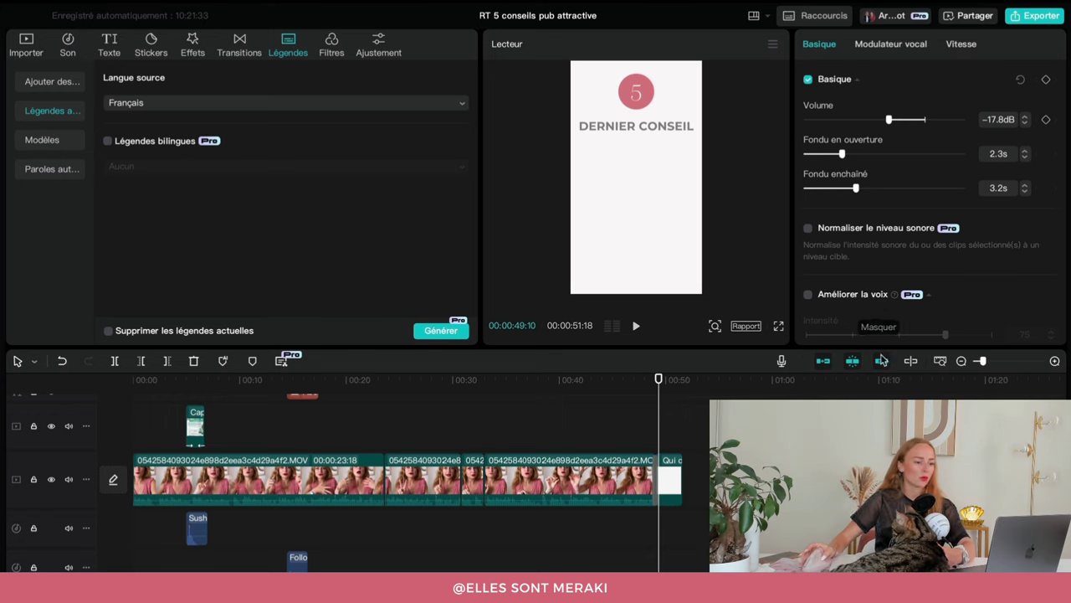
{"action": "scroll", "coordinate": [885, 385], "scroll_direction": "up", "scroll_amount": 2}
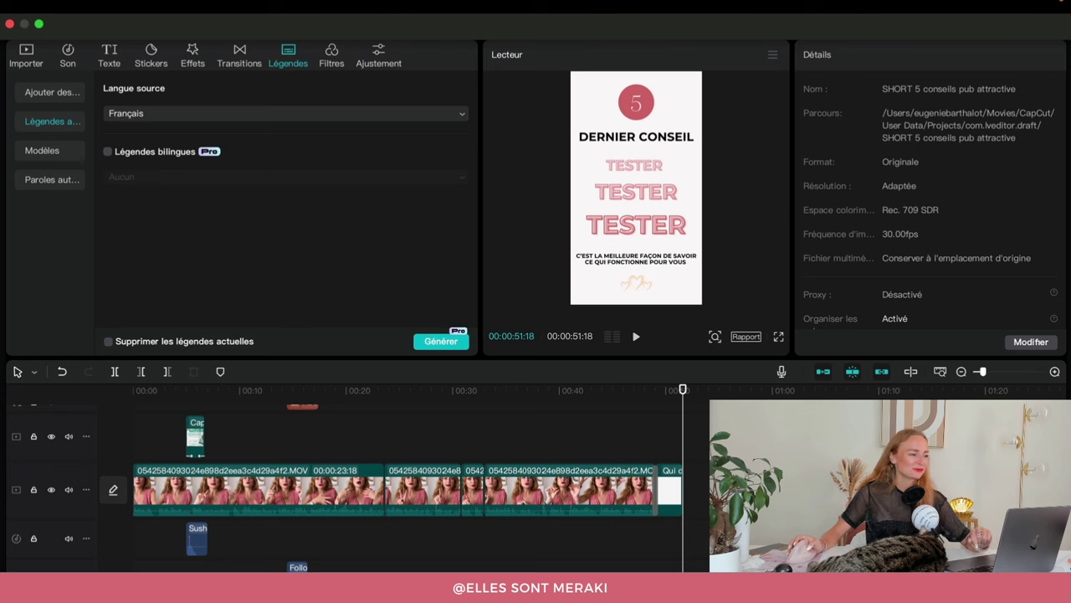
Step: Review the video, audio, GIF and caption export settings, and close the export dialog without exporting
{"action": "mouse_move", "coordinate": [829, 2]}
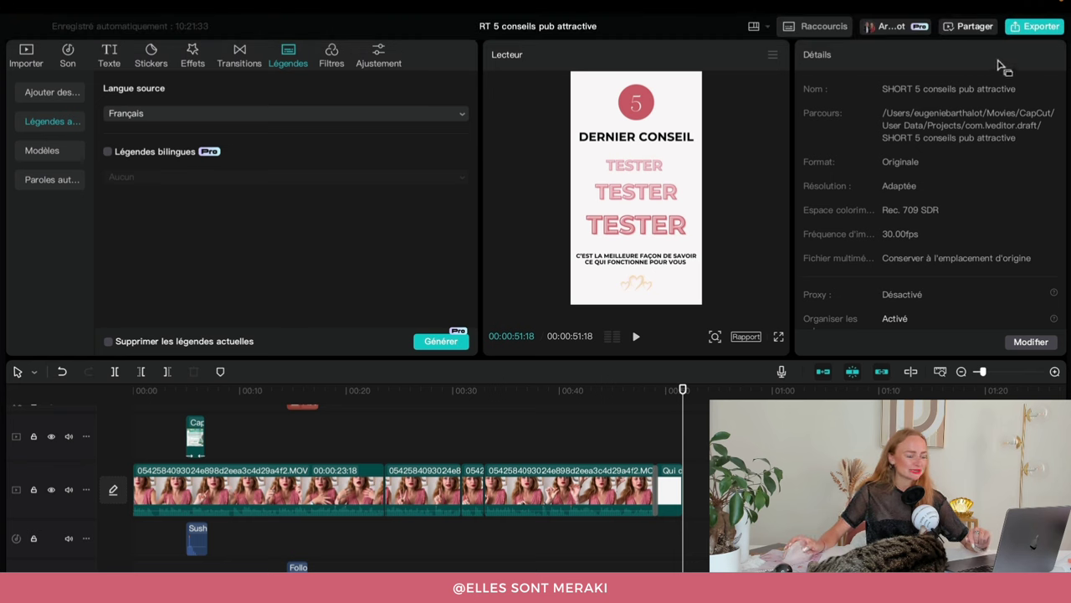
{"action": "left_click", "coordinate": [1034, 28]}
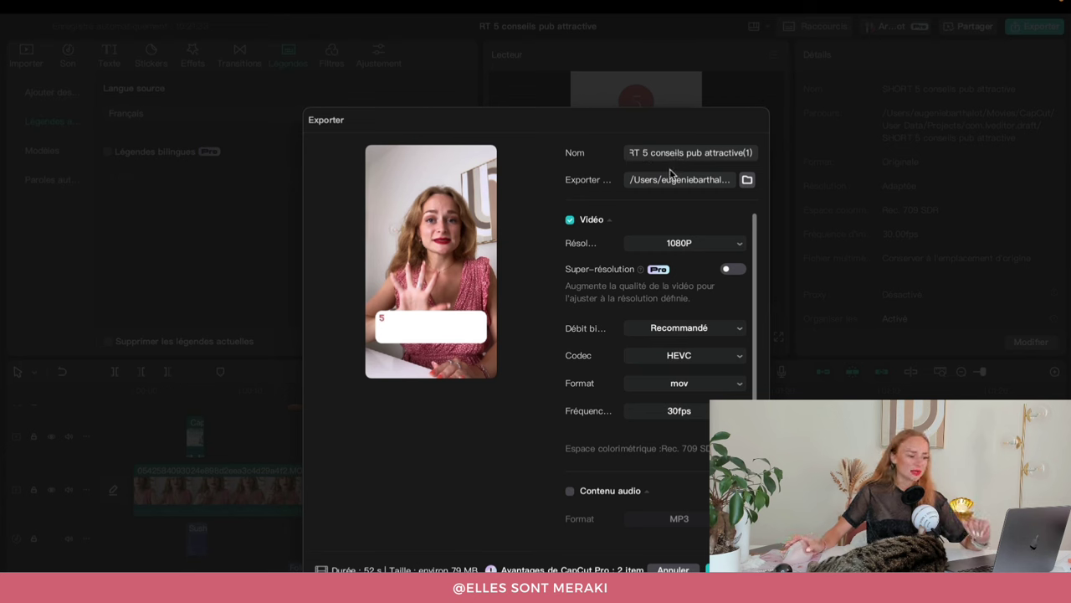
{"action": "scroll", "coordinate": [669, 323], "scroll_direction": "down", "scroll_amount": 5}
{"action": "scroll", "coordinate": [689, 512], "scroll_direction": "down", "scroll_amount": 2}
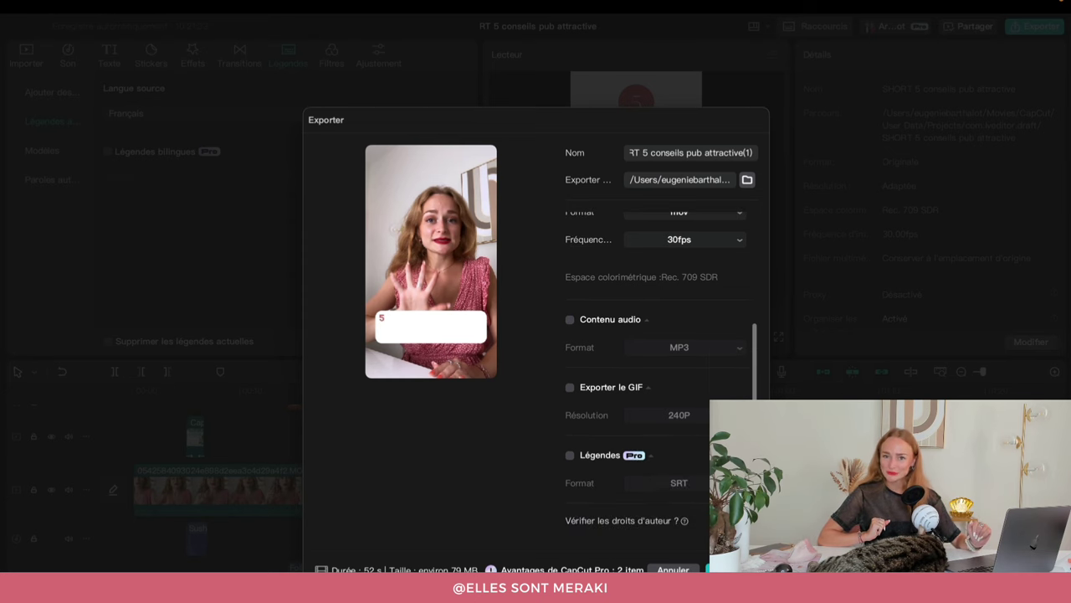
{"action": "key", "text": "Escape"}
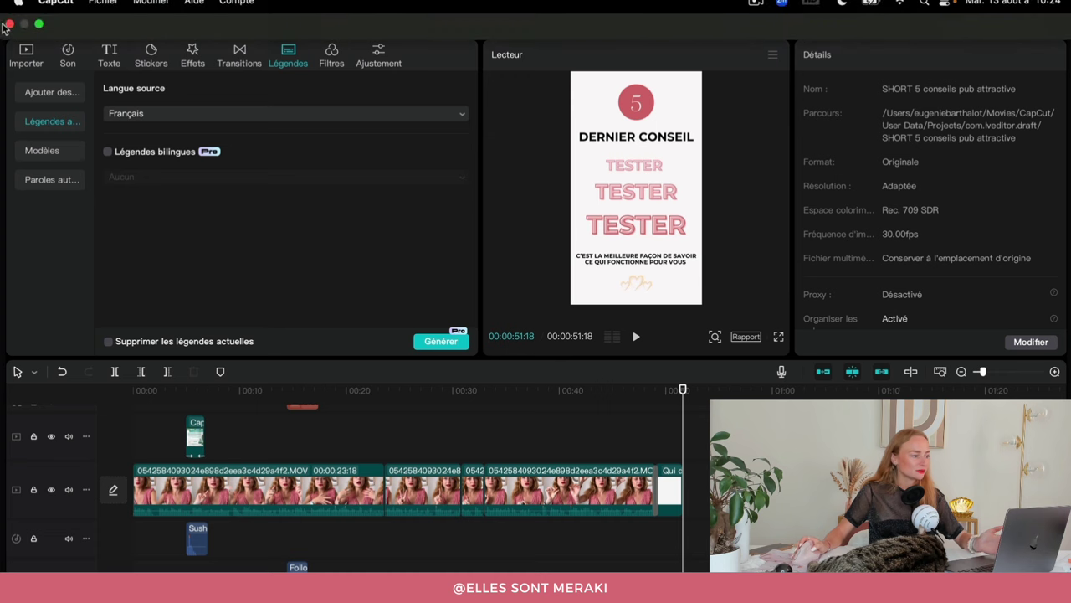